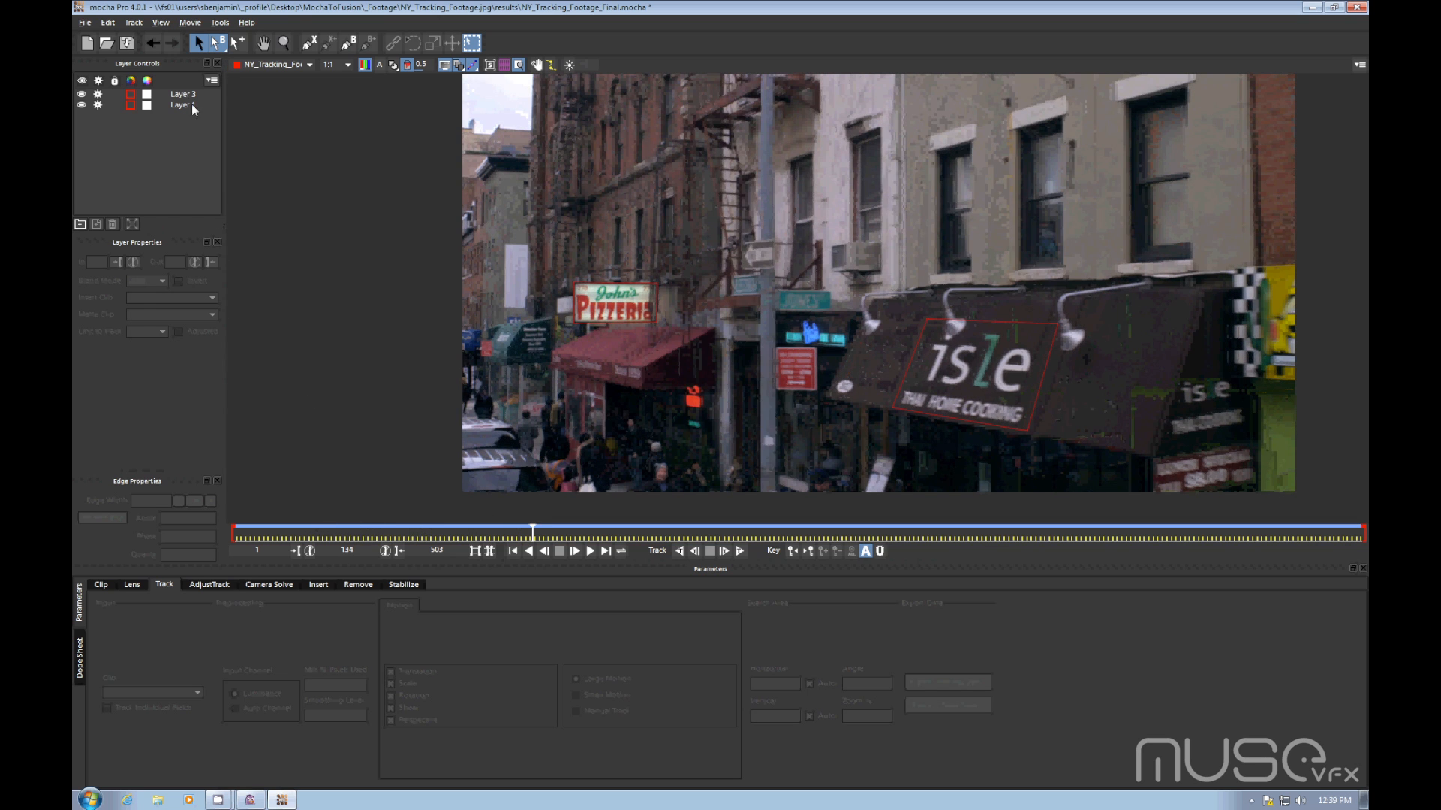
- Select Layer 1 around the pizzeria sign and scrub back to frame 1 to review its track
click(191, 104)
click(489, 66)
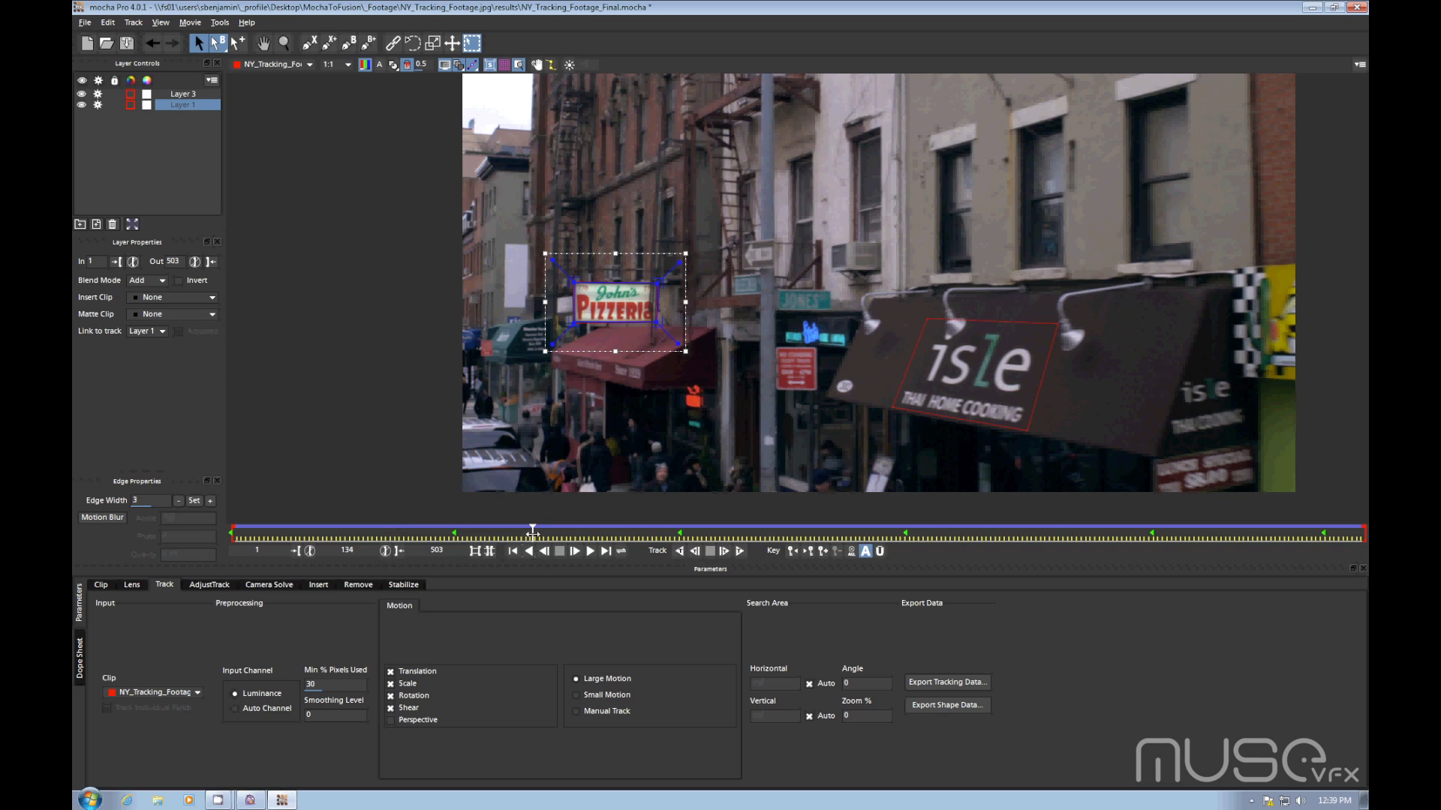
drag(532, 531, 441, 534)
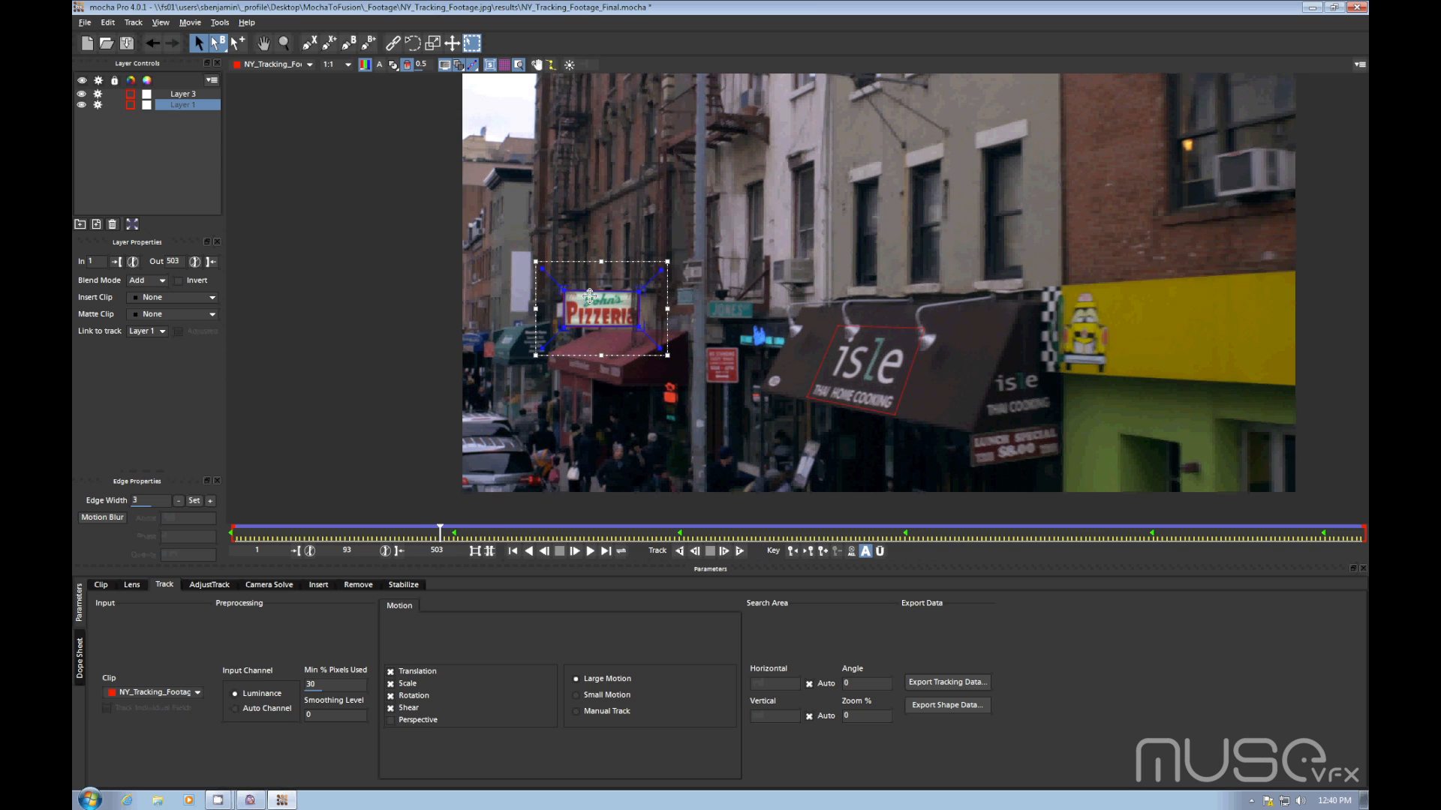
drag(440, 535, 231, 549)
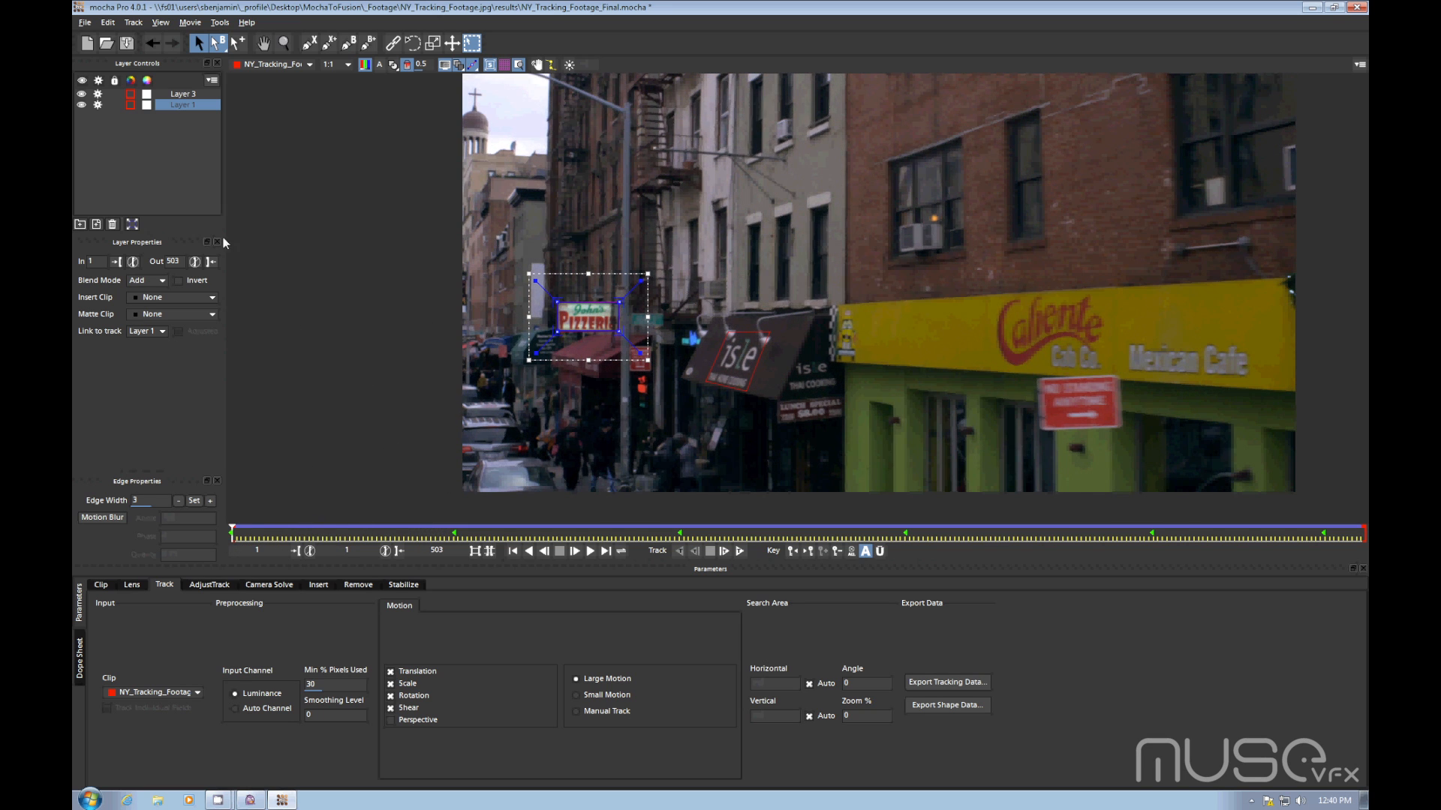
- Export Layer 1's tracking data as Digital Fusion COMP Data (*.comp) to the clipboard
click(955, 681)
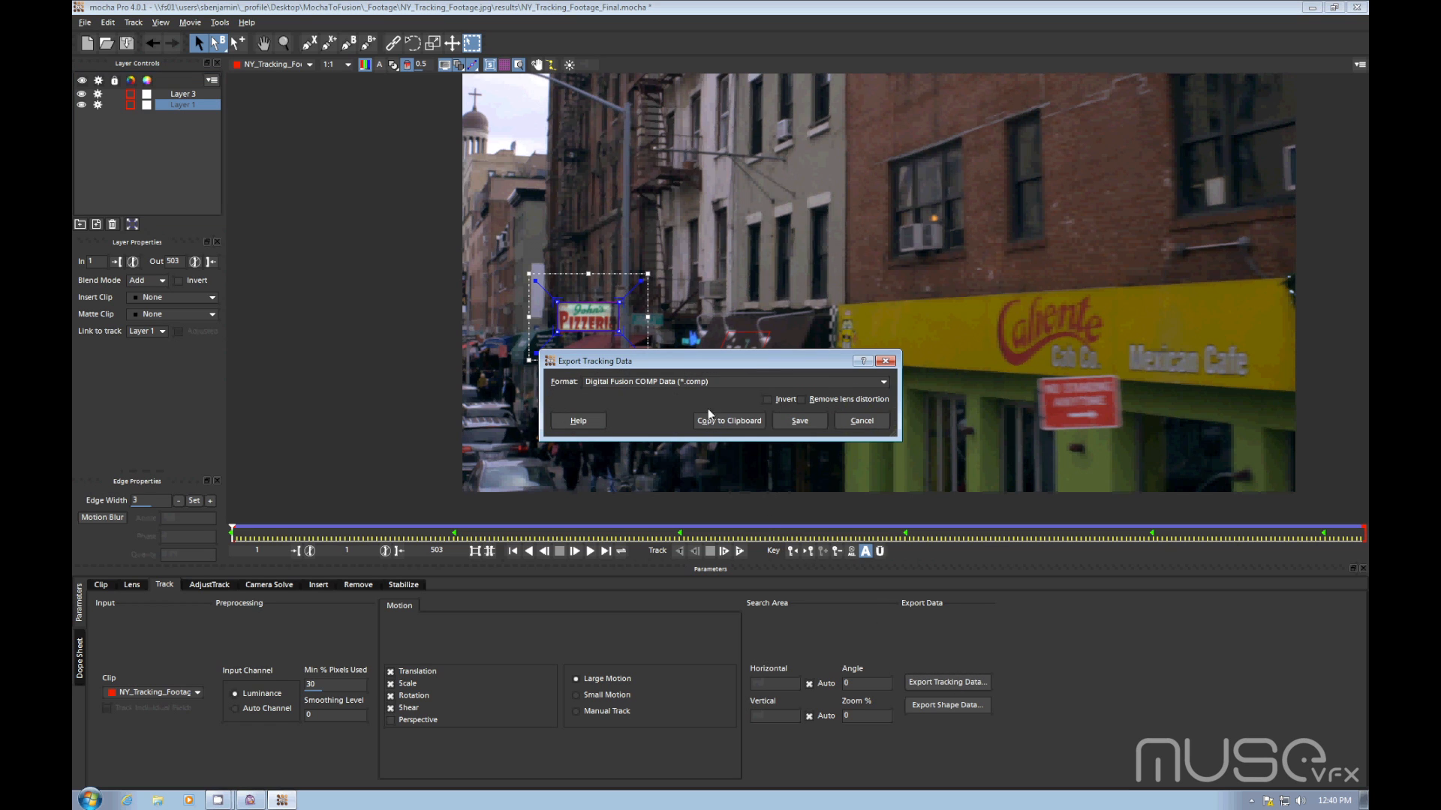
click(646, 387)
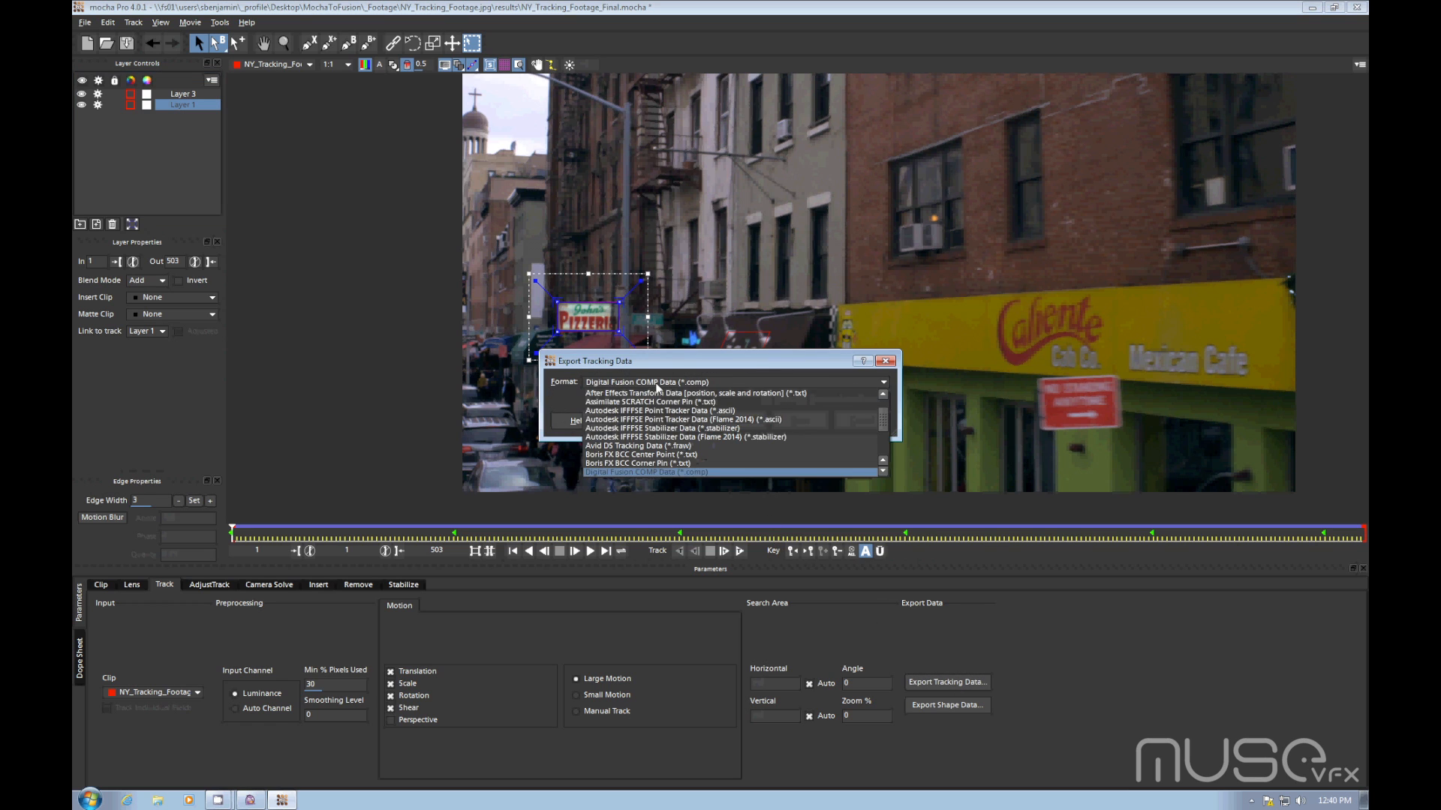
click(660, 471)
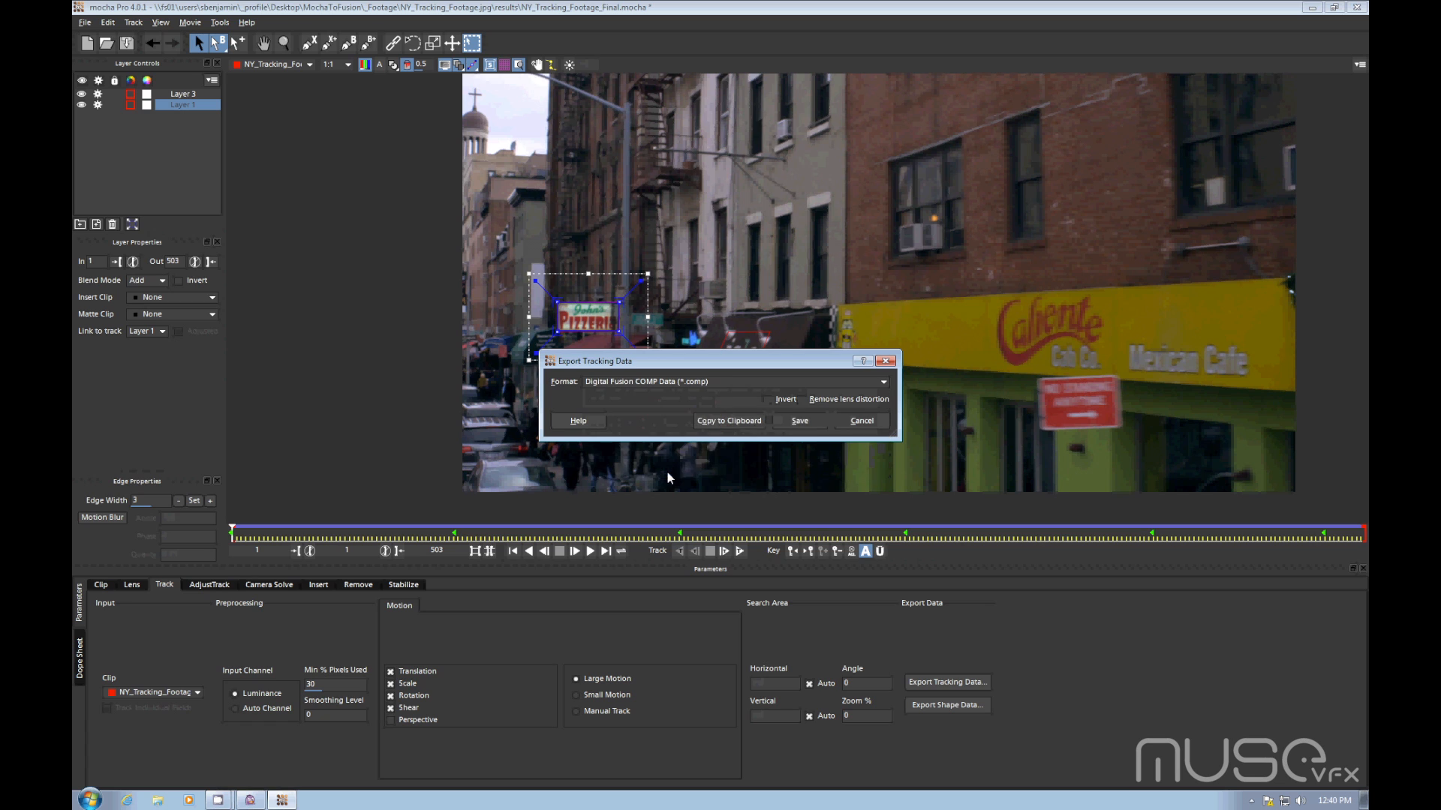
click(734, 420)
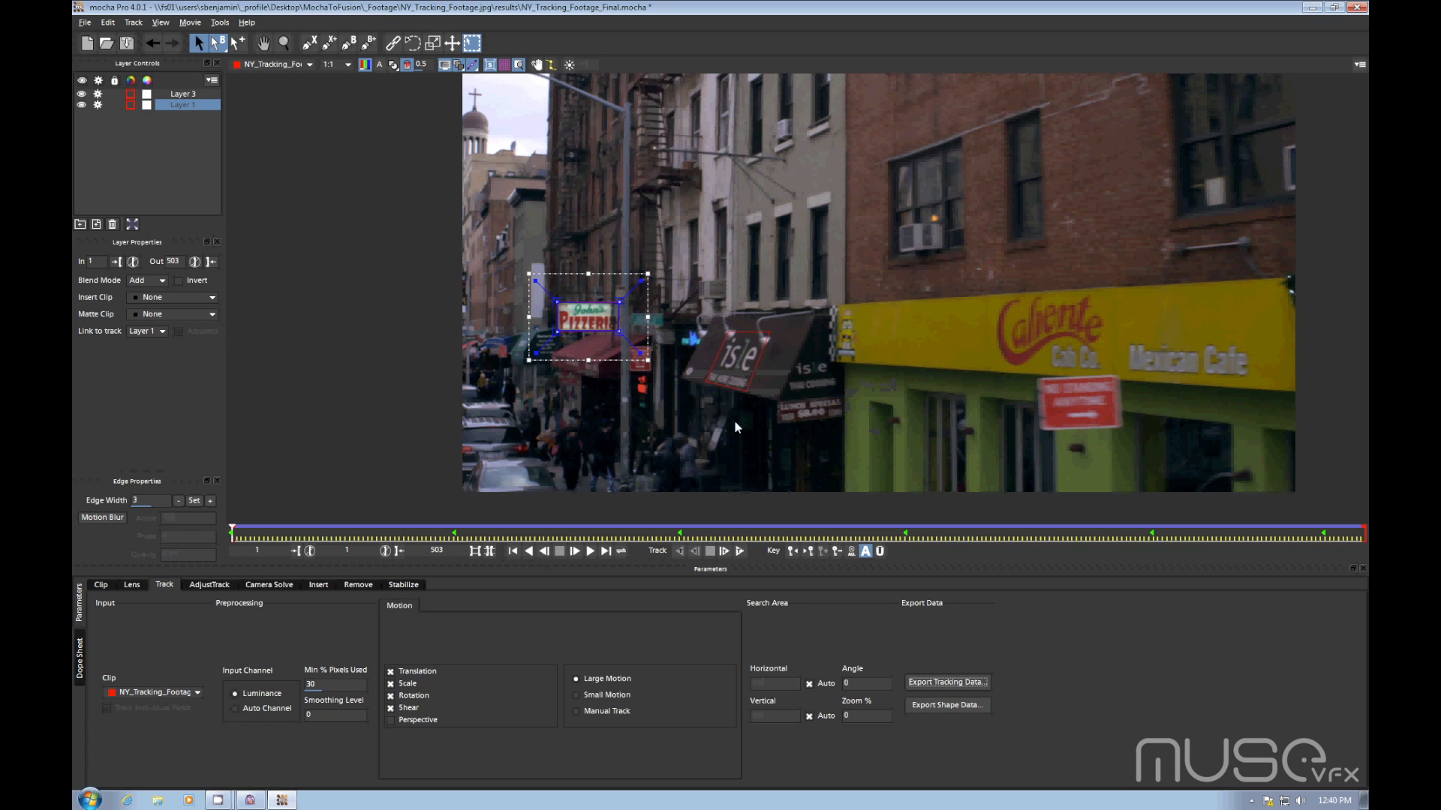
- Switch to Fusion and open the composition MochaToFusion_Tracking.comp
click(1310, 9)
double_click(147, 467)
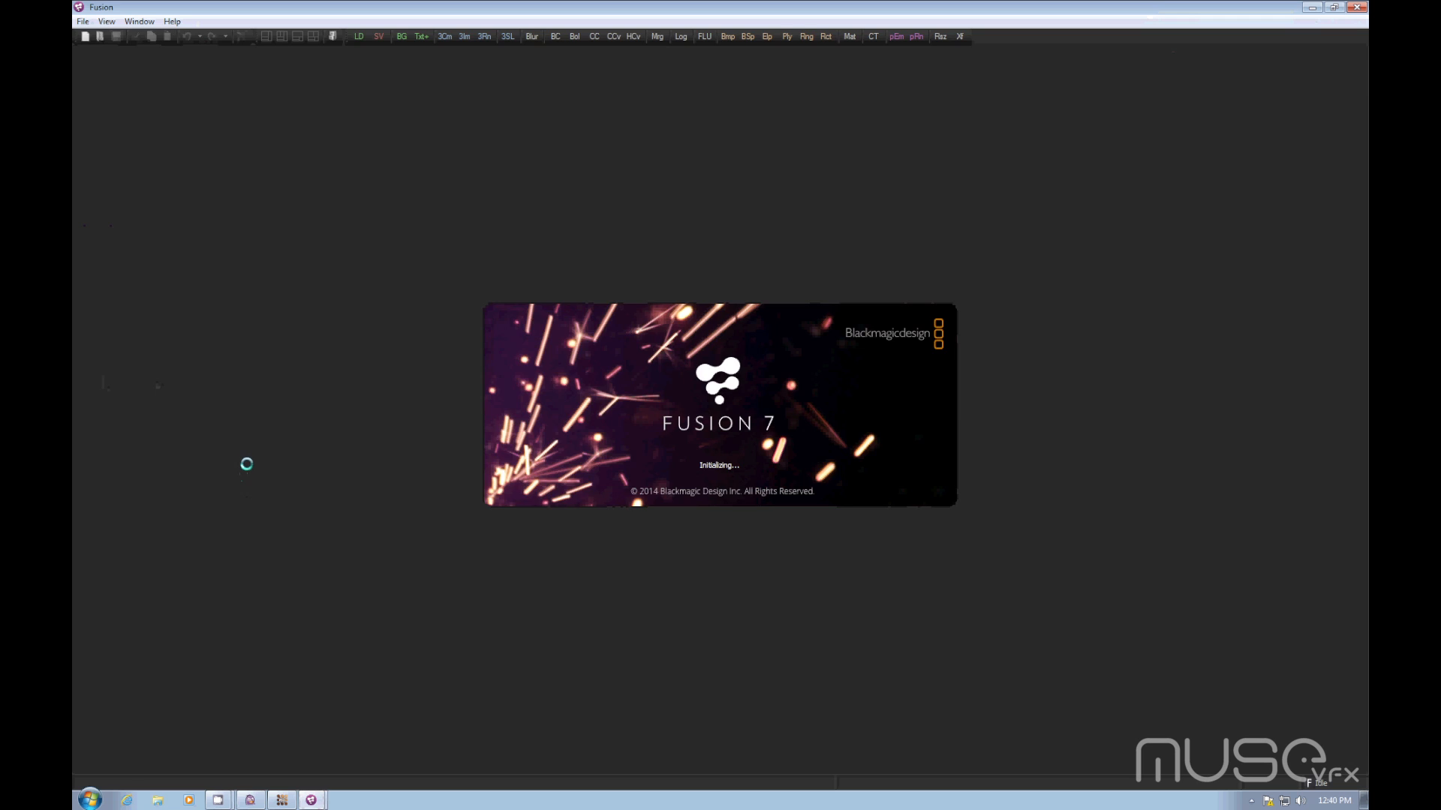
click(98, 22)
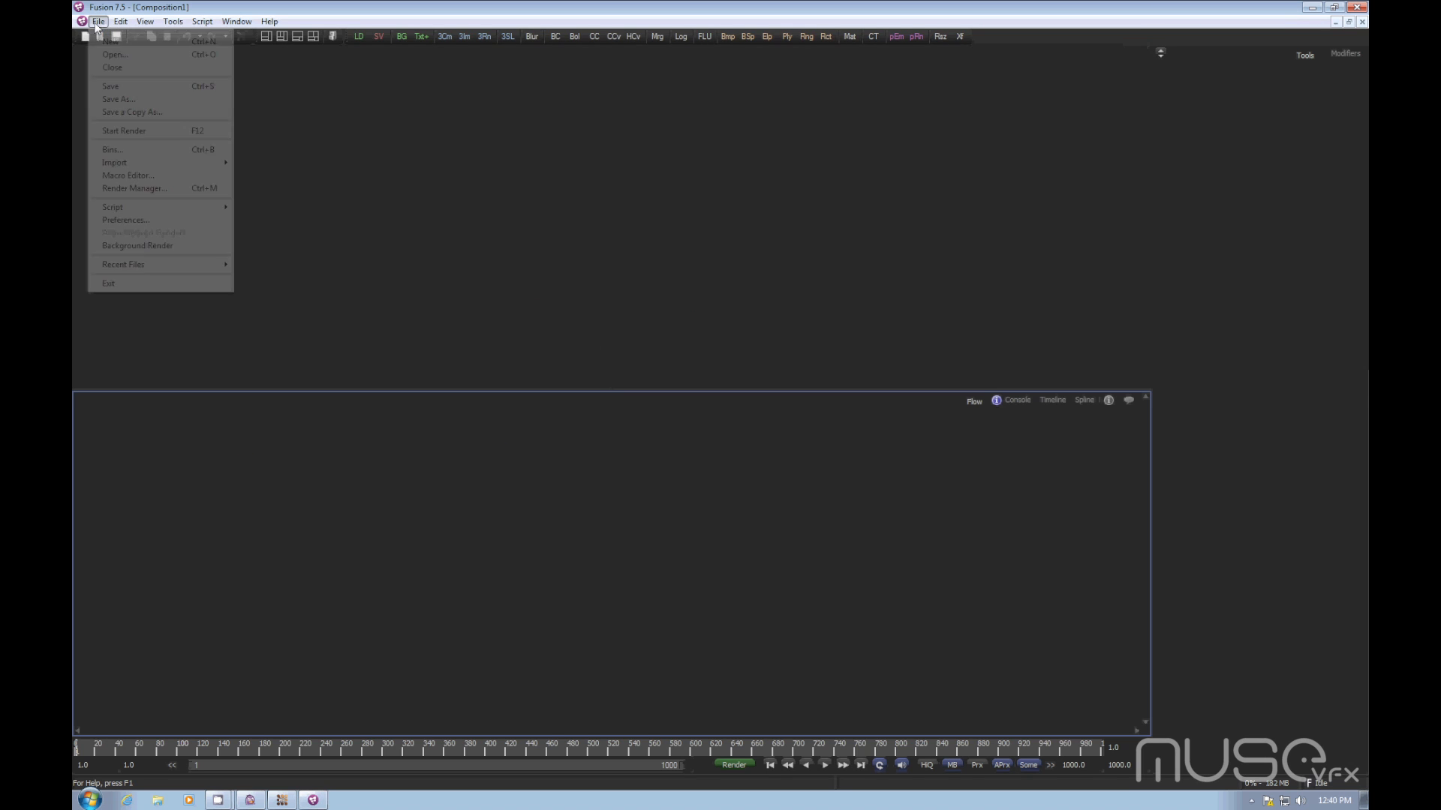
click(114, 54)
click(623, 227)
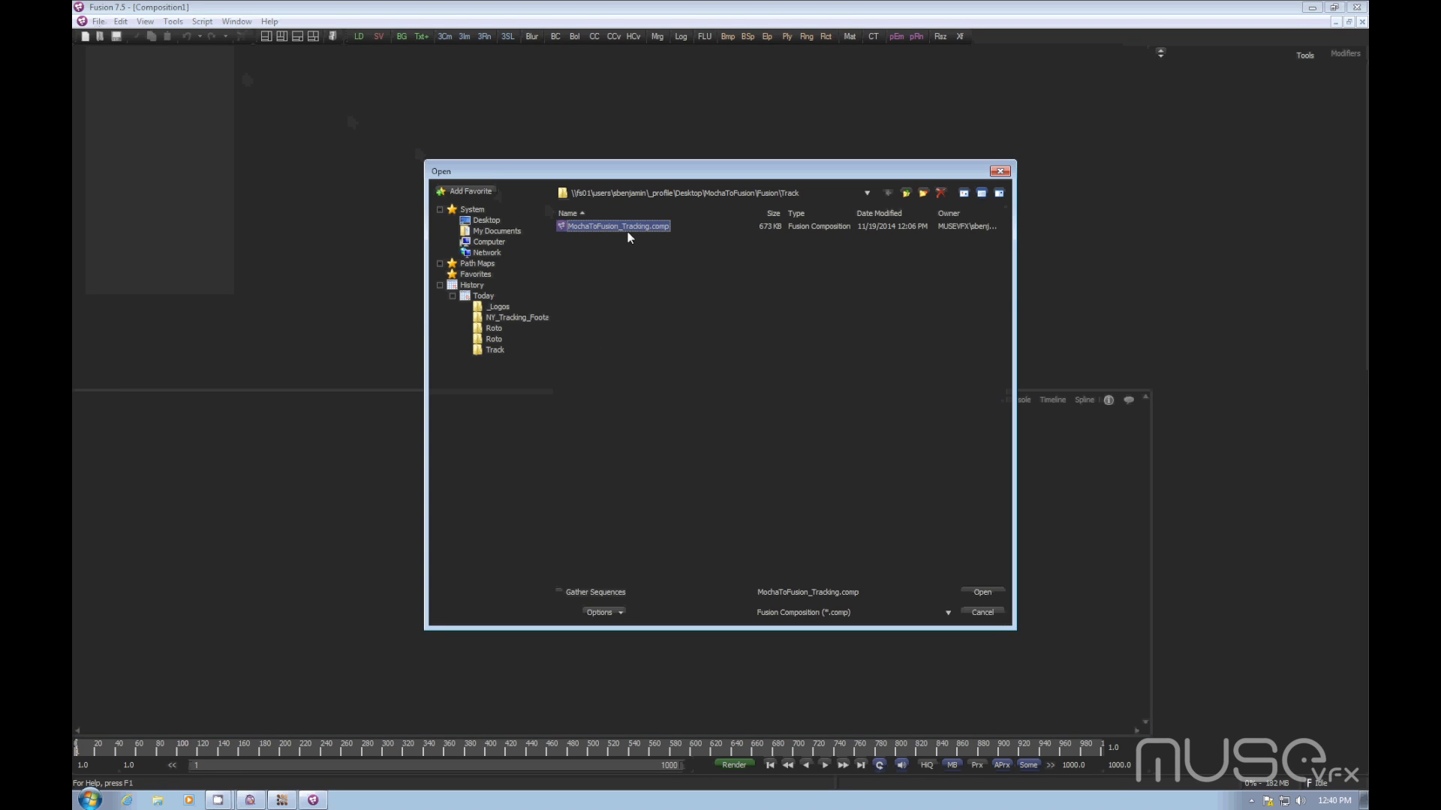
click(992, 595)
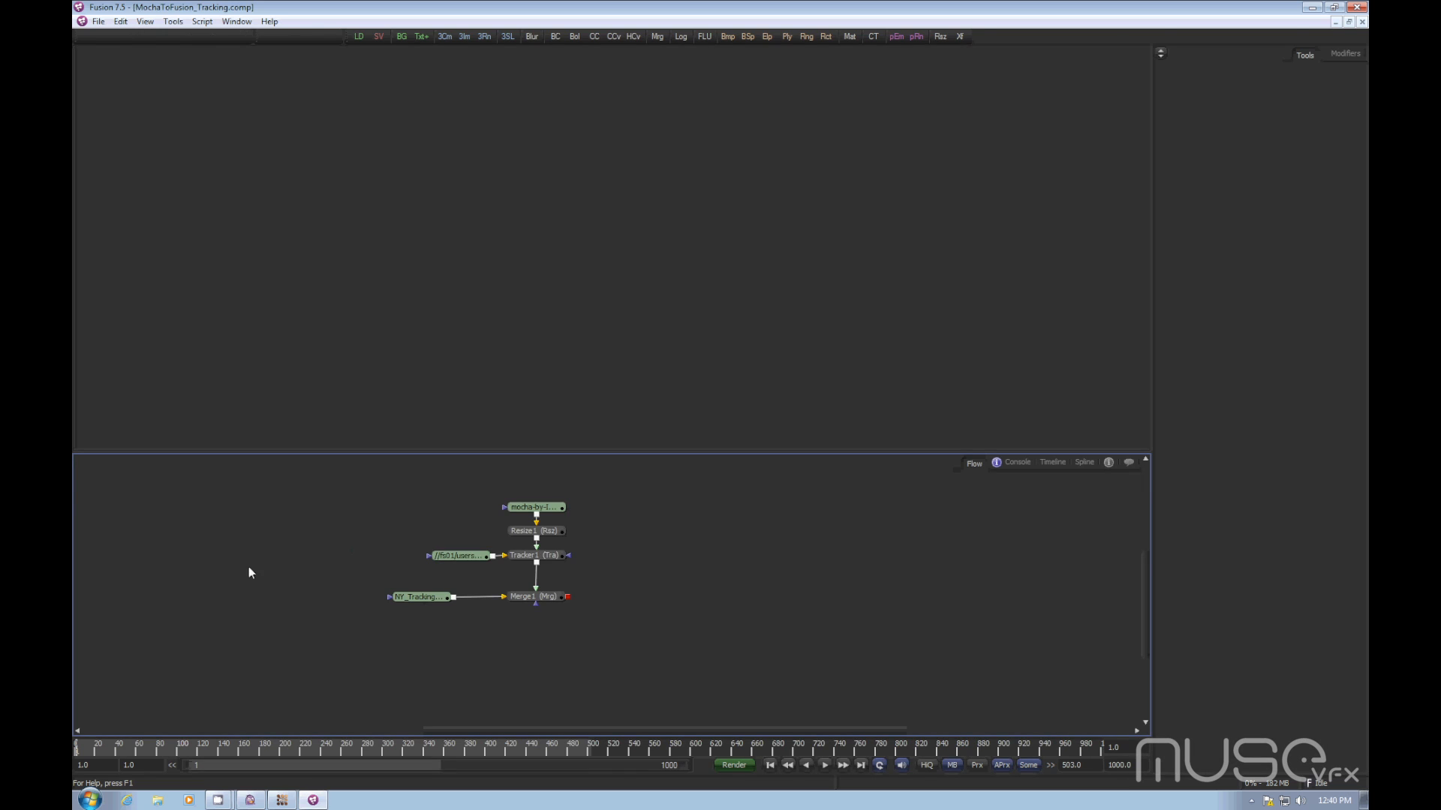
- View the street footage, the mocha logo and the Resize1 output in turn, fitting the footage to the viewer
drag(424, 598, 397, 351)
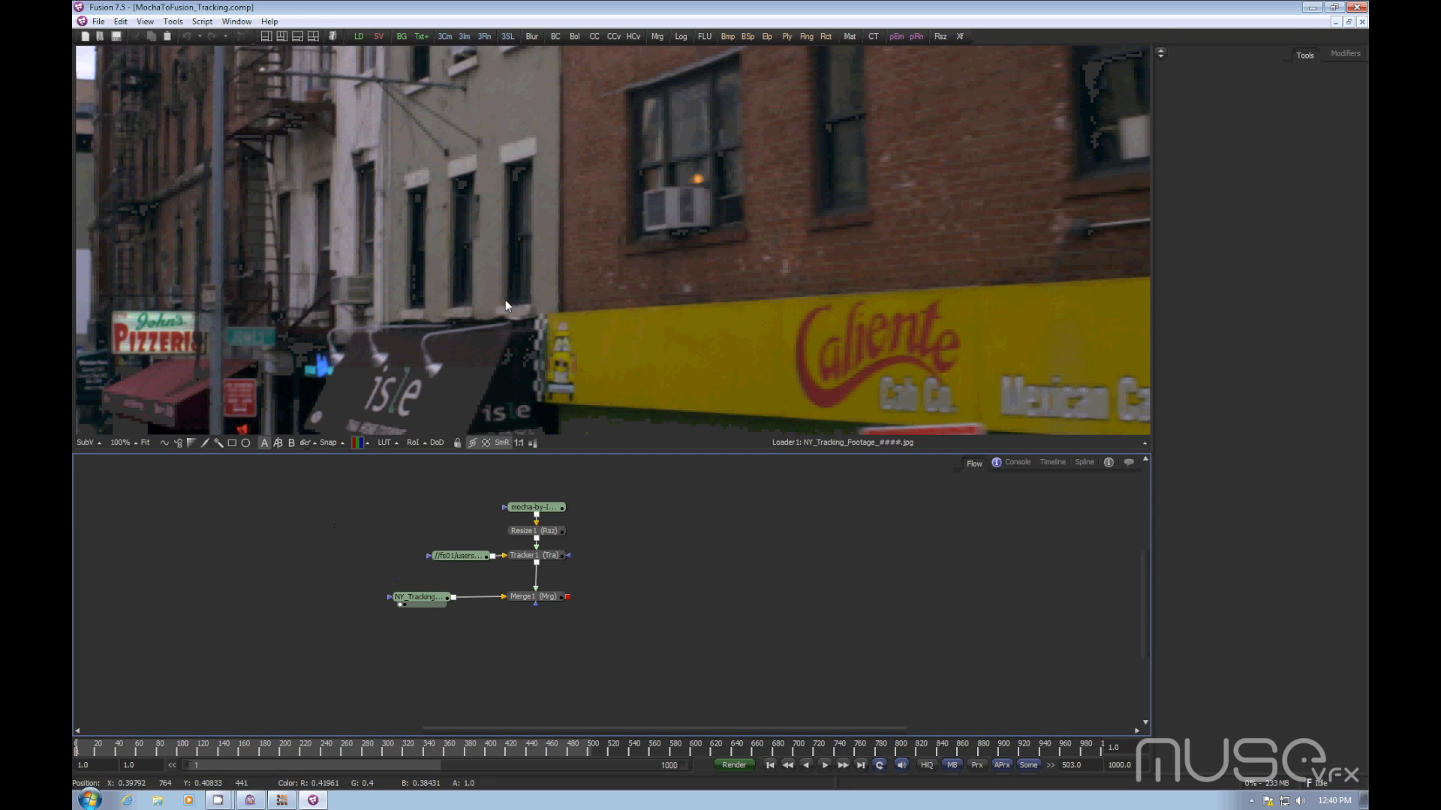
drag(658, 260, 475, 306)
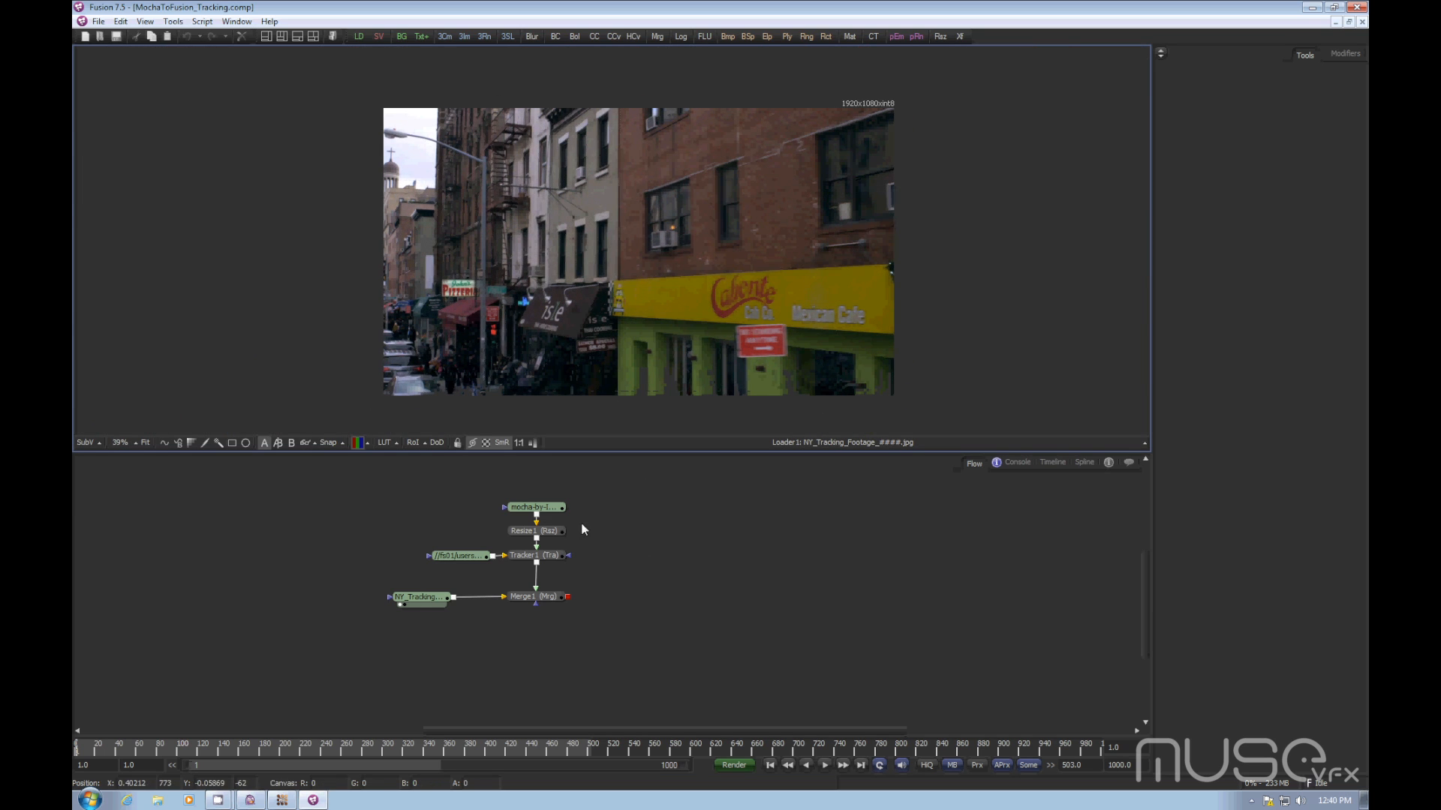
drag(554, 509, 582, 298)
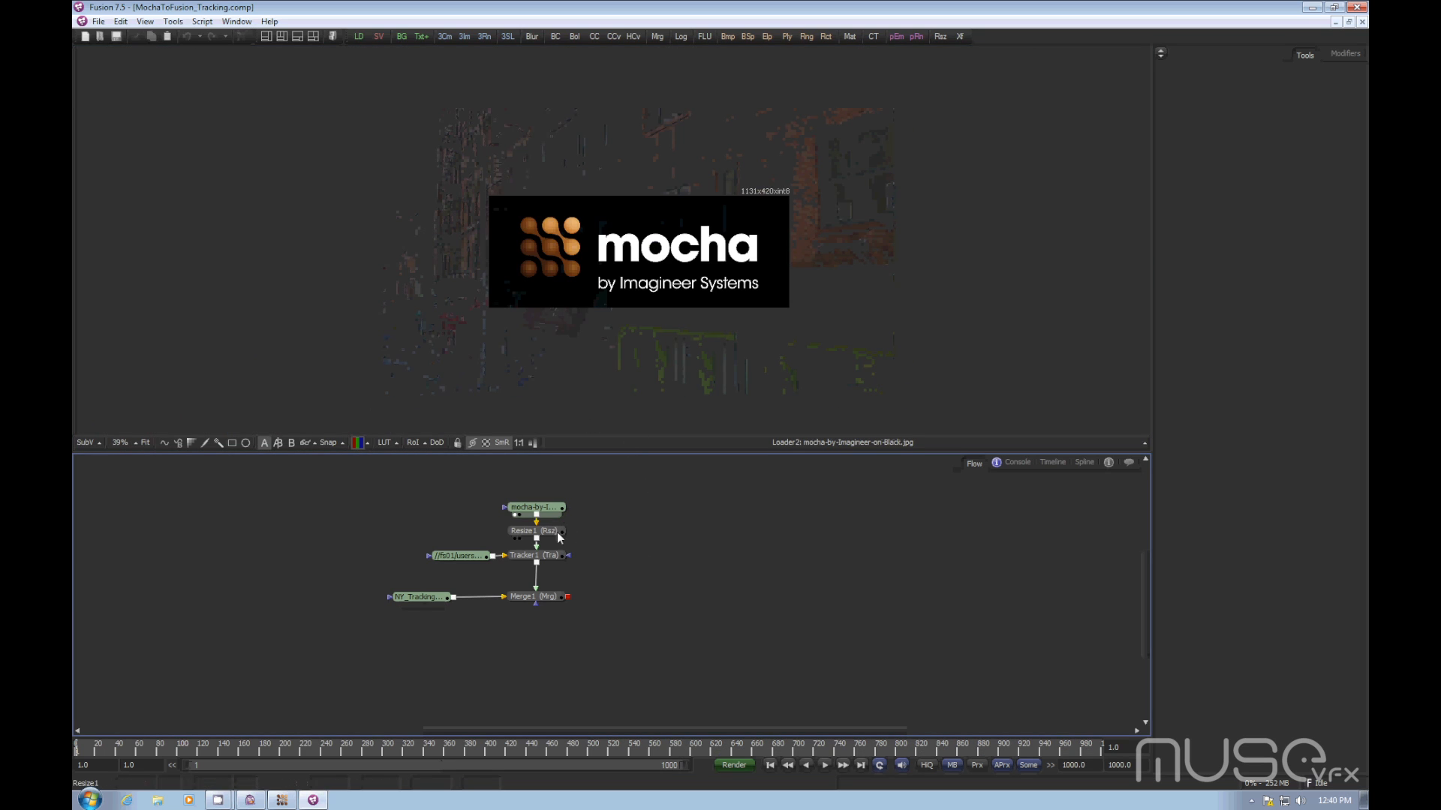
drag(557, 533, 597, 332)
drag(433, 598, 421, 380)
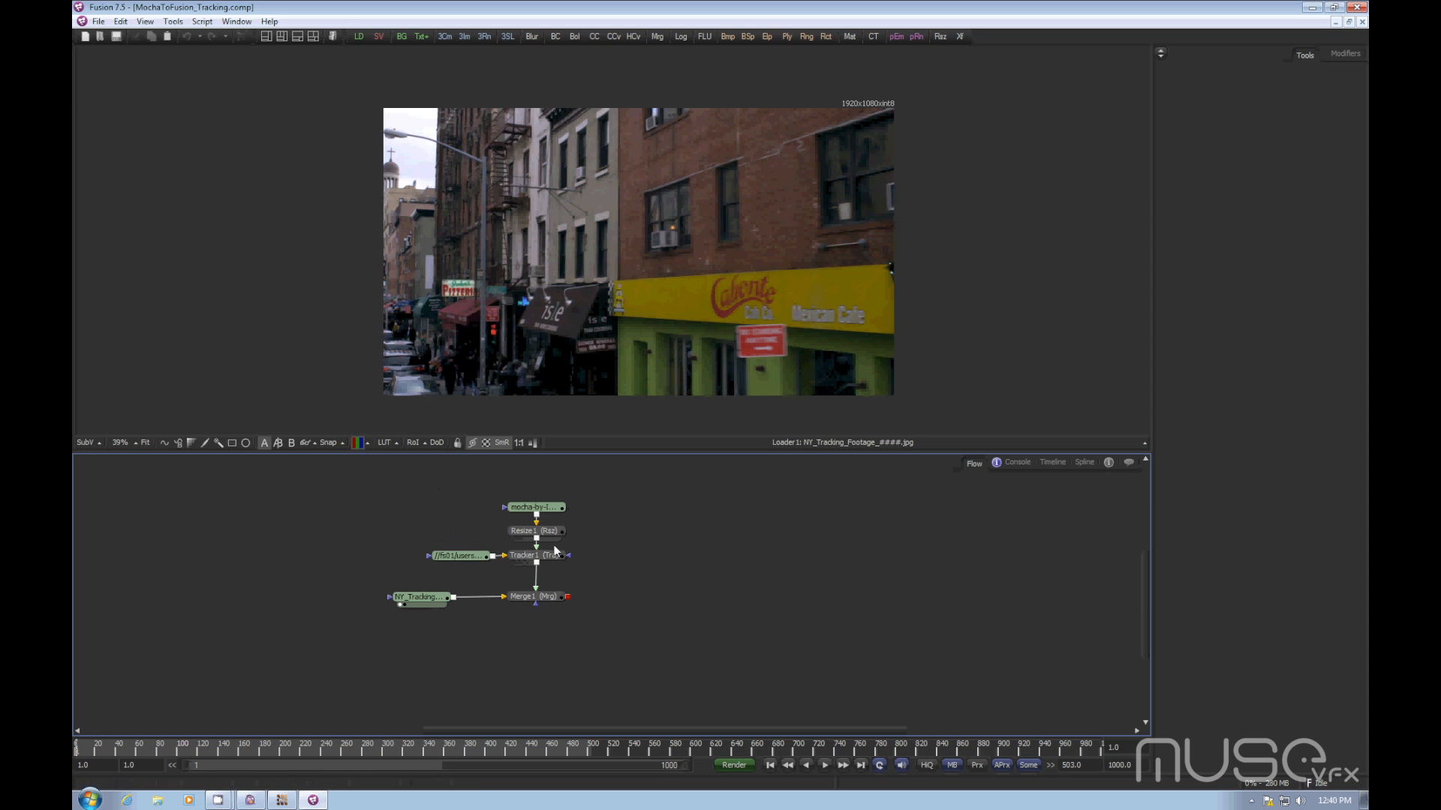
drag(534, 530, 627, 308)
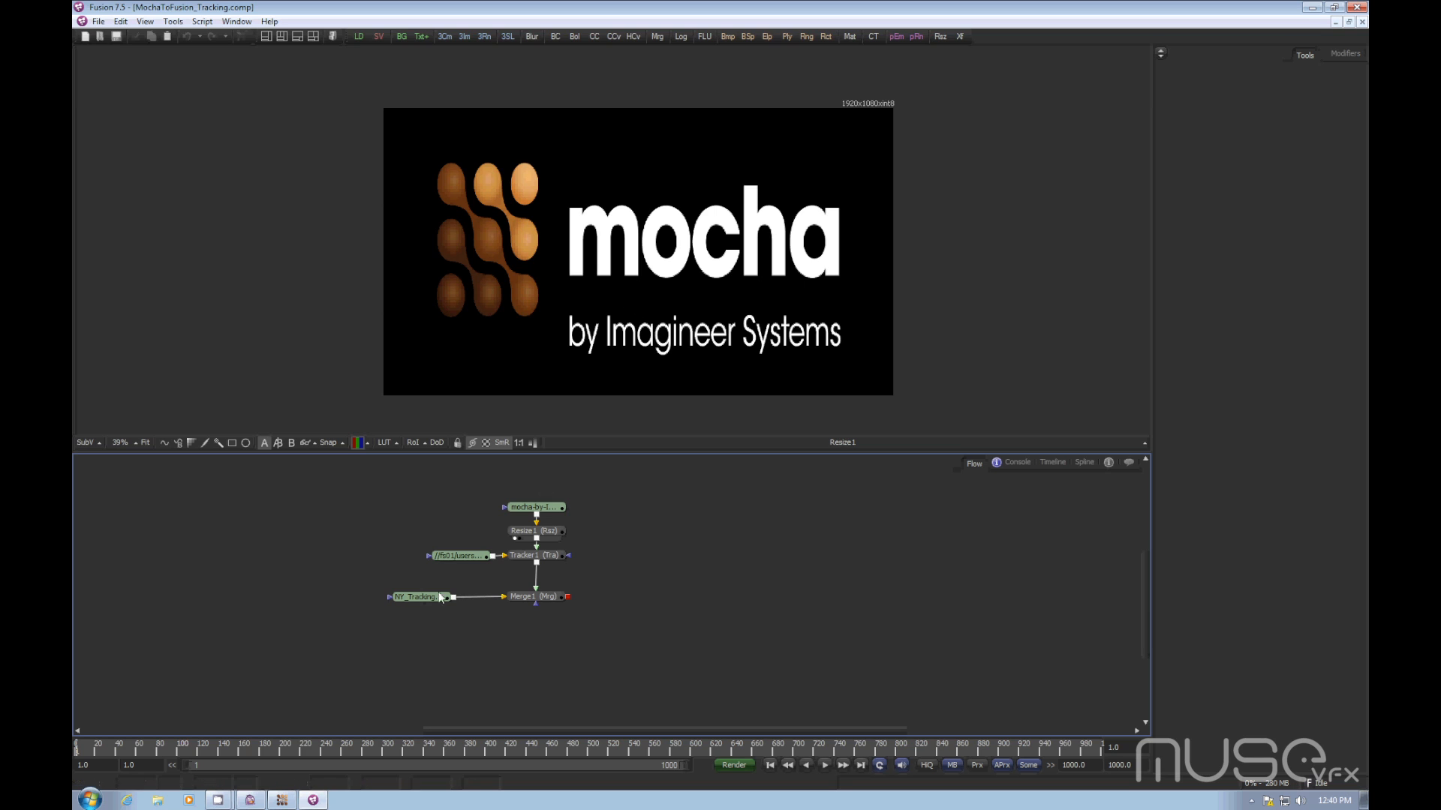
- Replace the old footage loader and Tracker1 pair with the mocha tracking nodes from the clipboard, placed between Resize1 and Merge1
drag(434, 571, 569, 554)
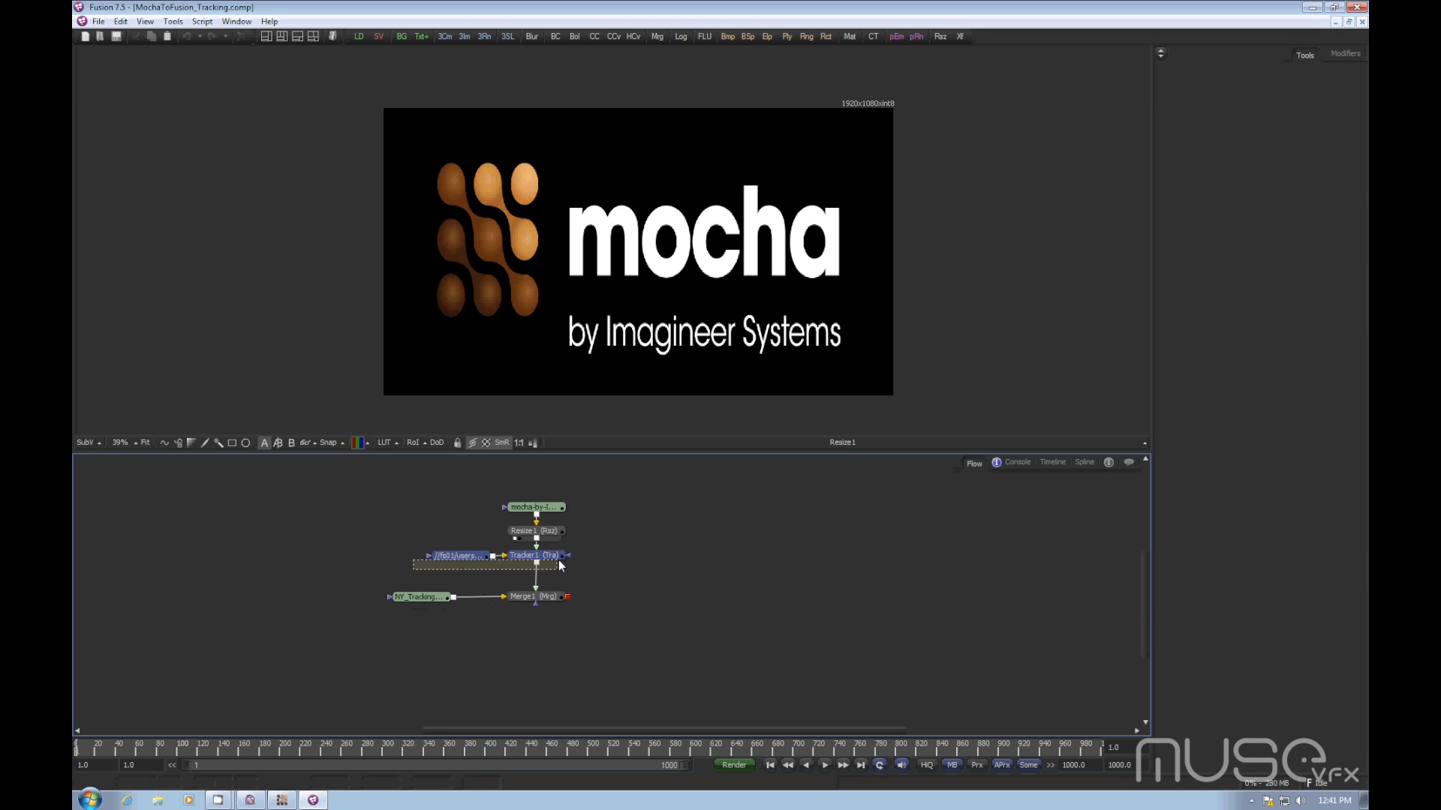
key(Delete)
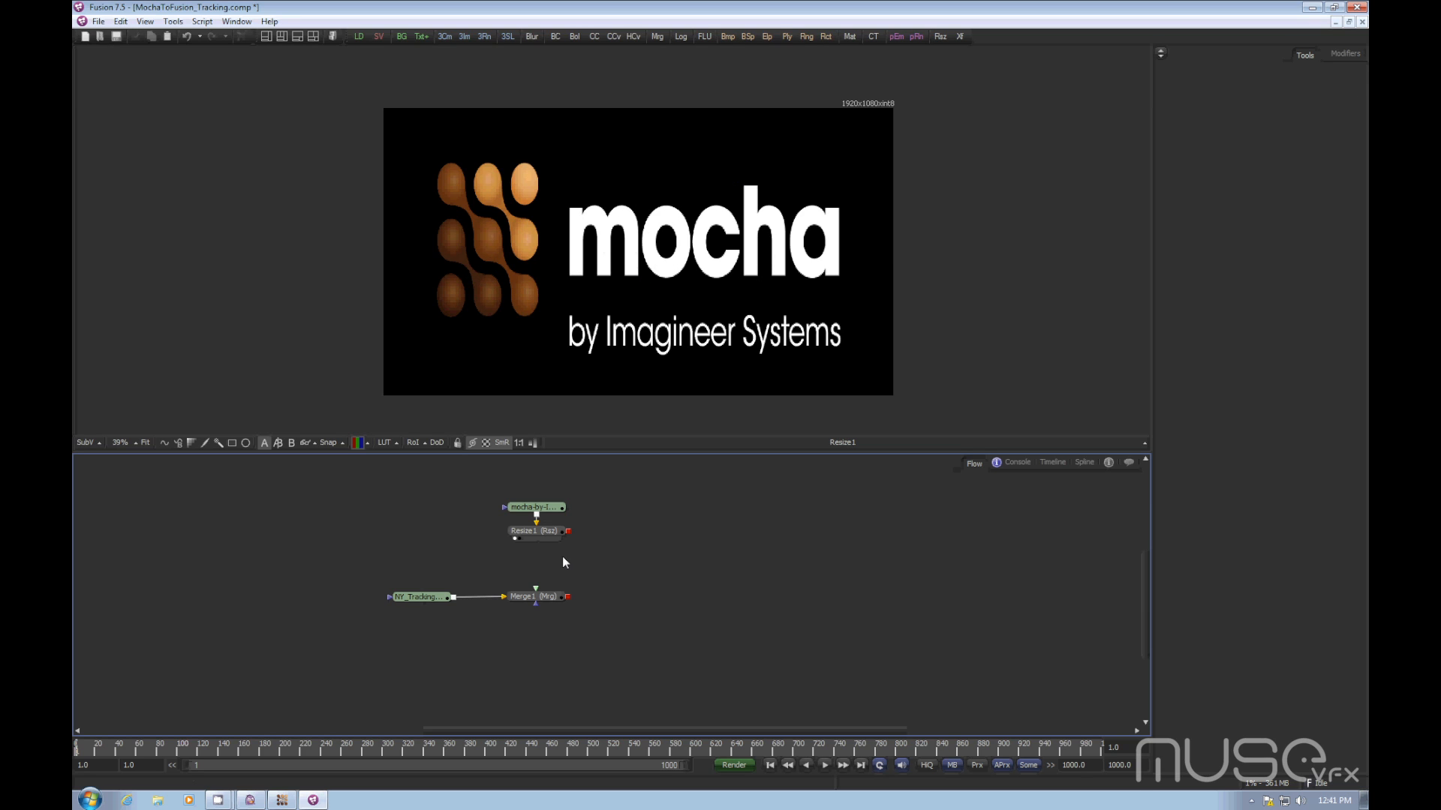
key(ctrl+z)
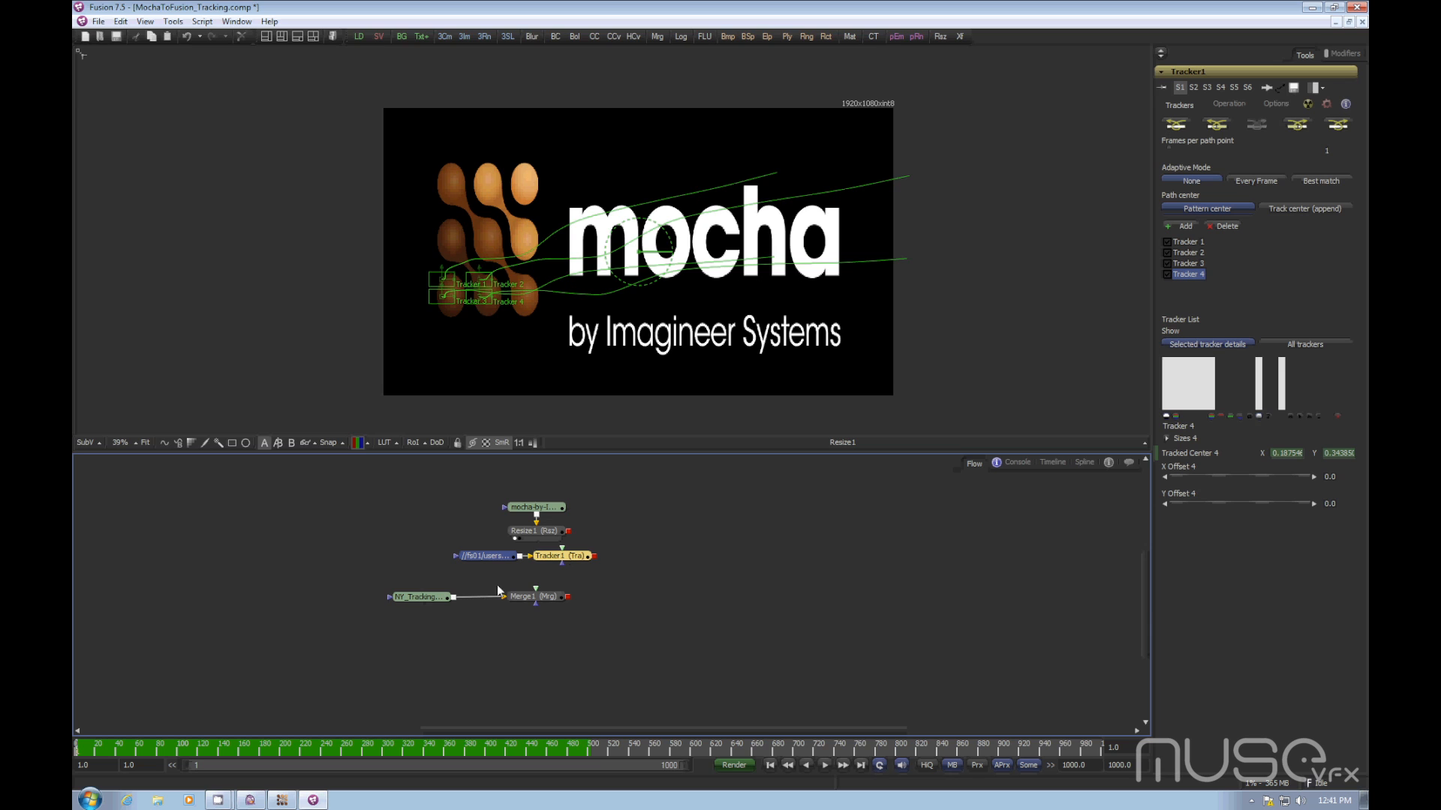
mouse_move(522, 567)
mouse_down()
mouse_move(566, 553)
mouse_move(534, 557)
mouse_up()
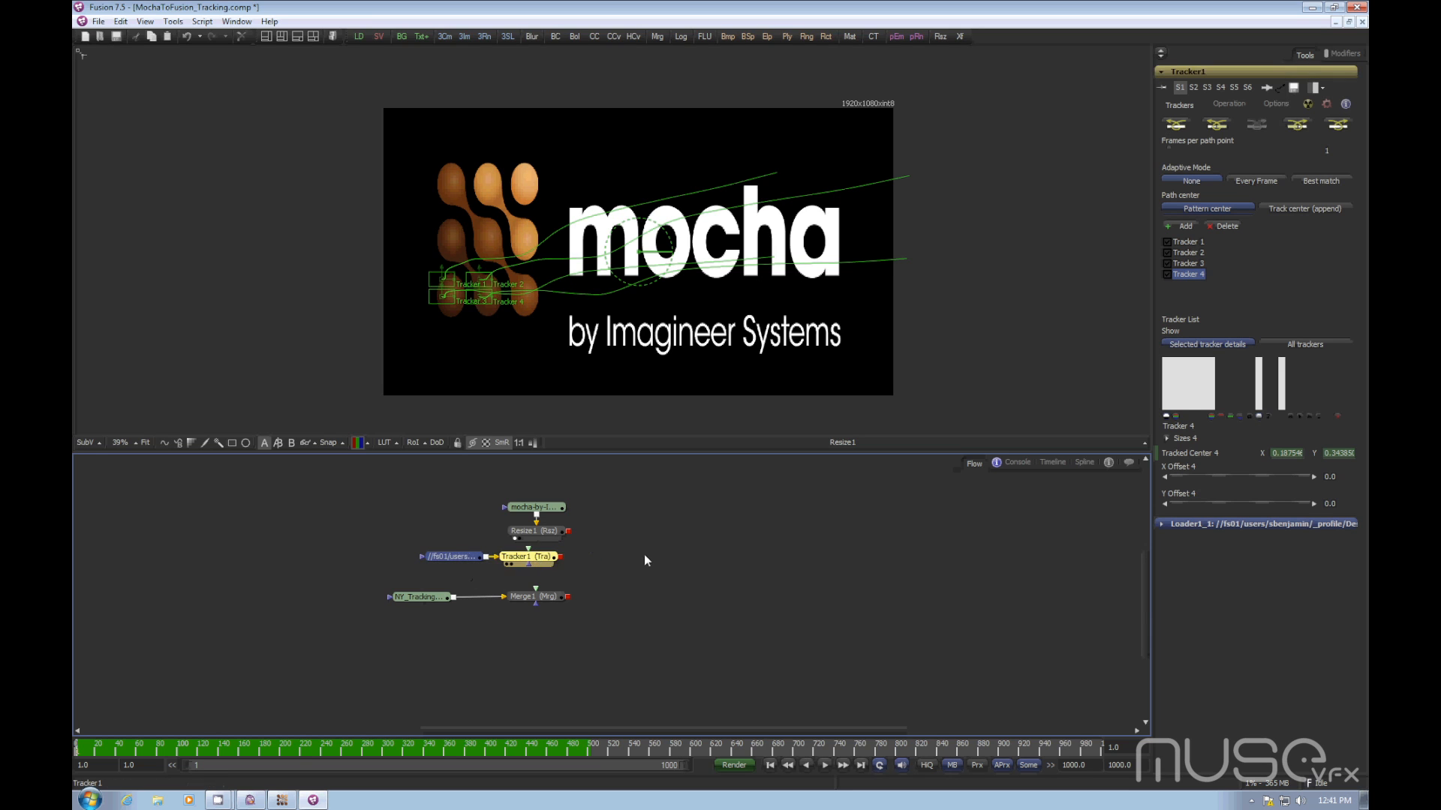
click(646, 560)
- Set the pasted loader's Global In to 1 and Global Out to 503
click(448, 556)
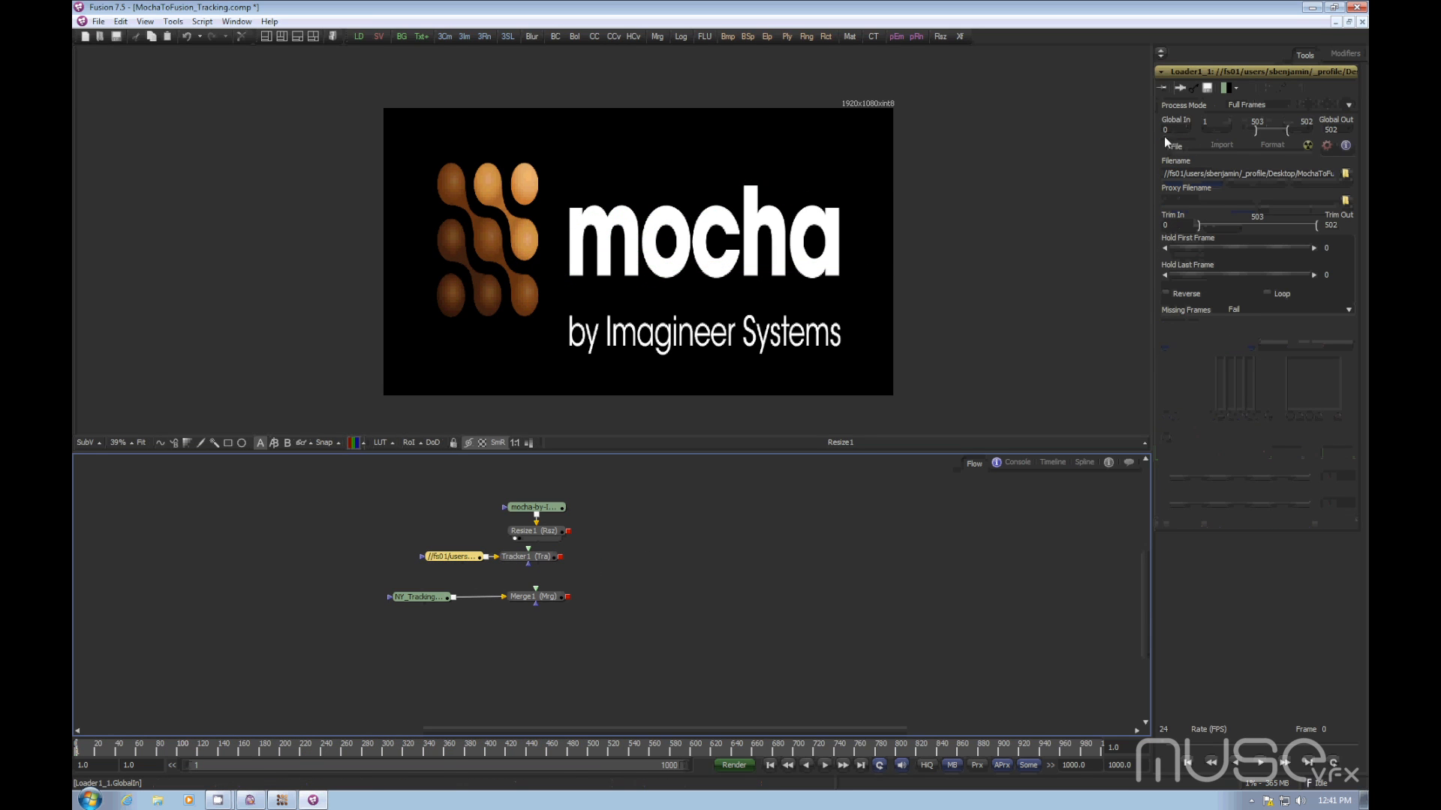
drag(1164, 131, 1124, 142)
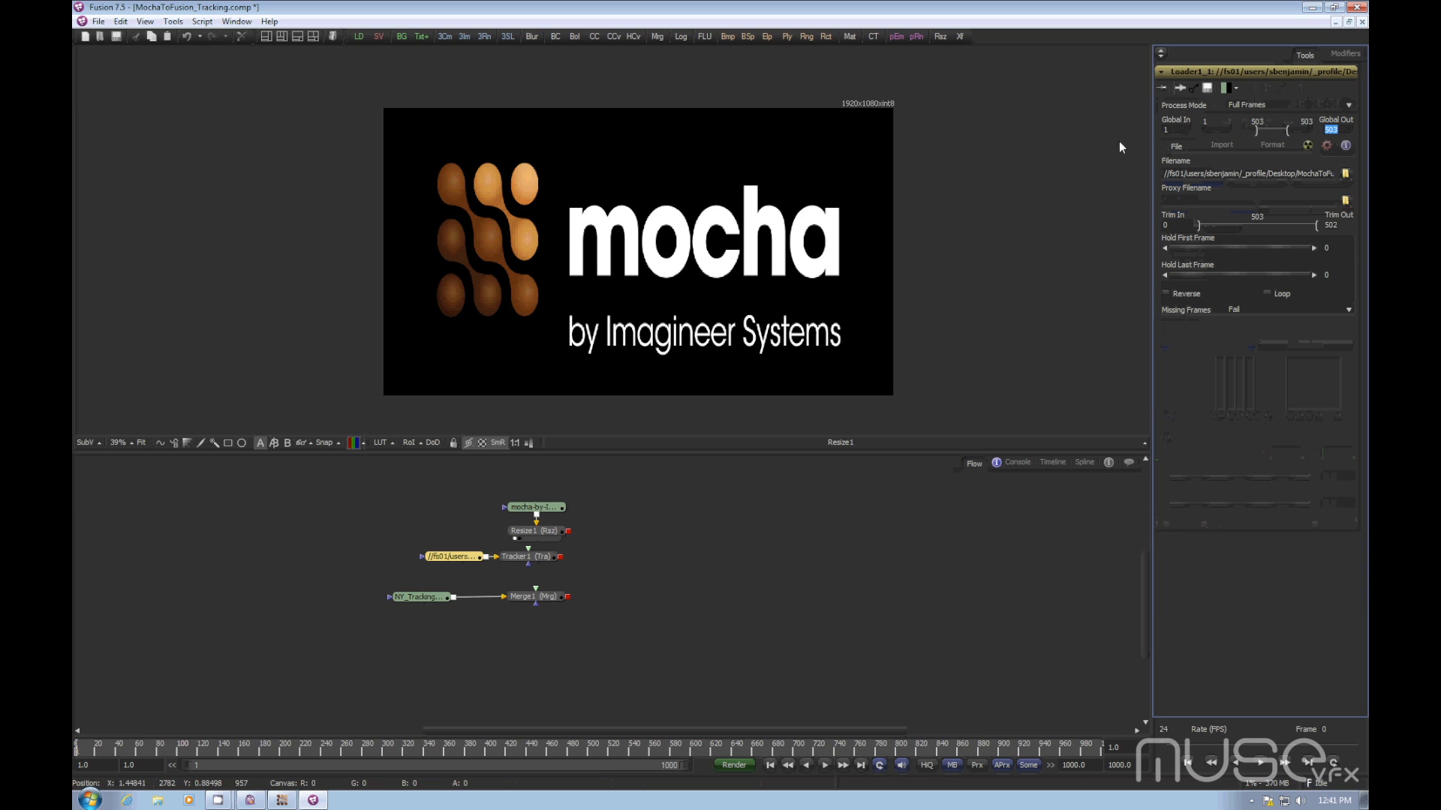
click(921, 635)
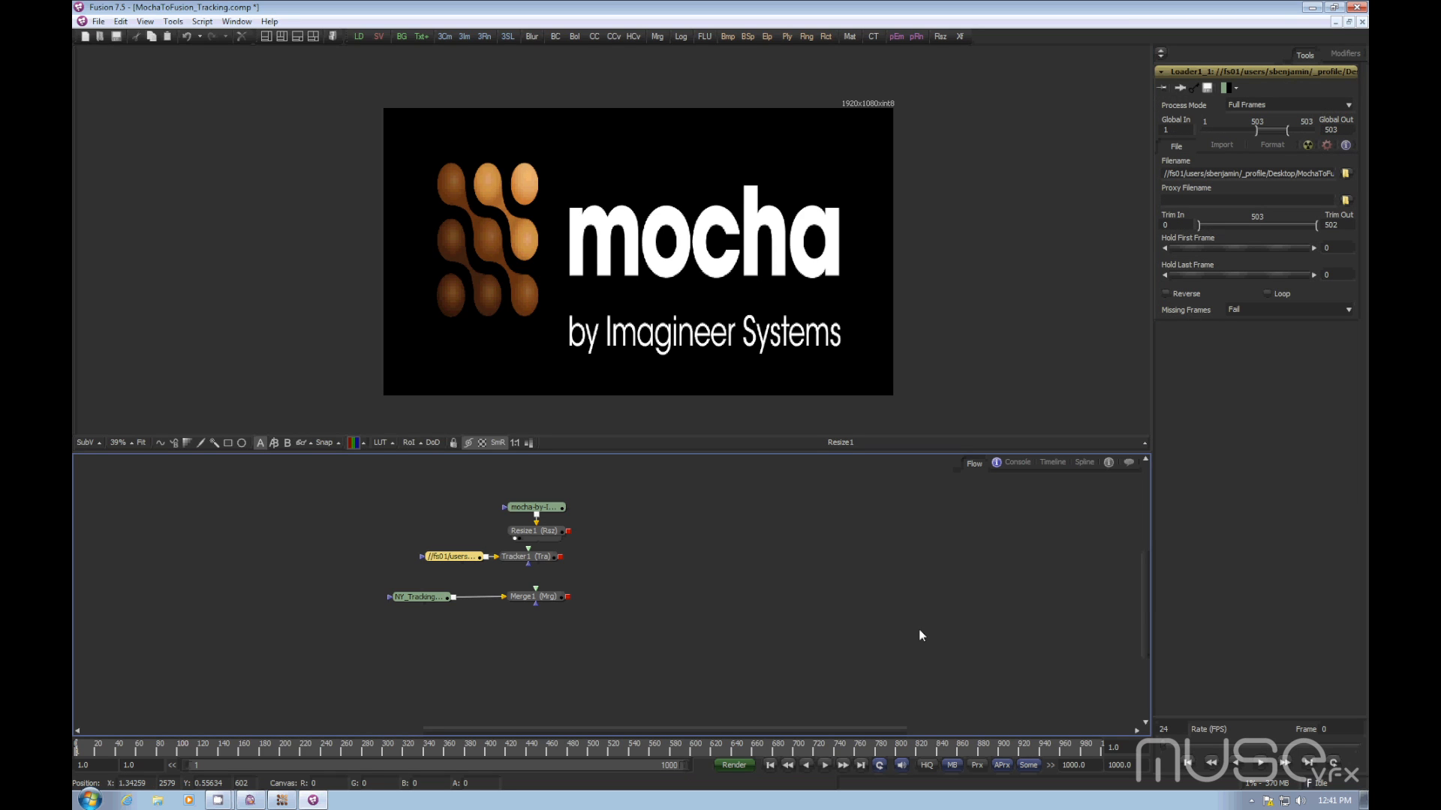
- Show all four of Tracker1's displacement curves in the Spline editor and fit their full frame range
click(553, 557)
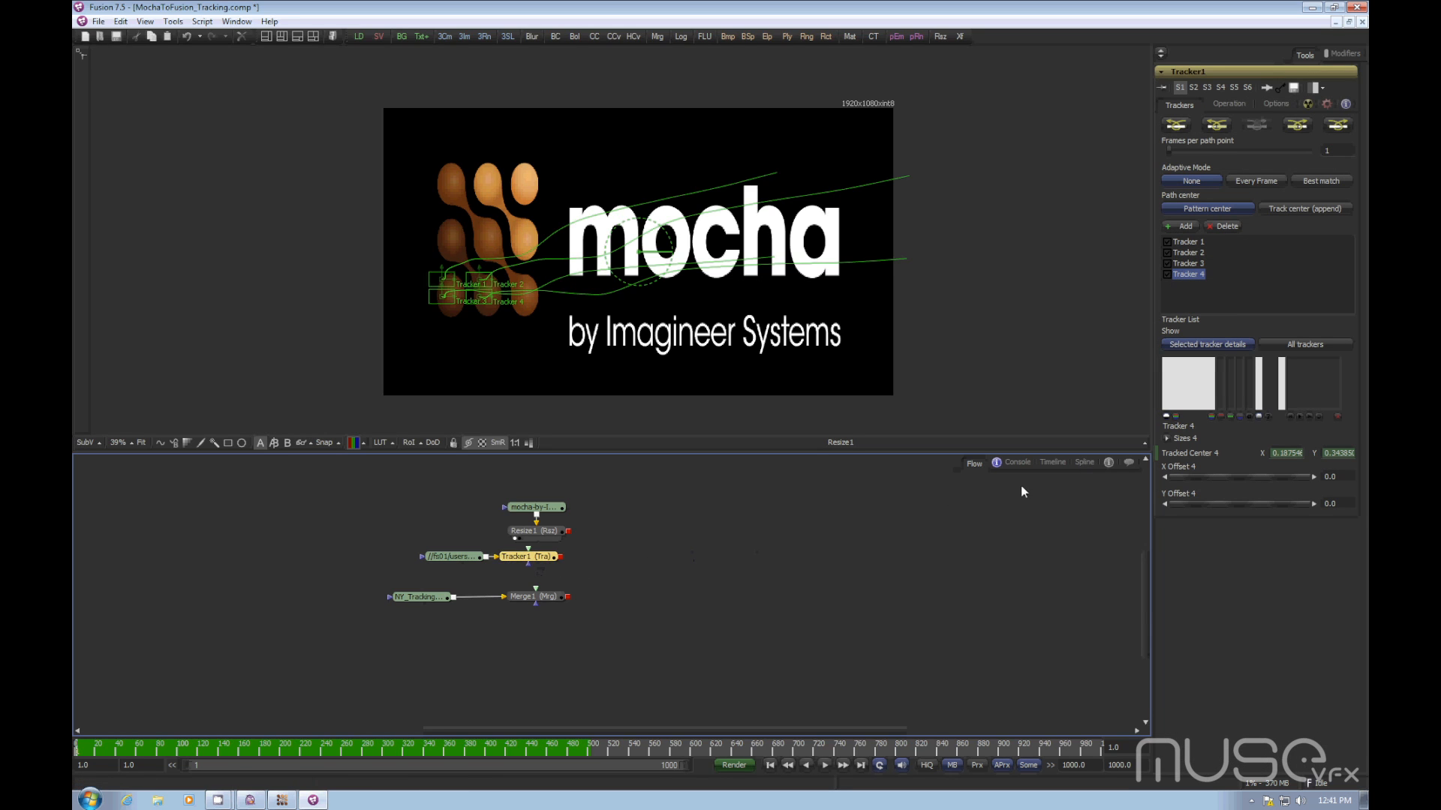
click(1086, 463)
click(117, 508)
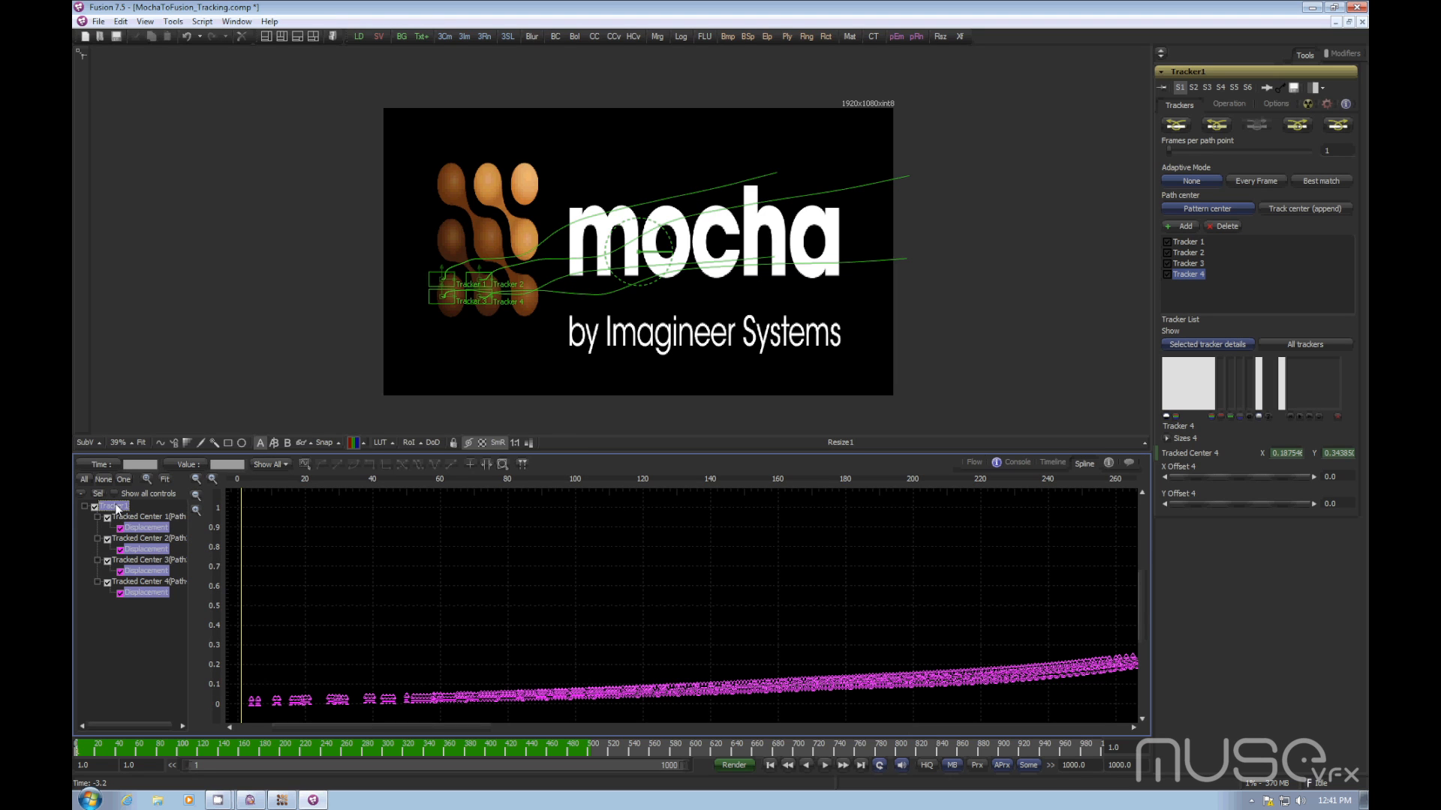
click(99, 494)
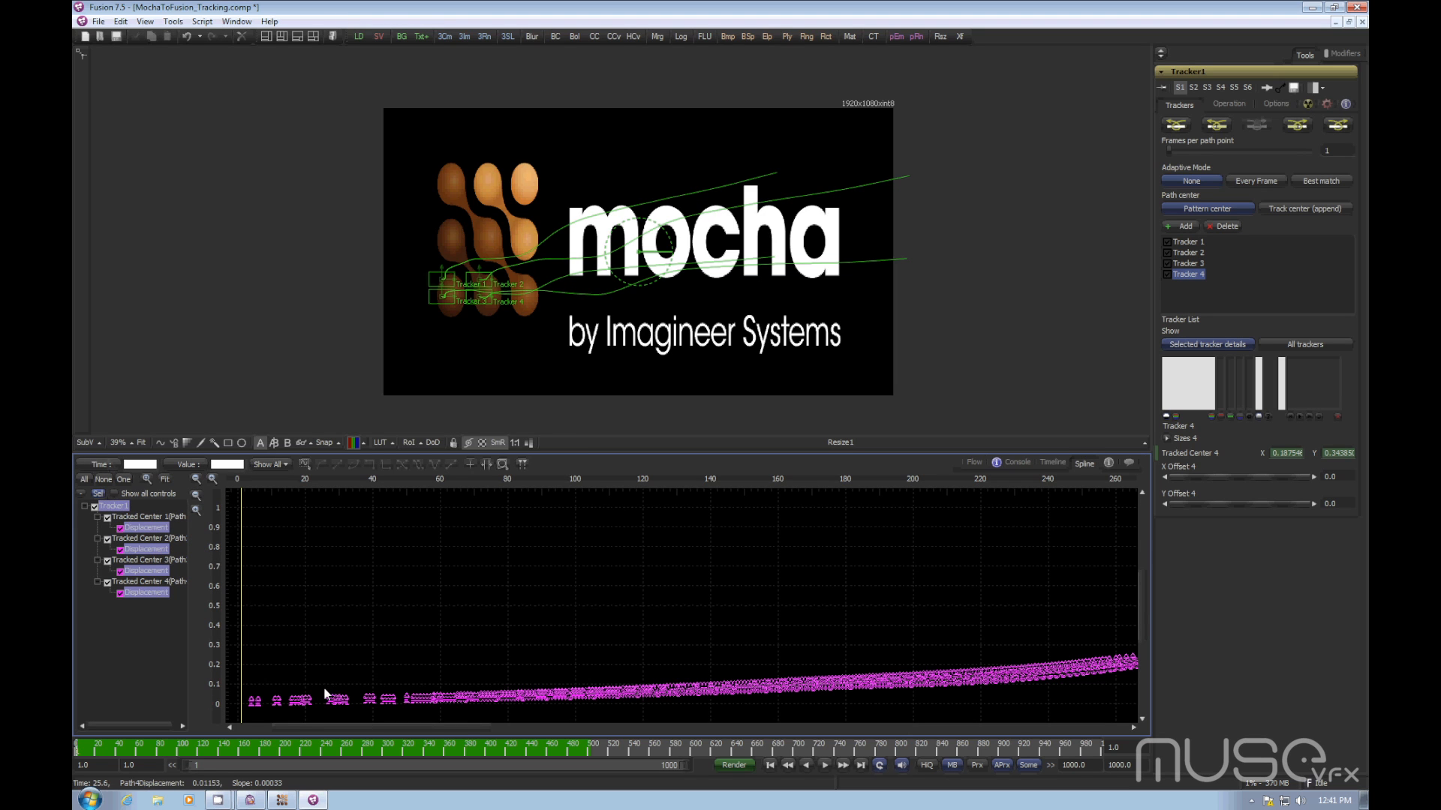
drag(325, 688, 1066, 632)
drag(593, 623, 186, 528)
click(165, 480)
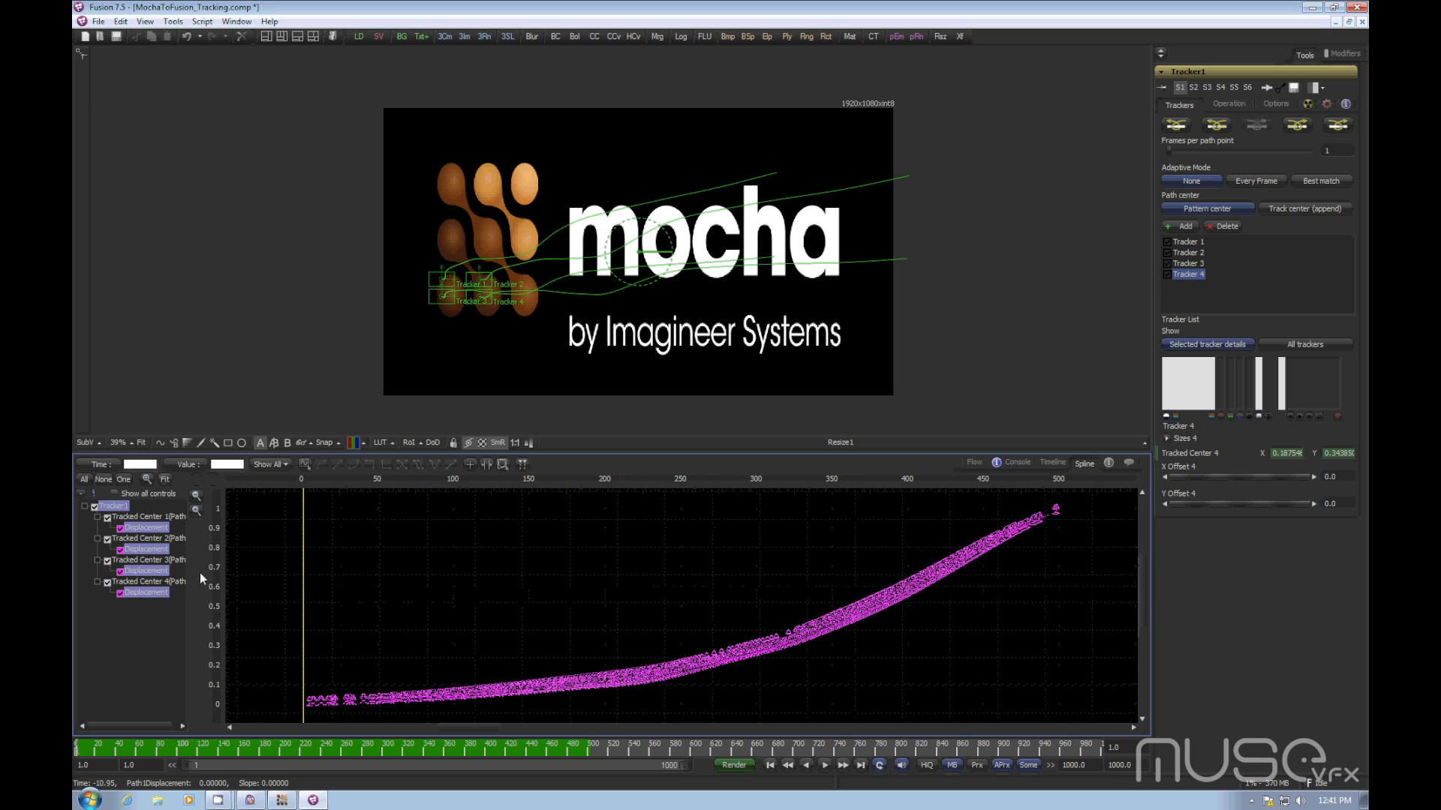
- Select all keyframes of the displacement curves and offset them one frame later in time
drag(387, 694, 1155, 486)
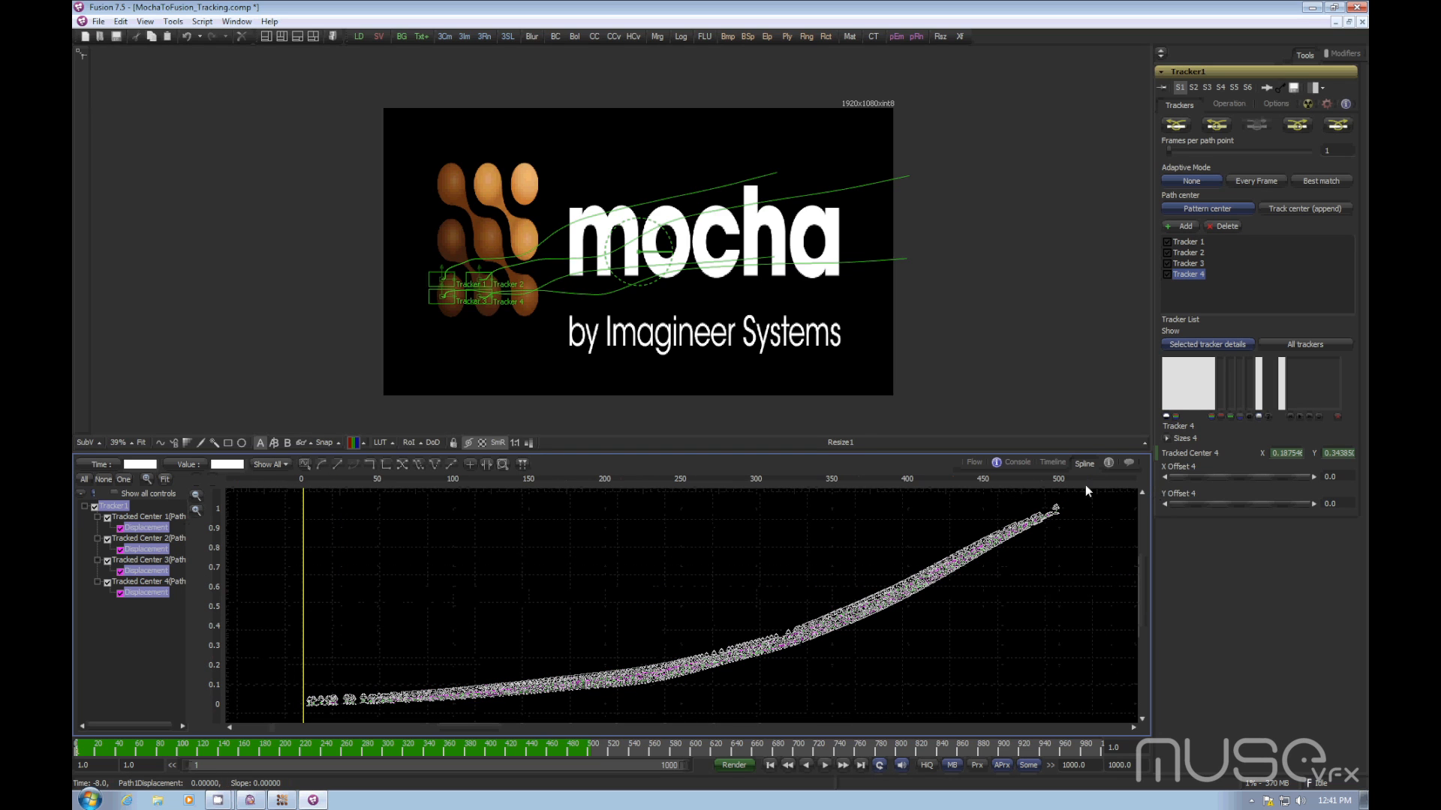
click(86, 465)
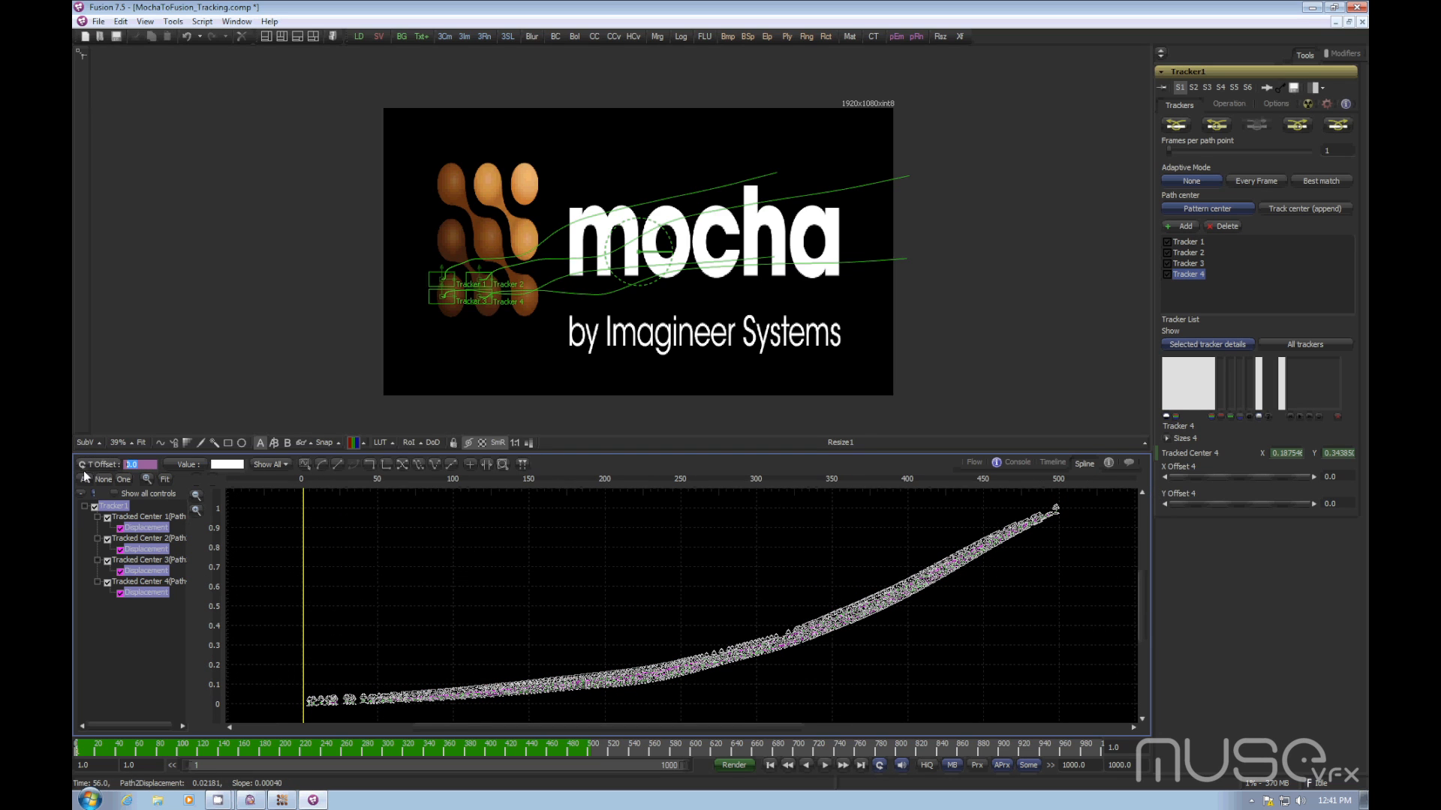
key(Return)
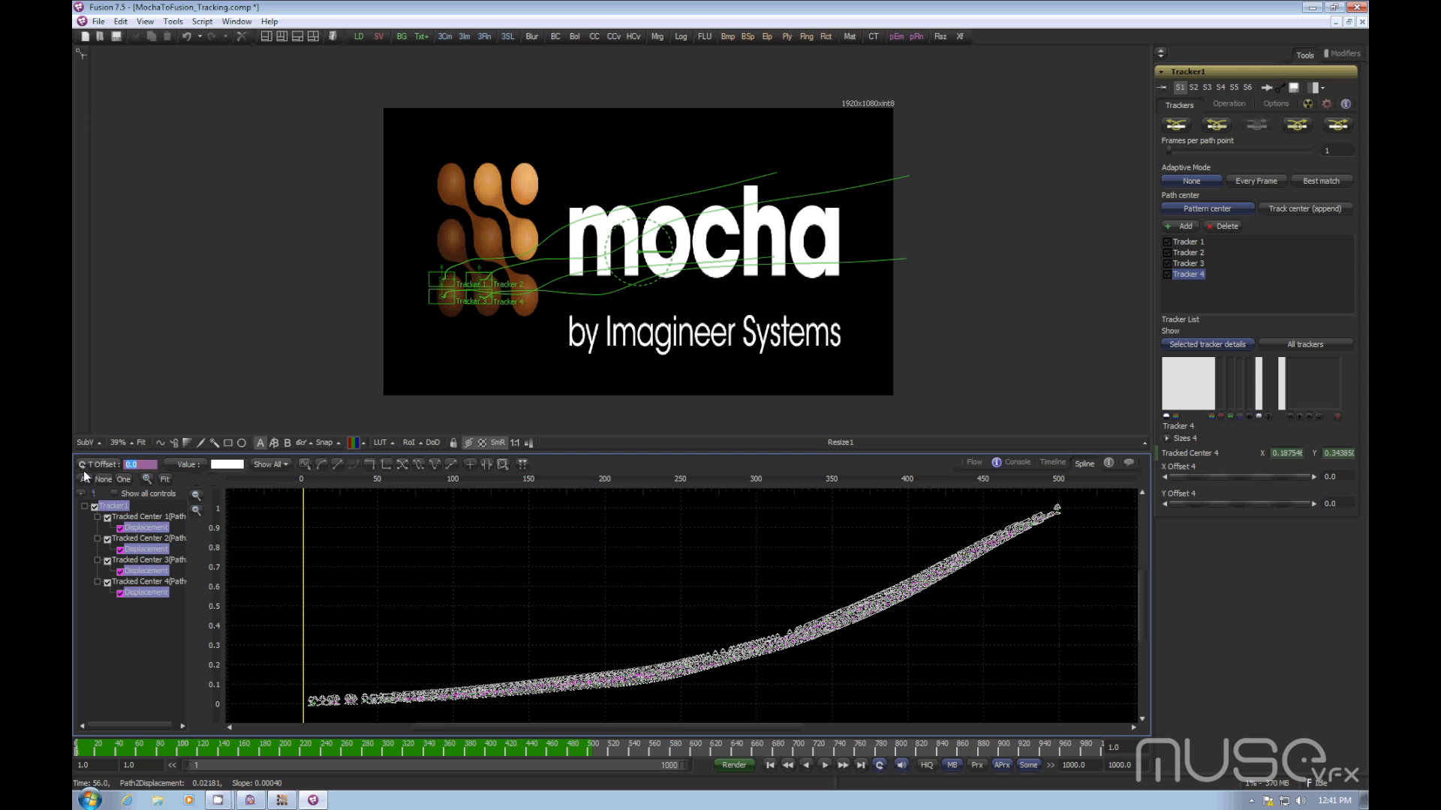
- Back in the flow, connect Resize1 into Tracker1 and Tracker1 into Merge1, and show Merge1 in the viewer
click(973, 465)
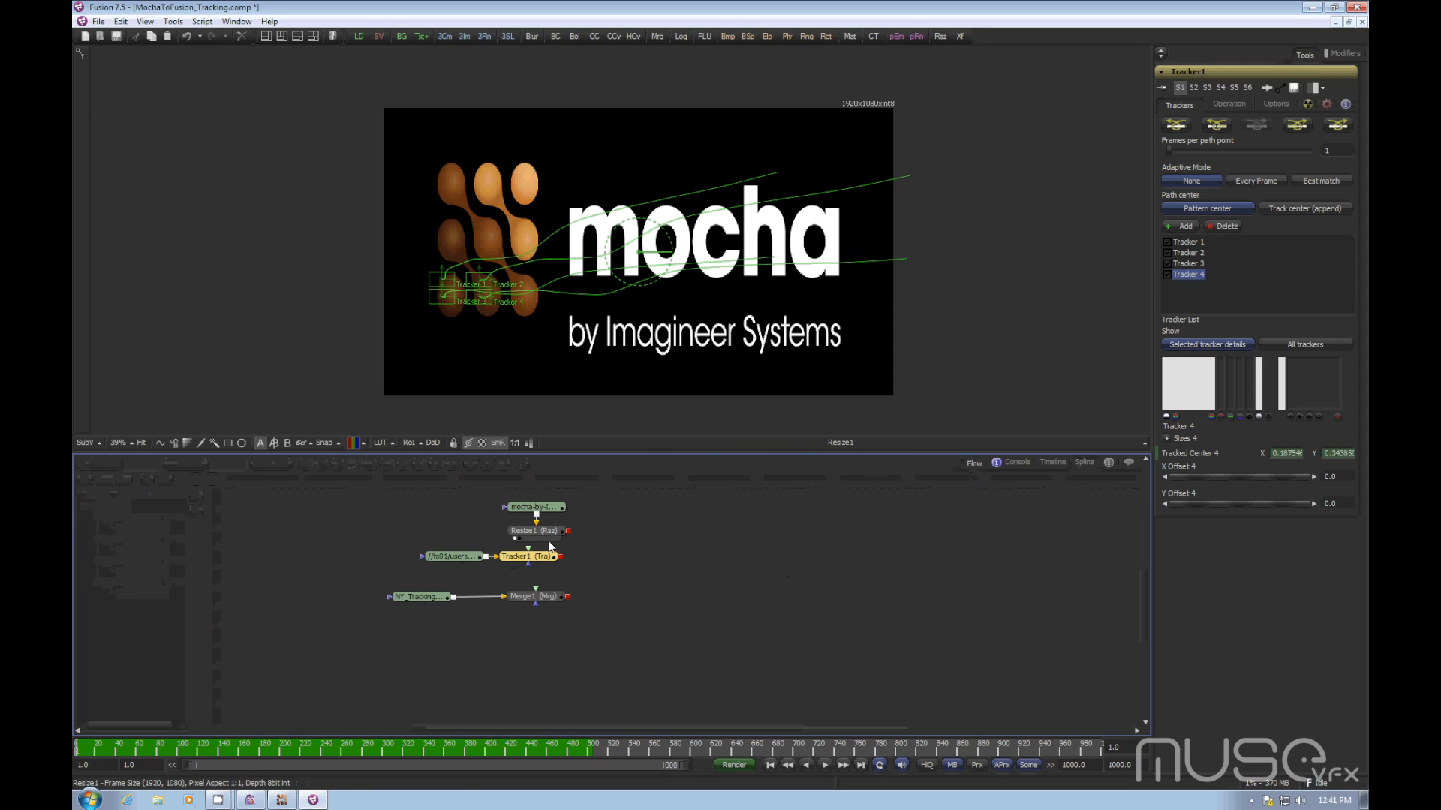
drag(568, 531, 665, 217)
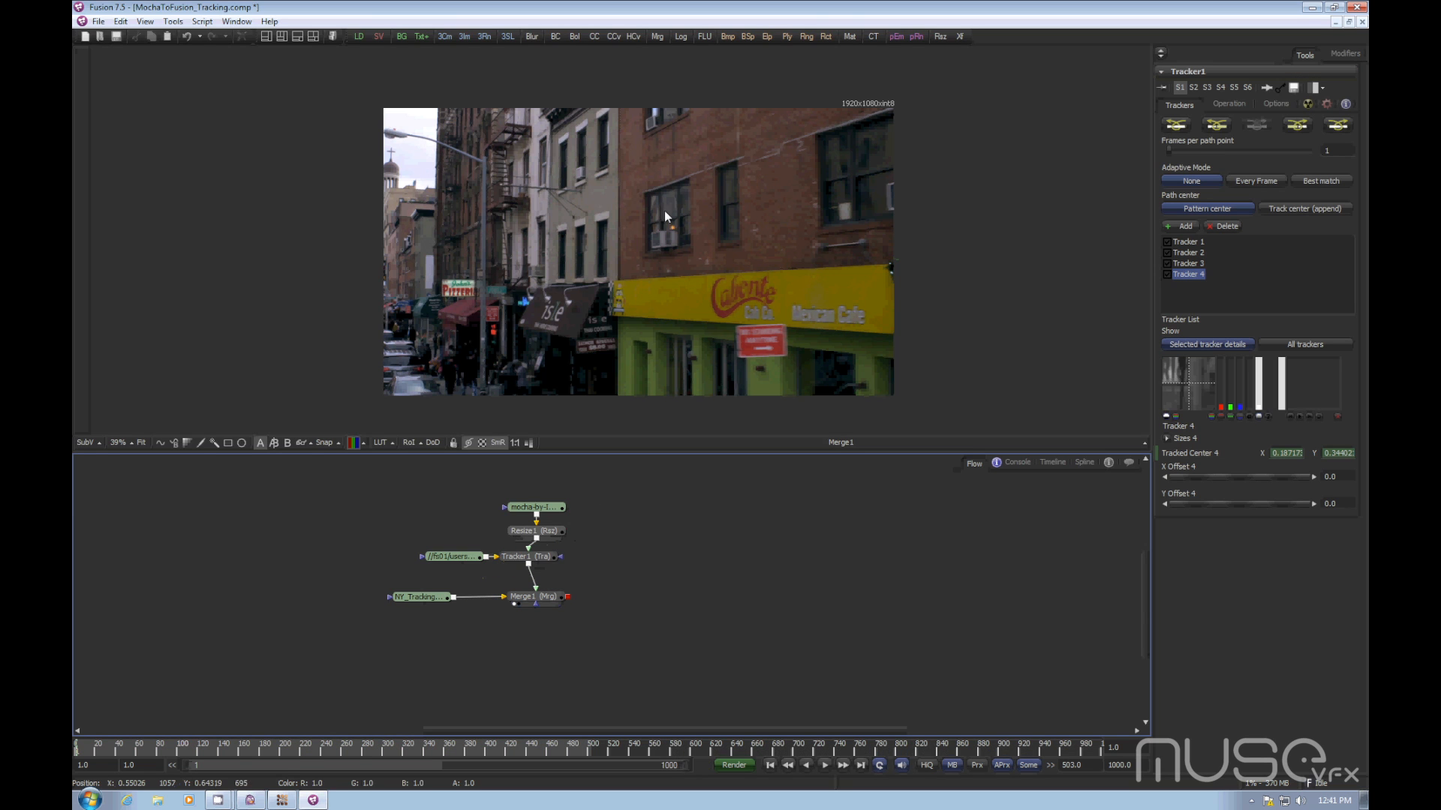
- Set Tracker1's operation to Match Move with the merge mode FG only
click(550, 557)
click(1229, 104)
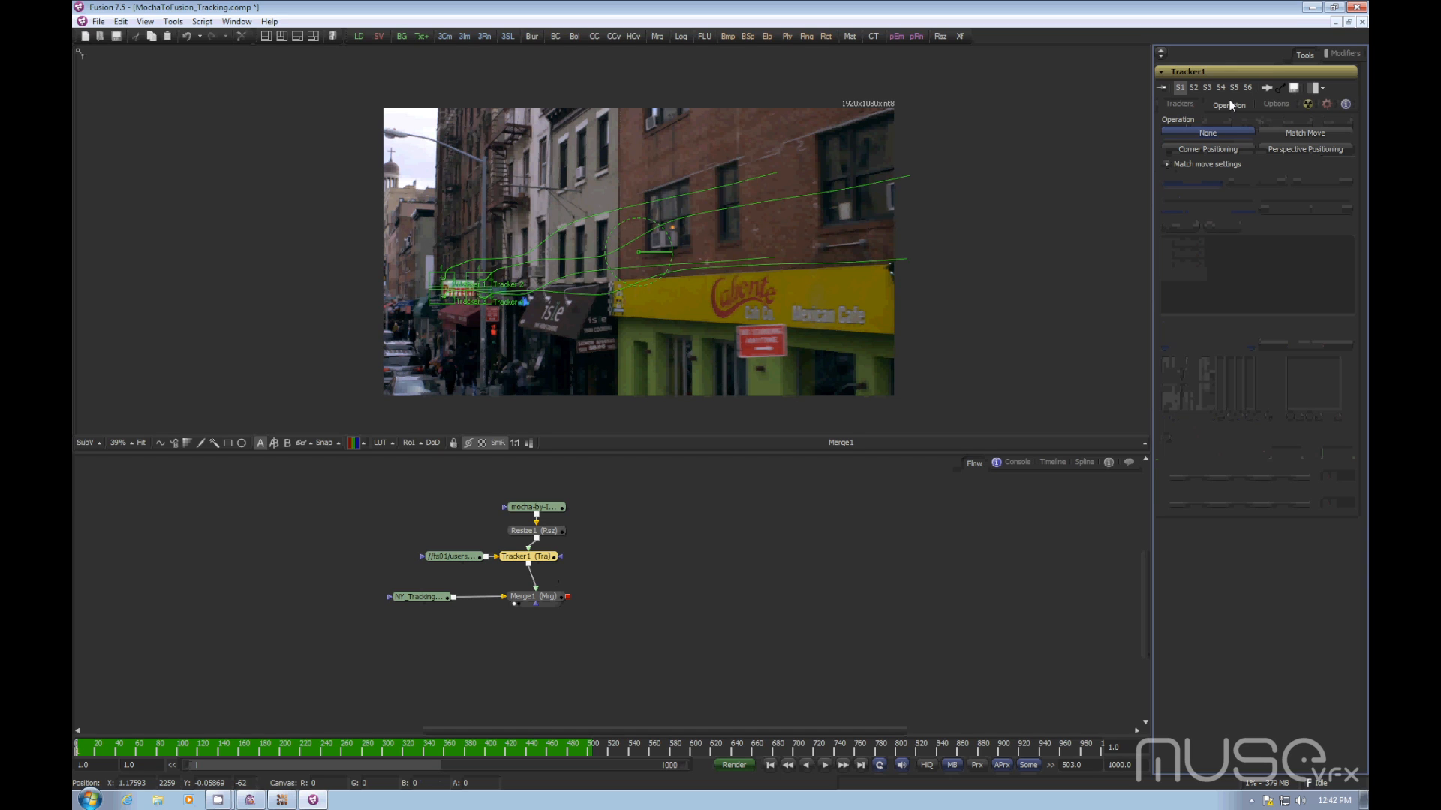
click(1280, 132)
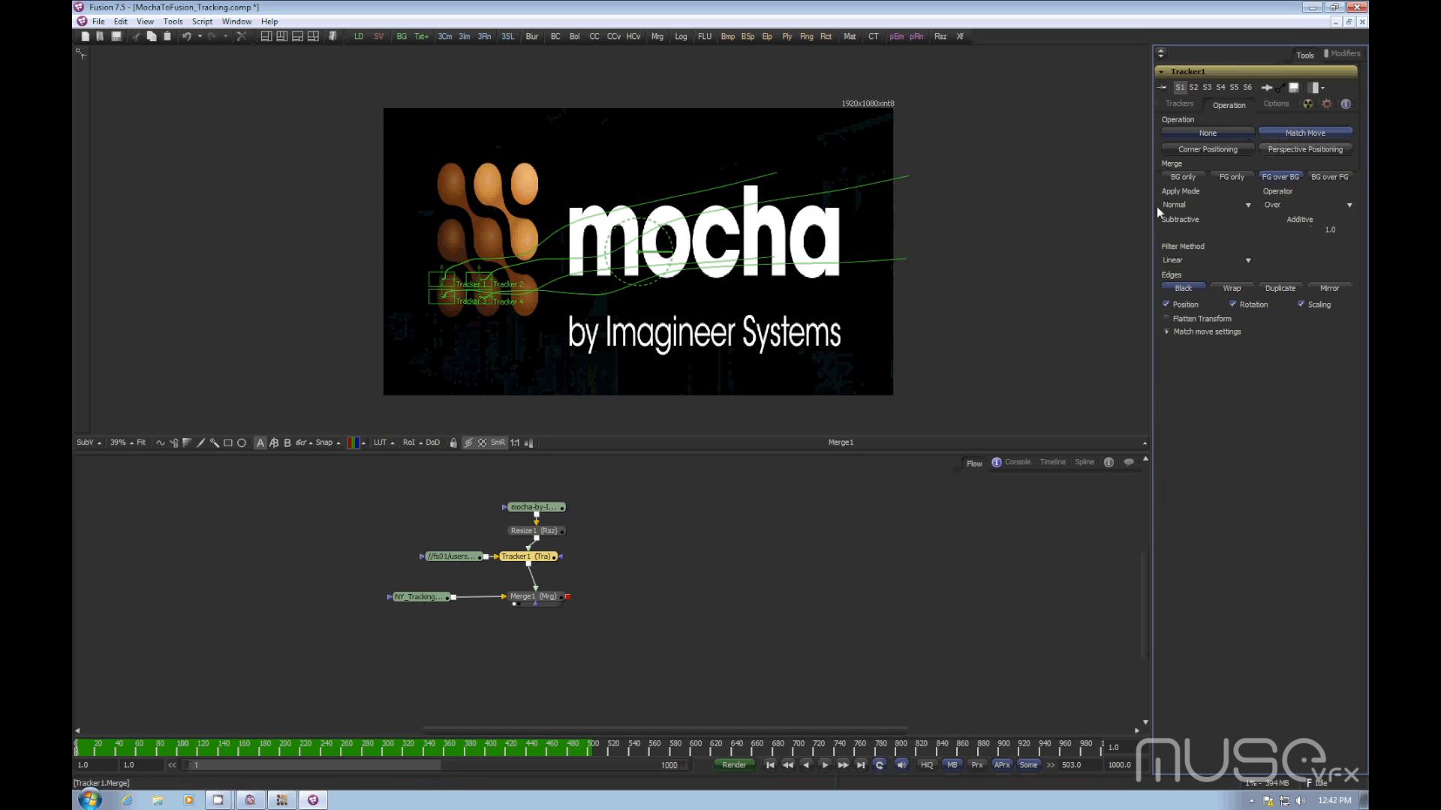
click(1231, 177)
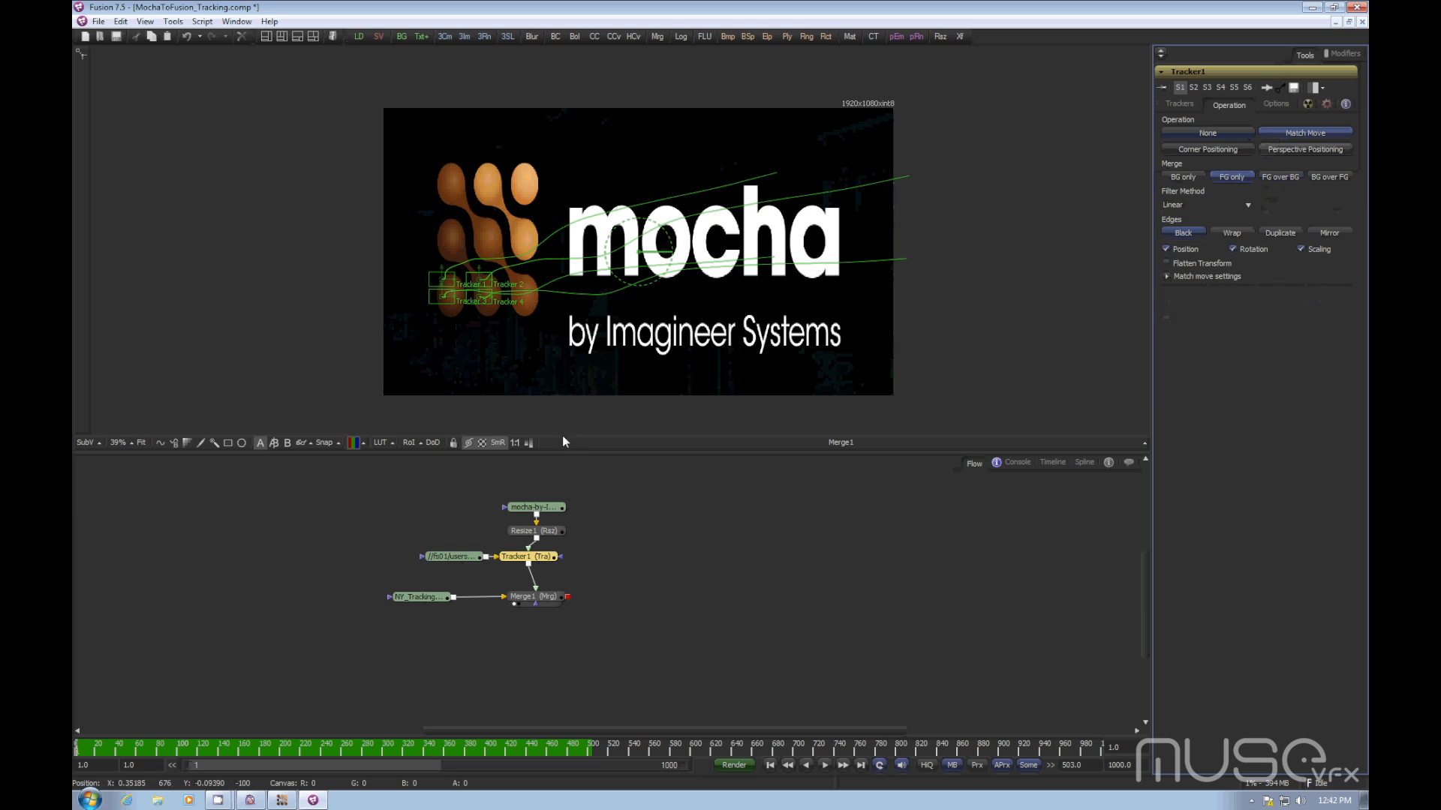
- Move the logo loader and Resize1 up in the flow and insert a Transform node between Resize1 and Tracker1
drag(488, 509, 550, 556)
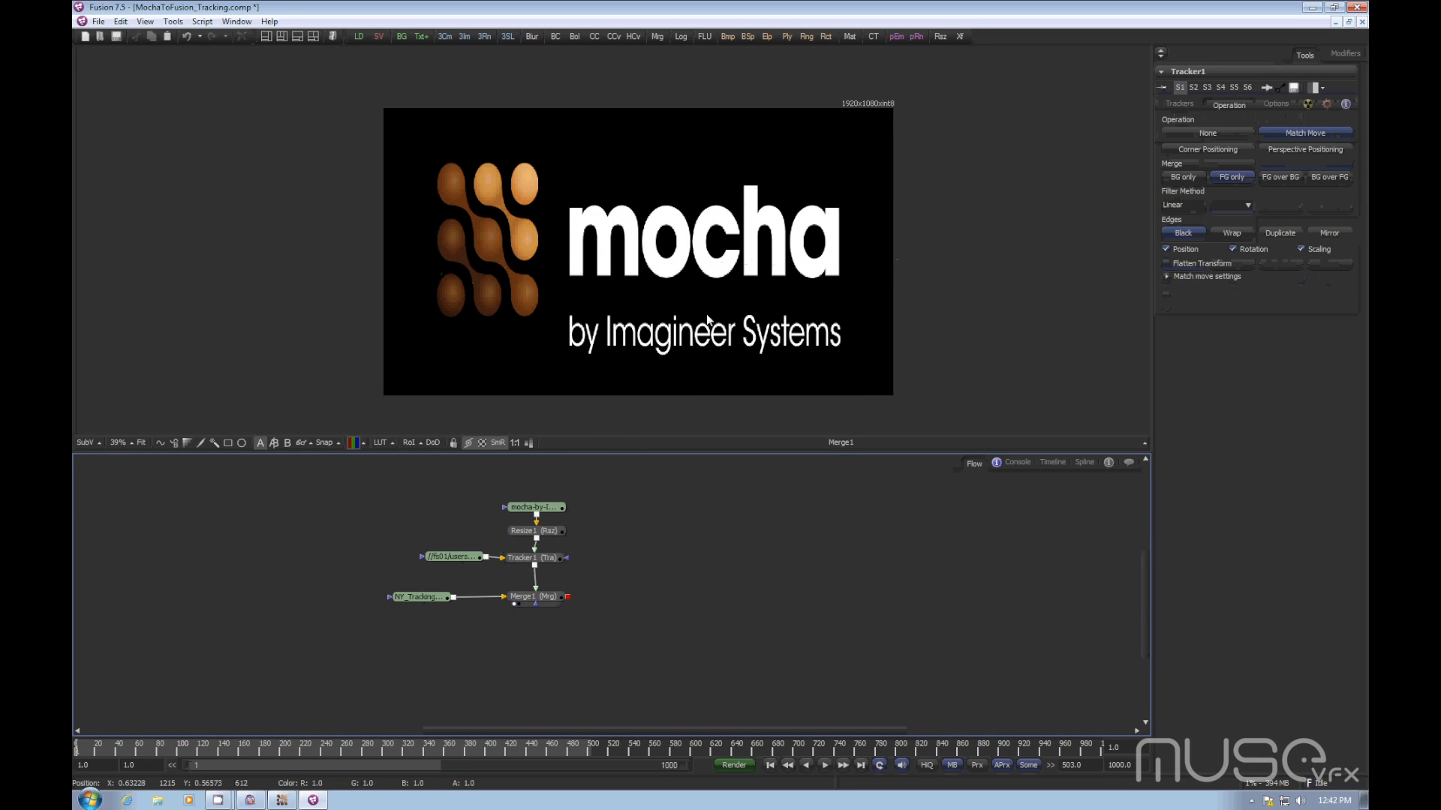
drag(605, 491, 552, 495)
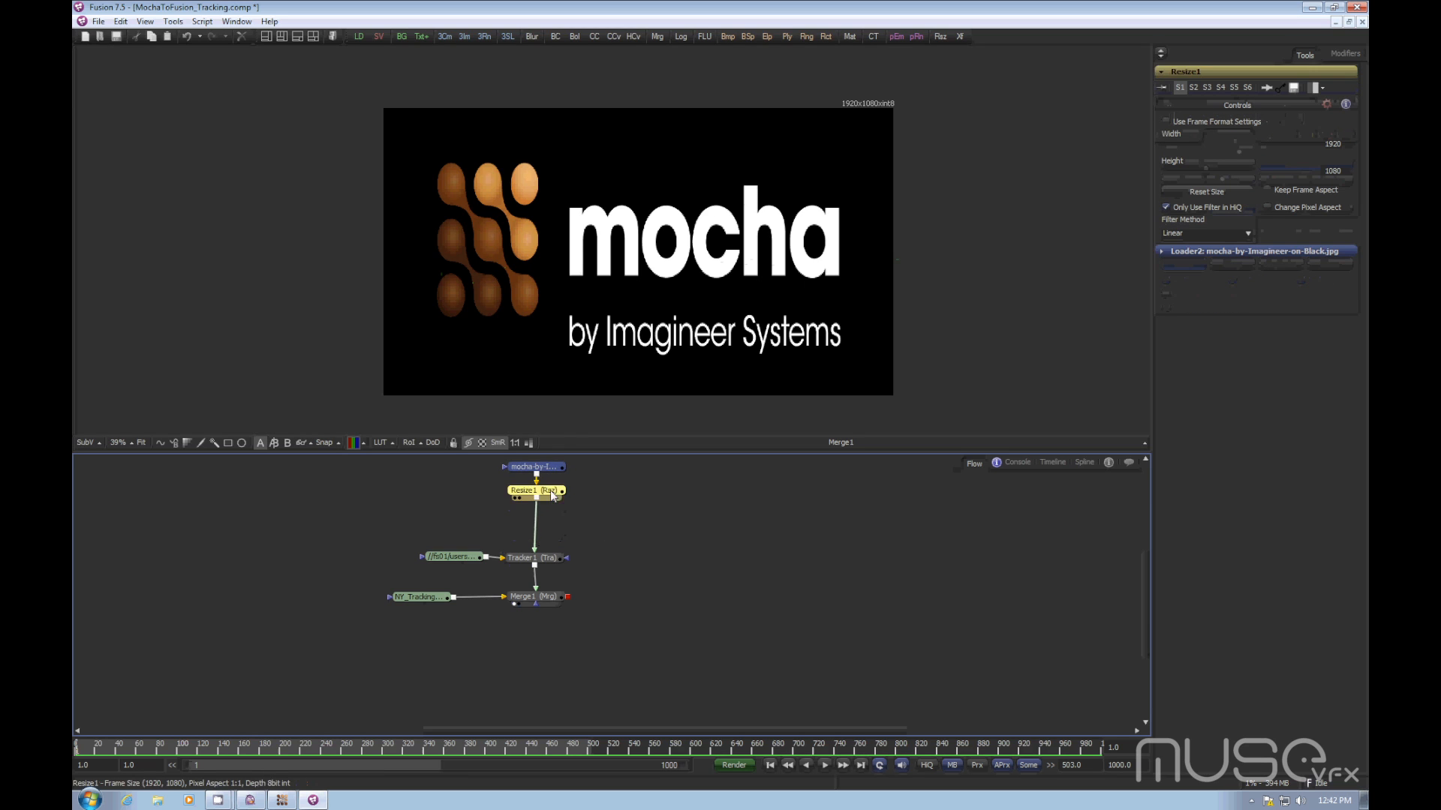
click(616, 506)
key(ctrl+space)
text(tra)
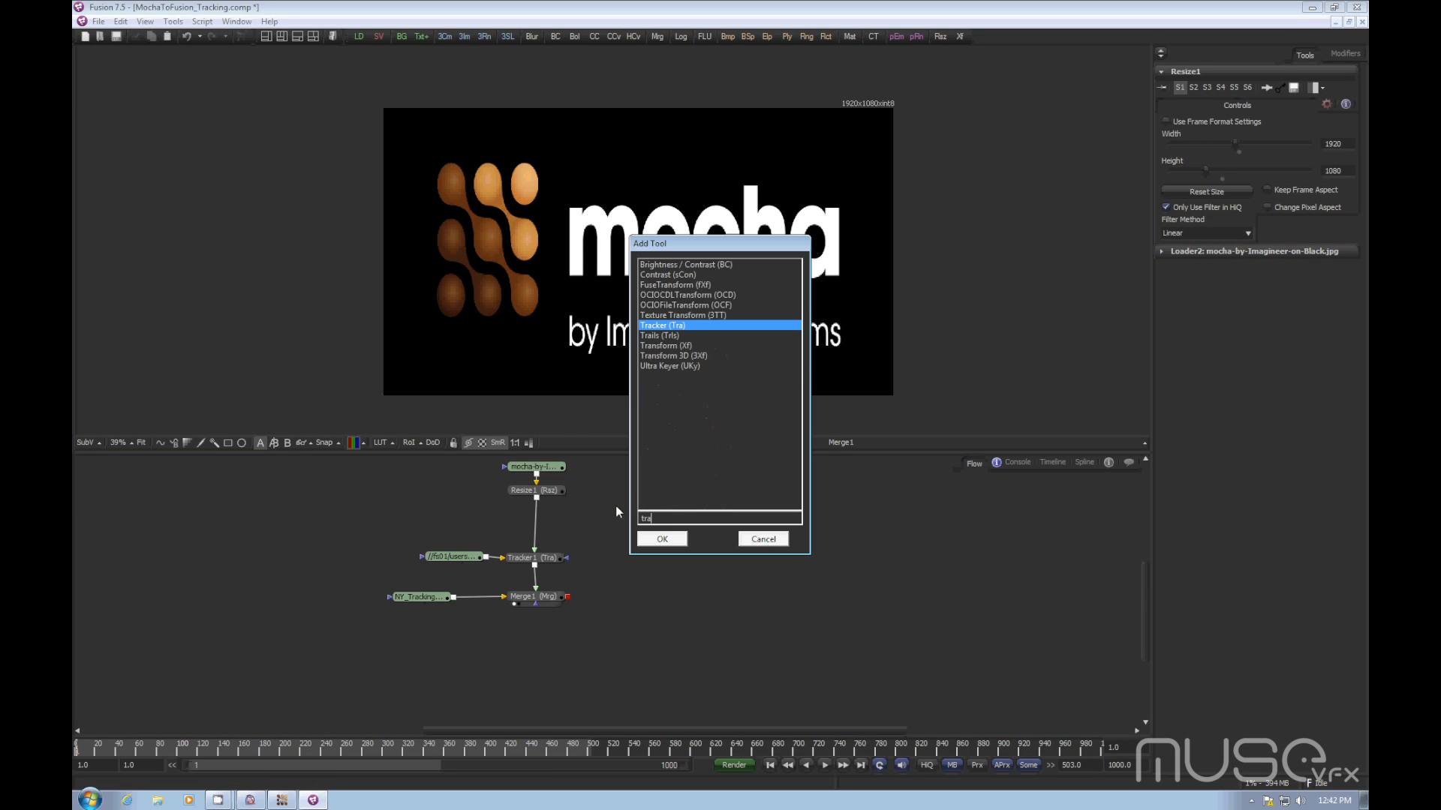
key(Down)
key(Down)
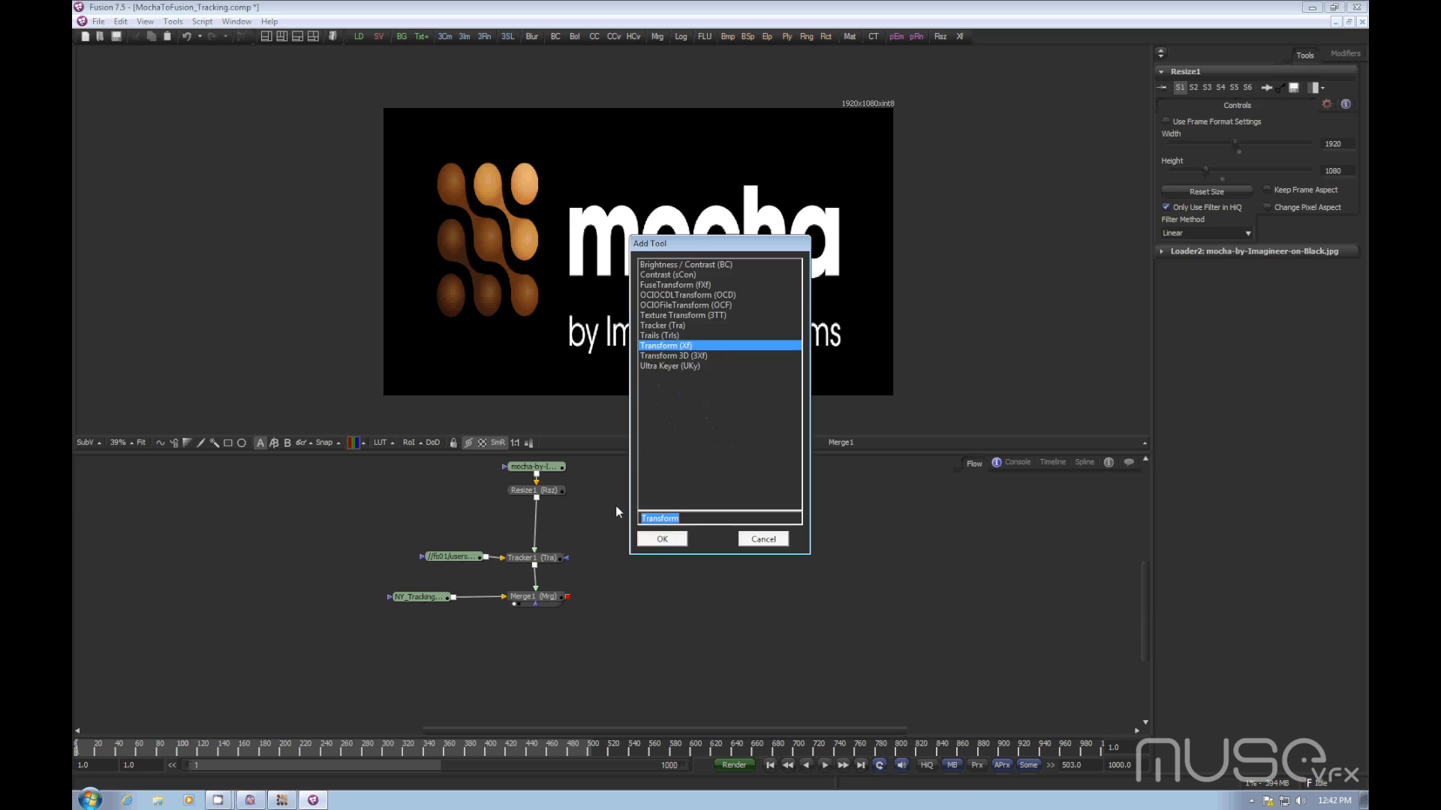
key(Return)
drag(616, 505, 534, 520)
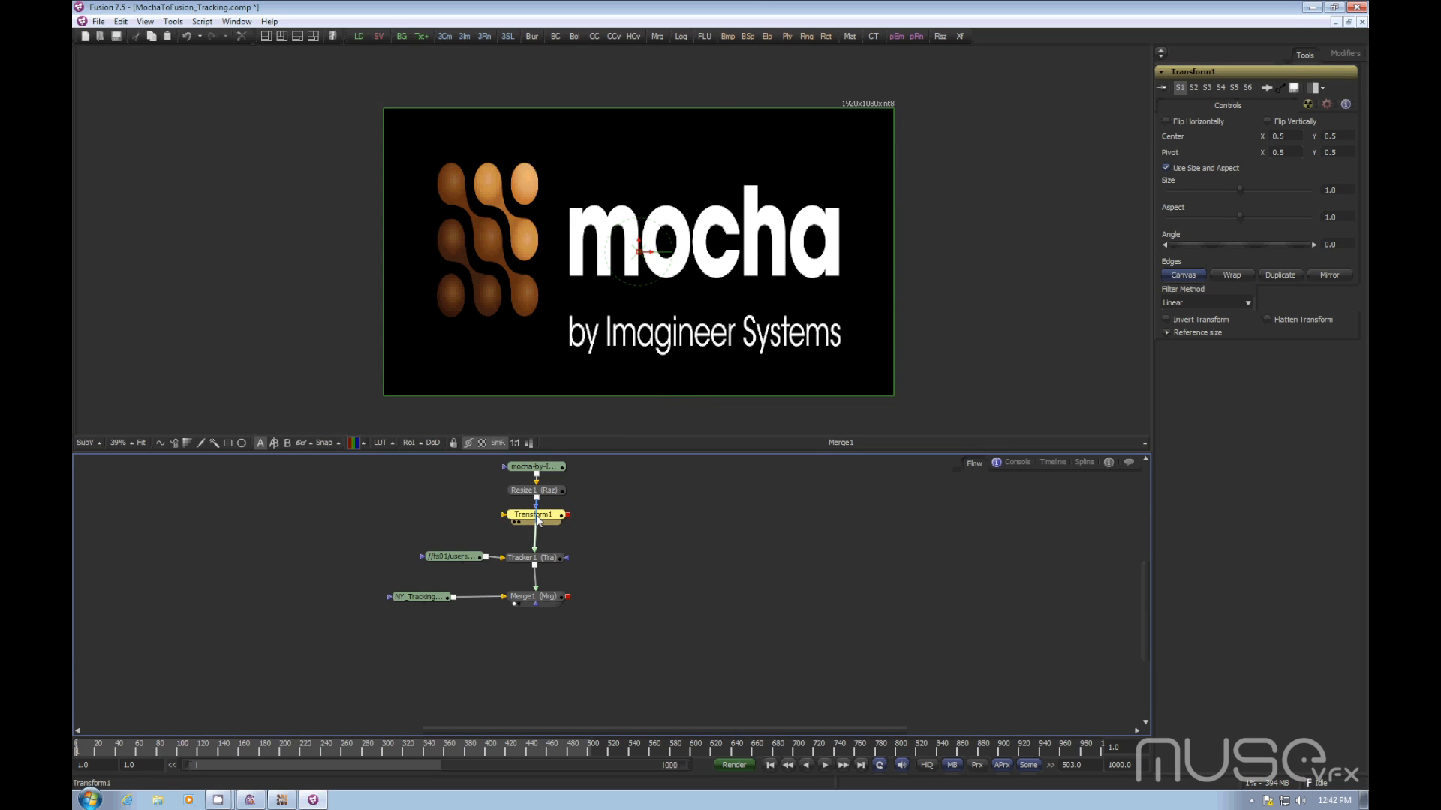
- Scale the logo to about 0.124 in Transform1 and place its center at about X 0.173, Y 0.385 over the pizzeria sign
drag(1240, 190, 1196, 202)
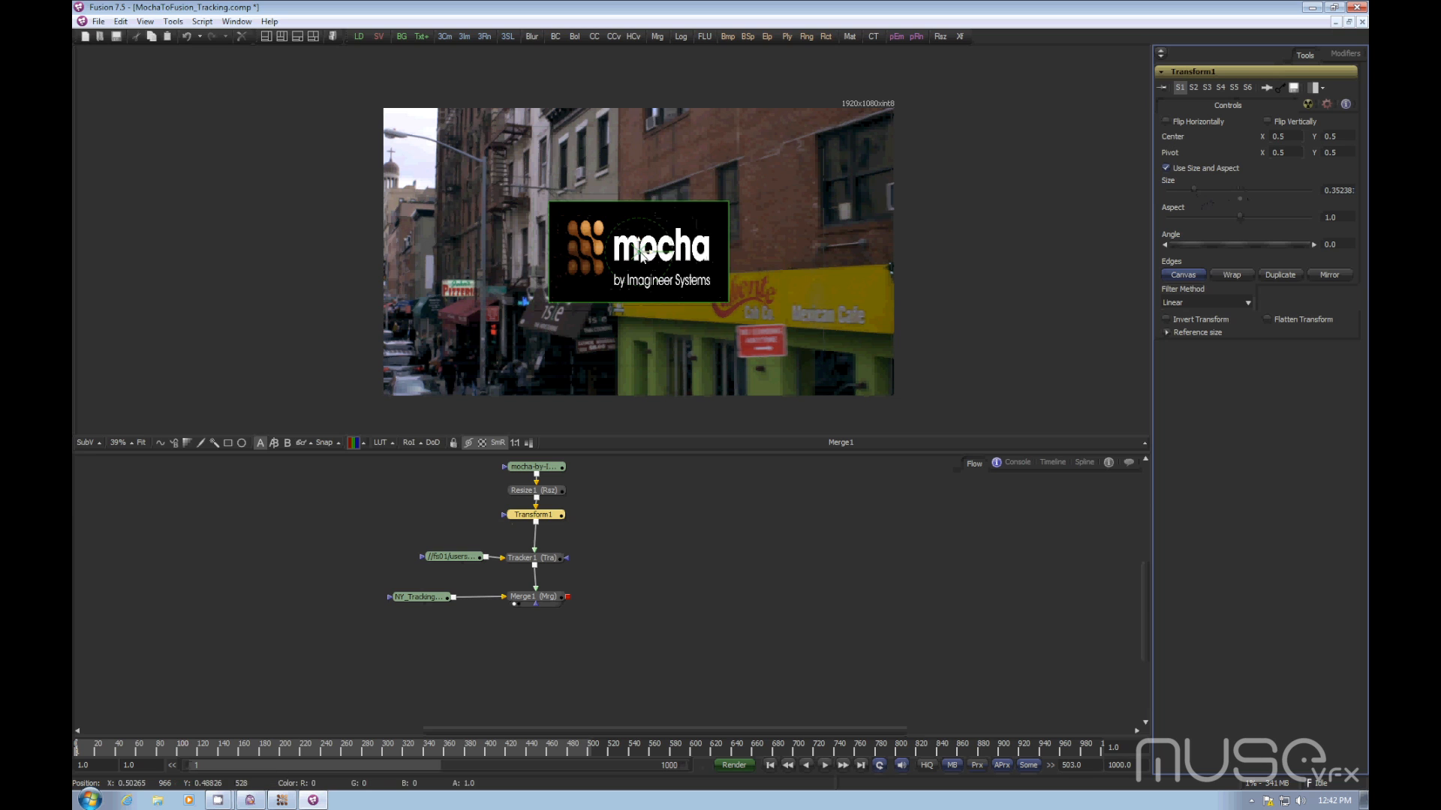
drag(639, 252, 474, 287)
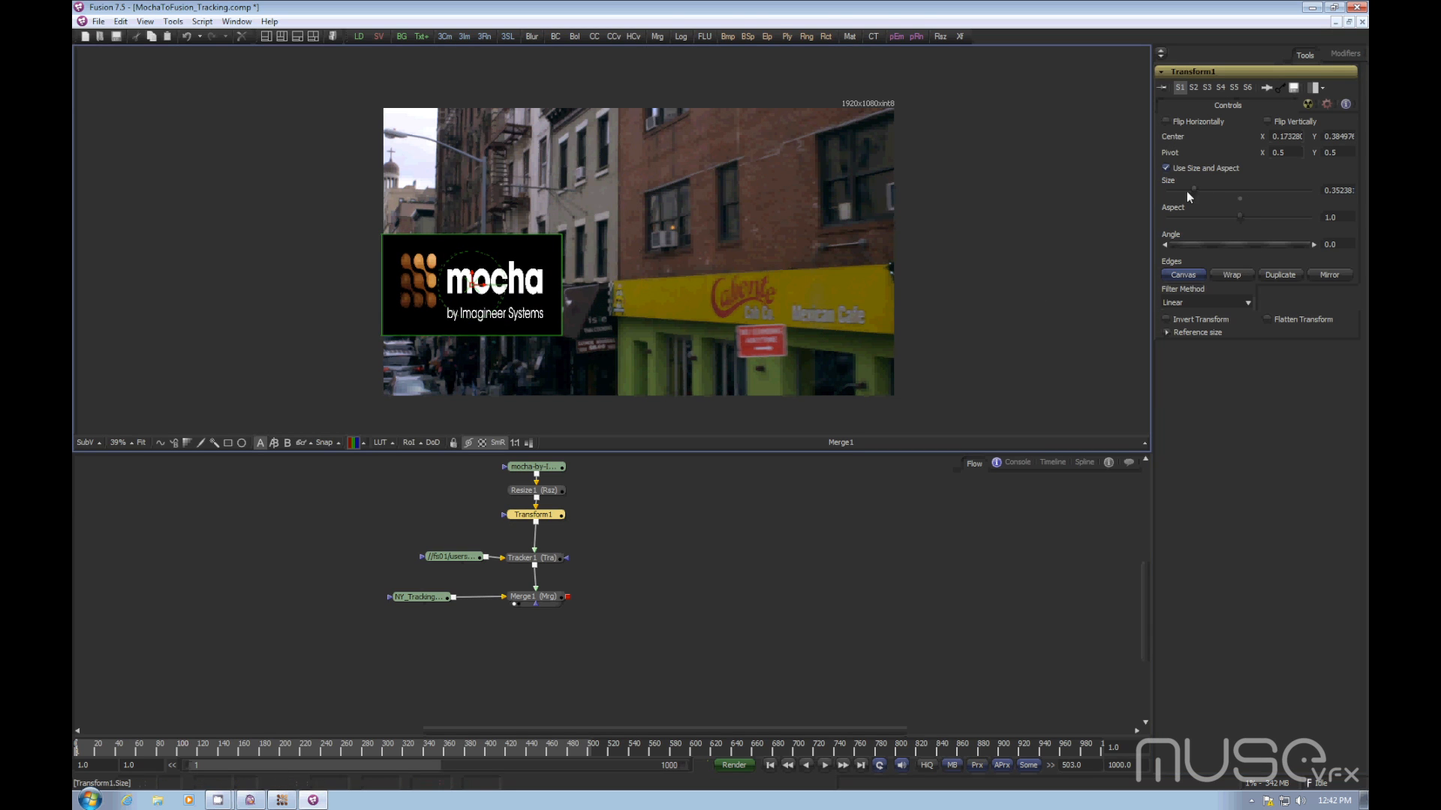
drag(1191, 190, 1176, 197)
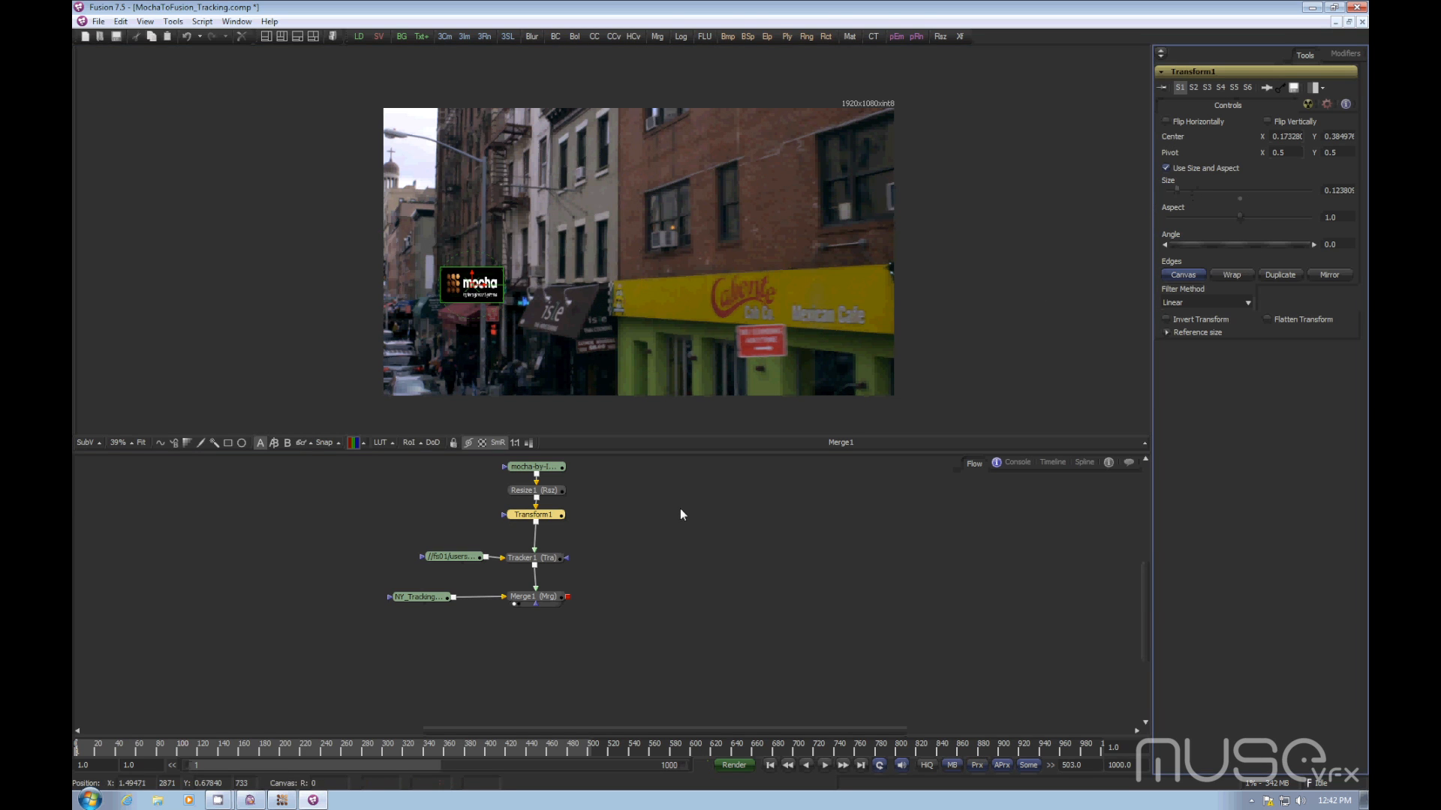
- Play back part of the footage to check how the match-moved logo follows the pizzeria sign, and stop the playback
click(692, 576)
click(534, 557)
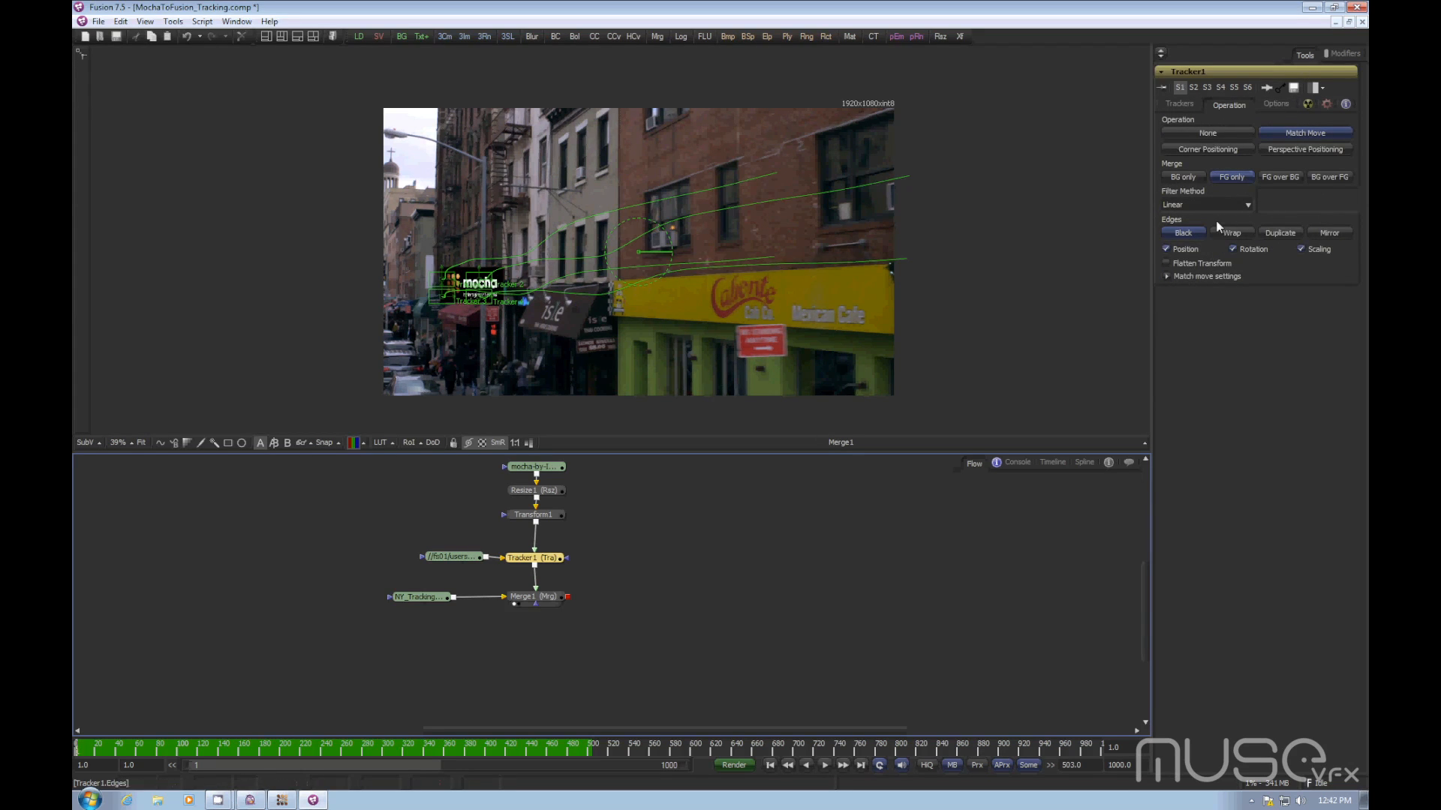
click(766, 575)
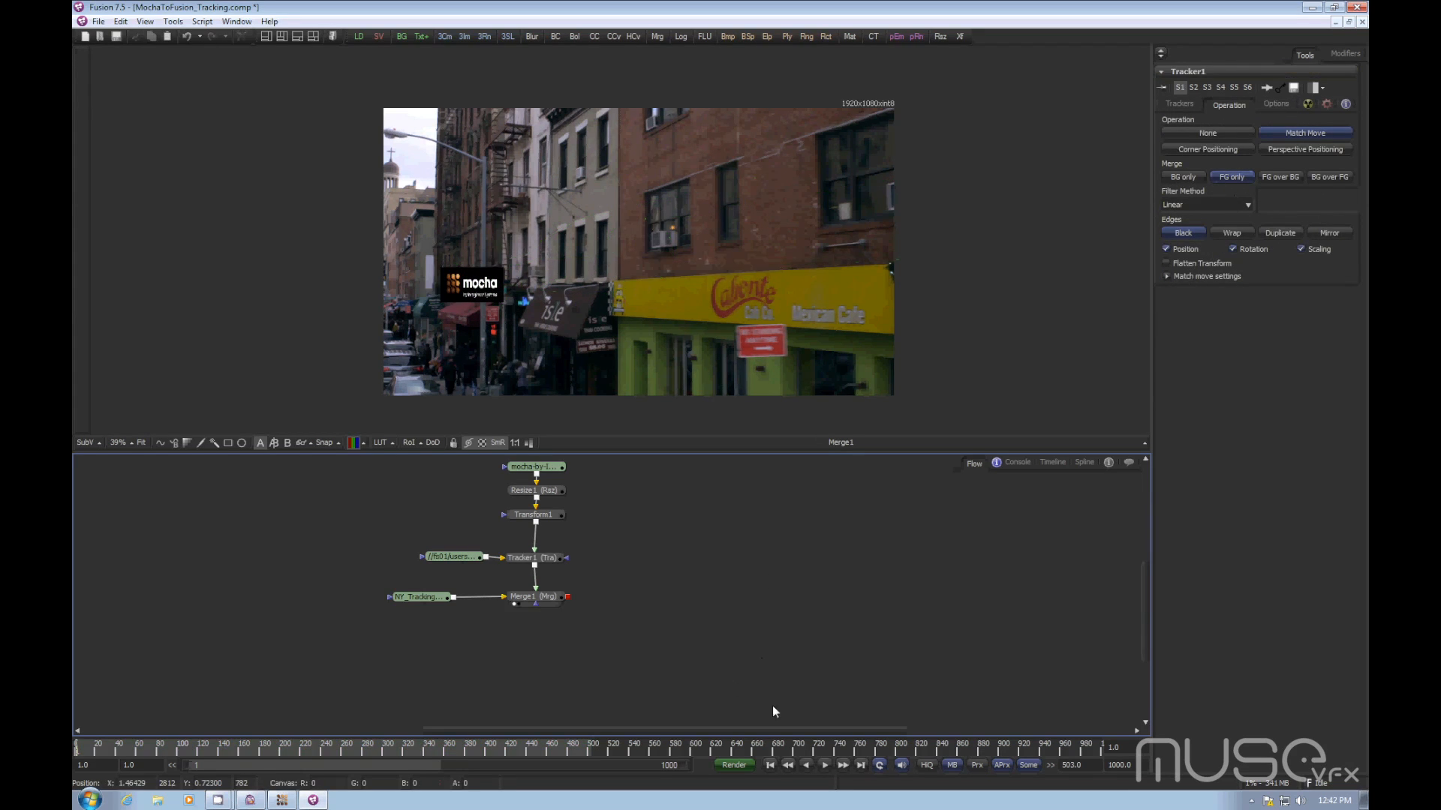
click(842, 764)
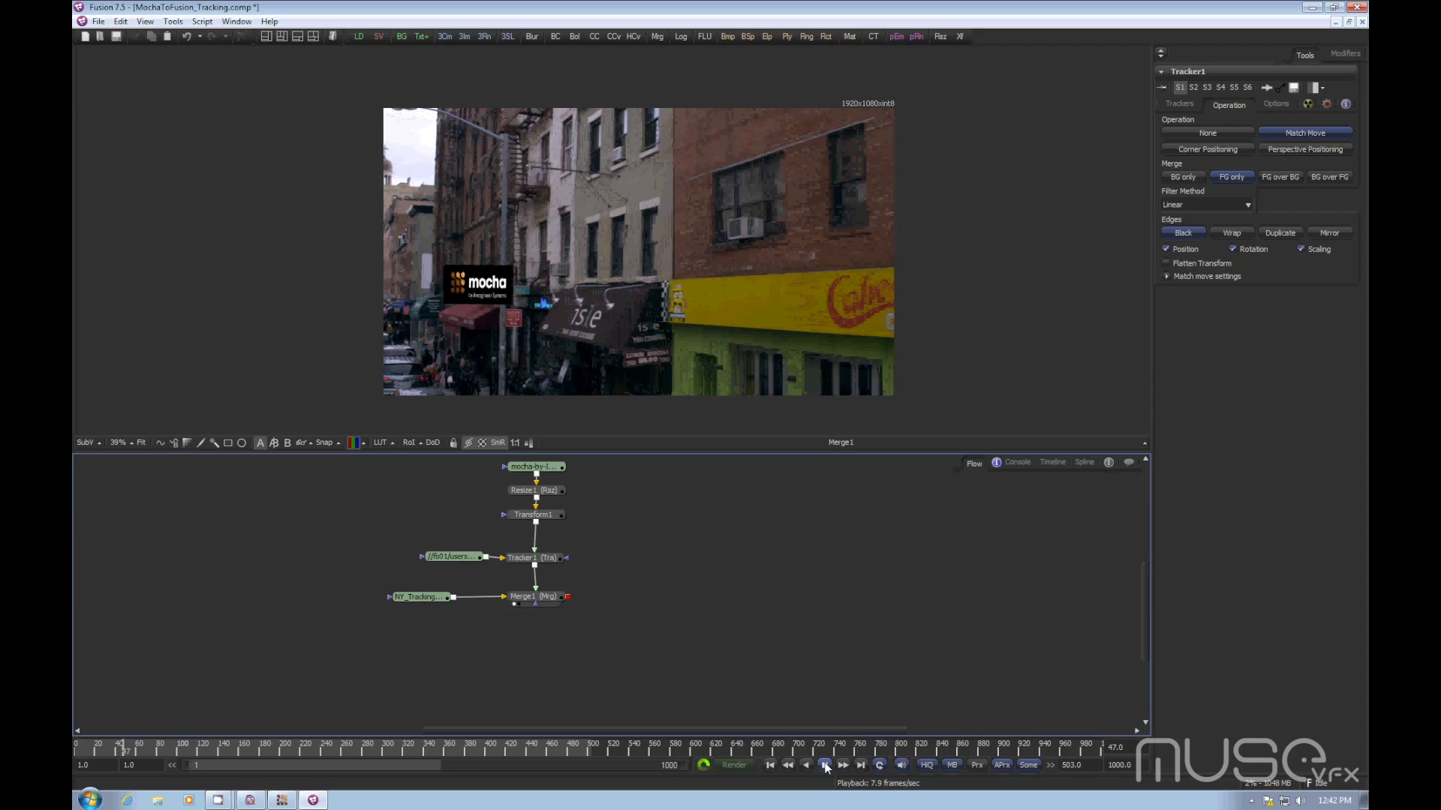
click(826, 764)
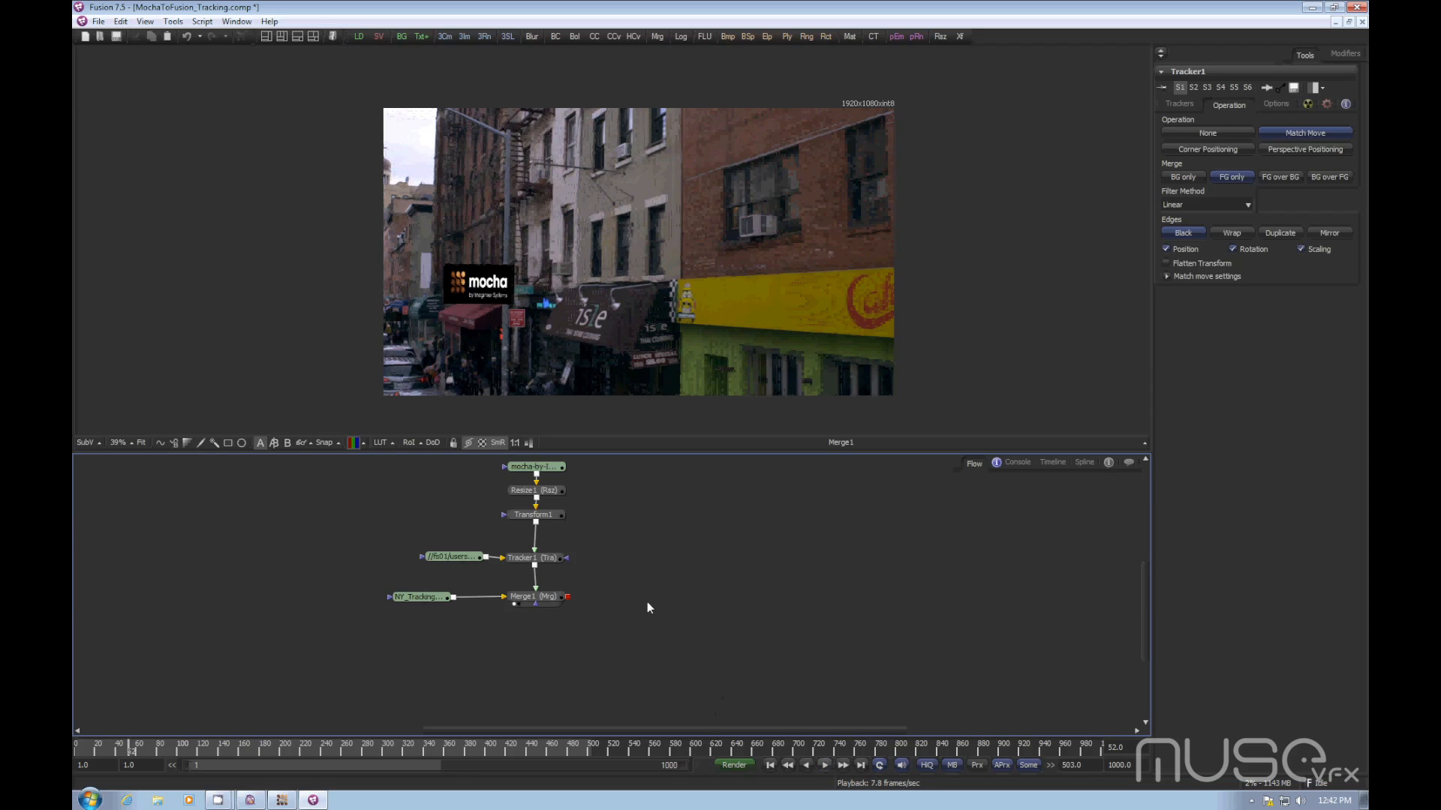
- Change Tracker1's operation to Corner Positioning and delete the Transform1 node
click(529, 558)
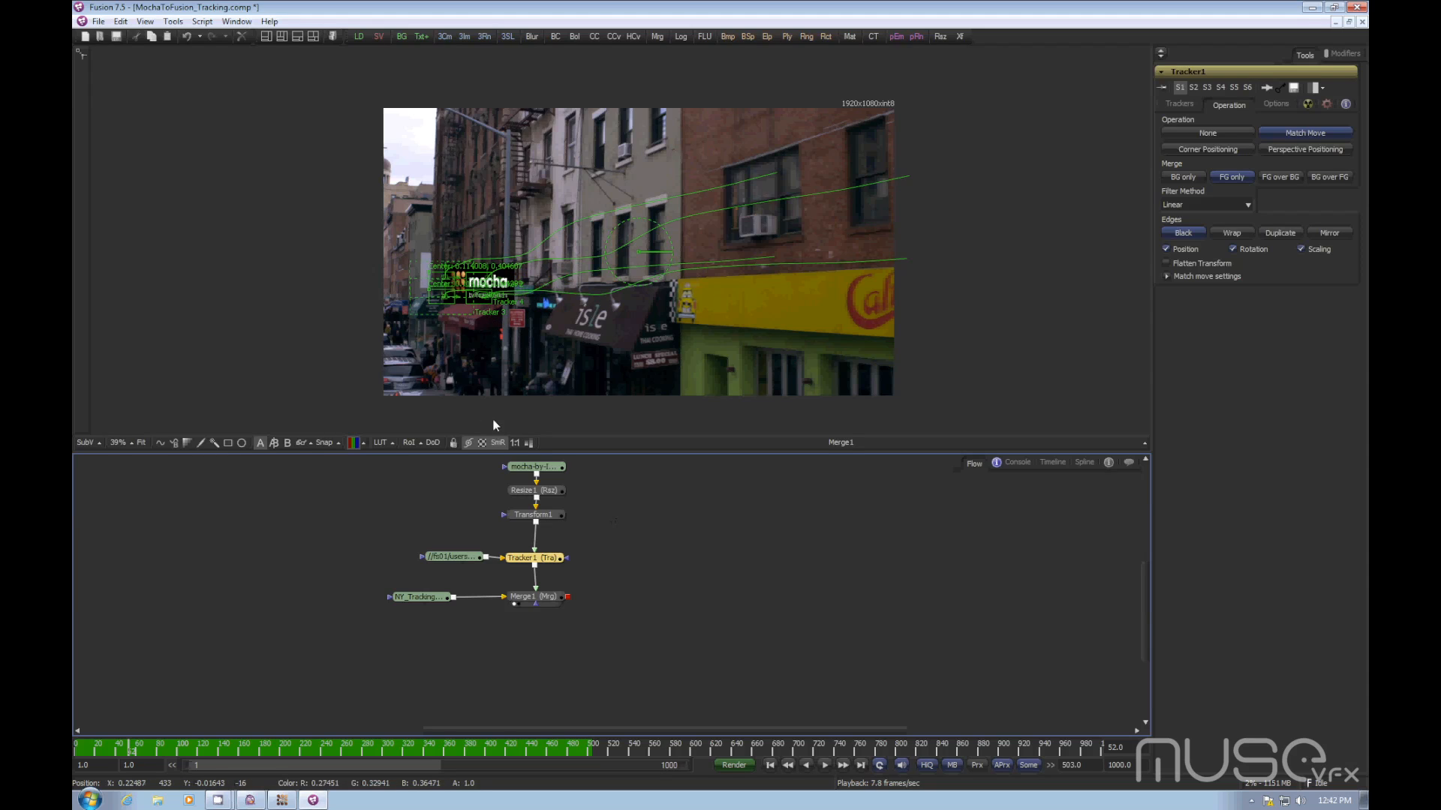
click(1227, 151)
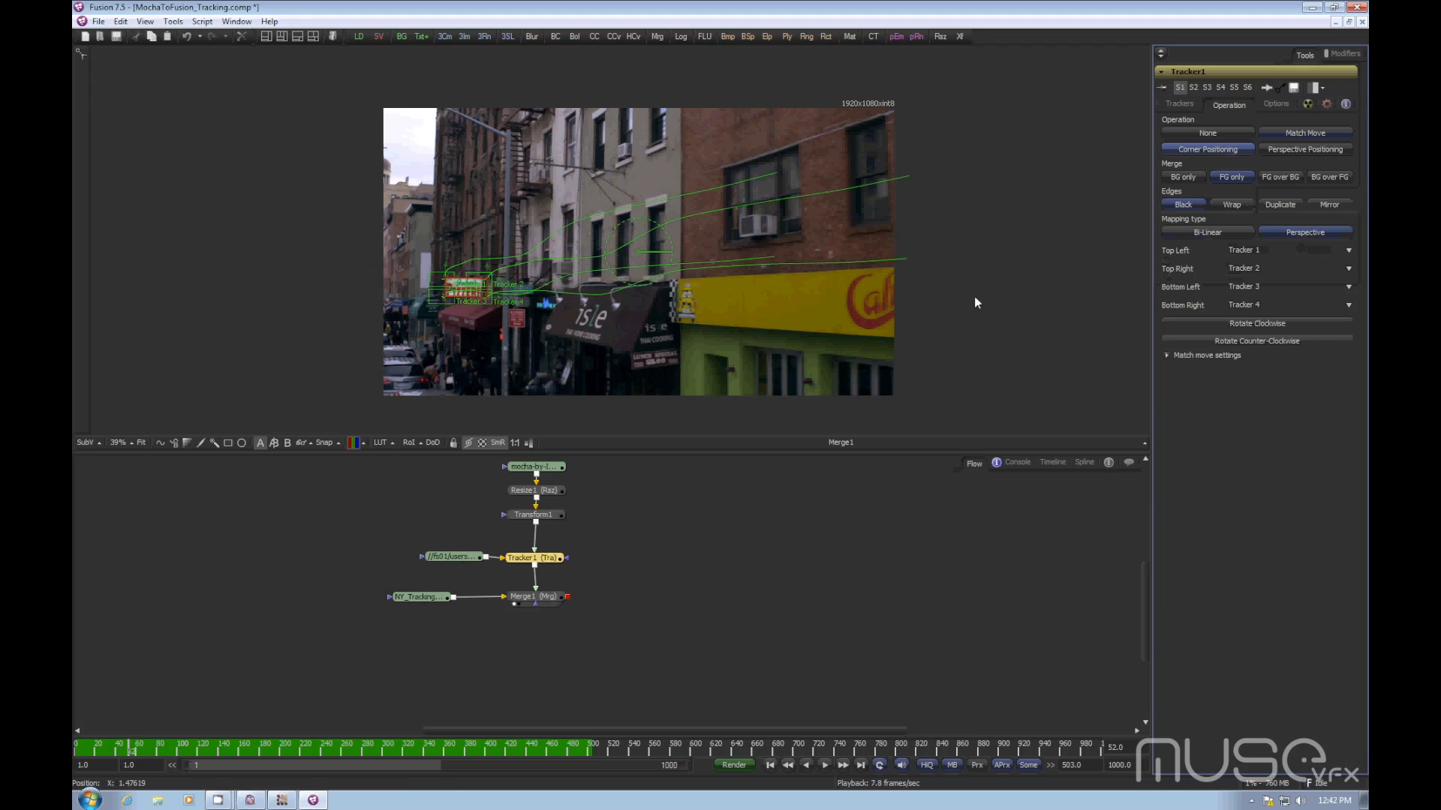
click(565, 514)
key(Delete)
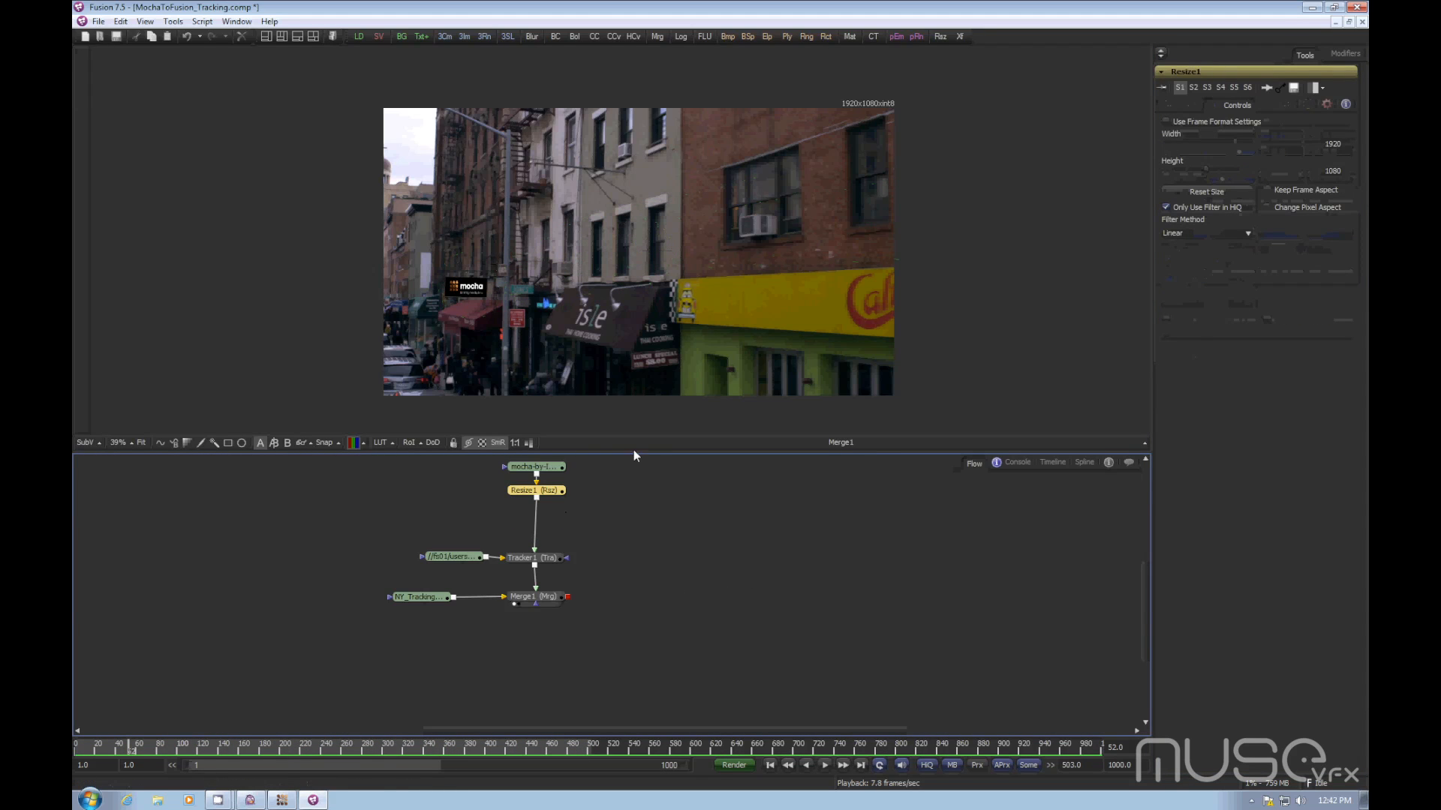
- Inspect the corner-positioned logo up close and play the footage to check that it sticks to the sign
scroll(564, 288, up, 5)
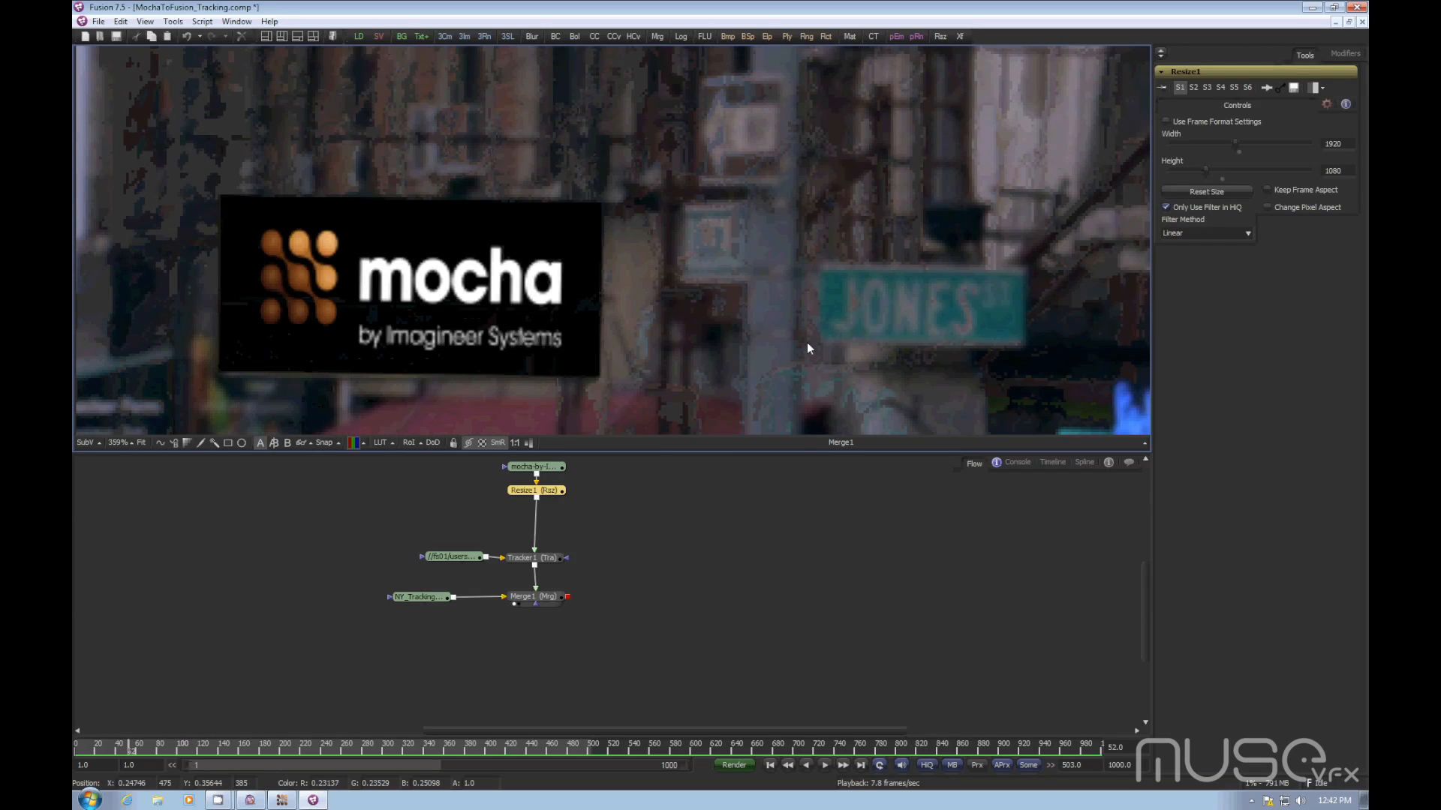
scroll(625, 380, down, 3)
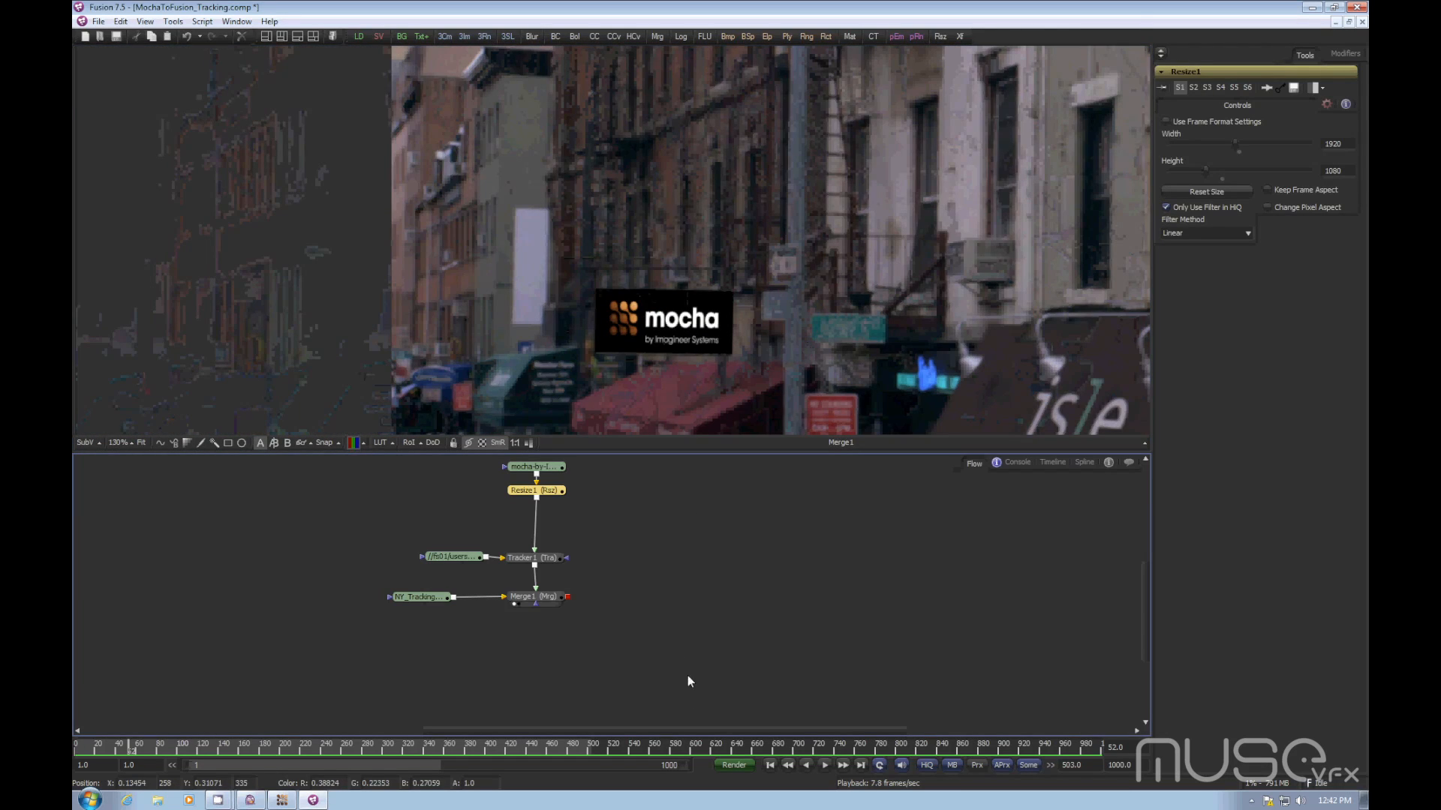
click(825, 765)
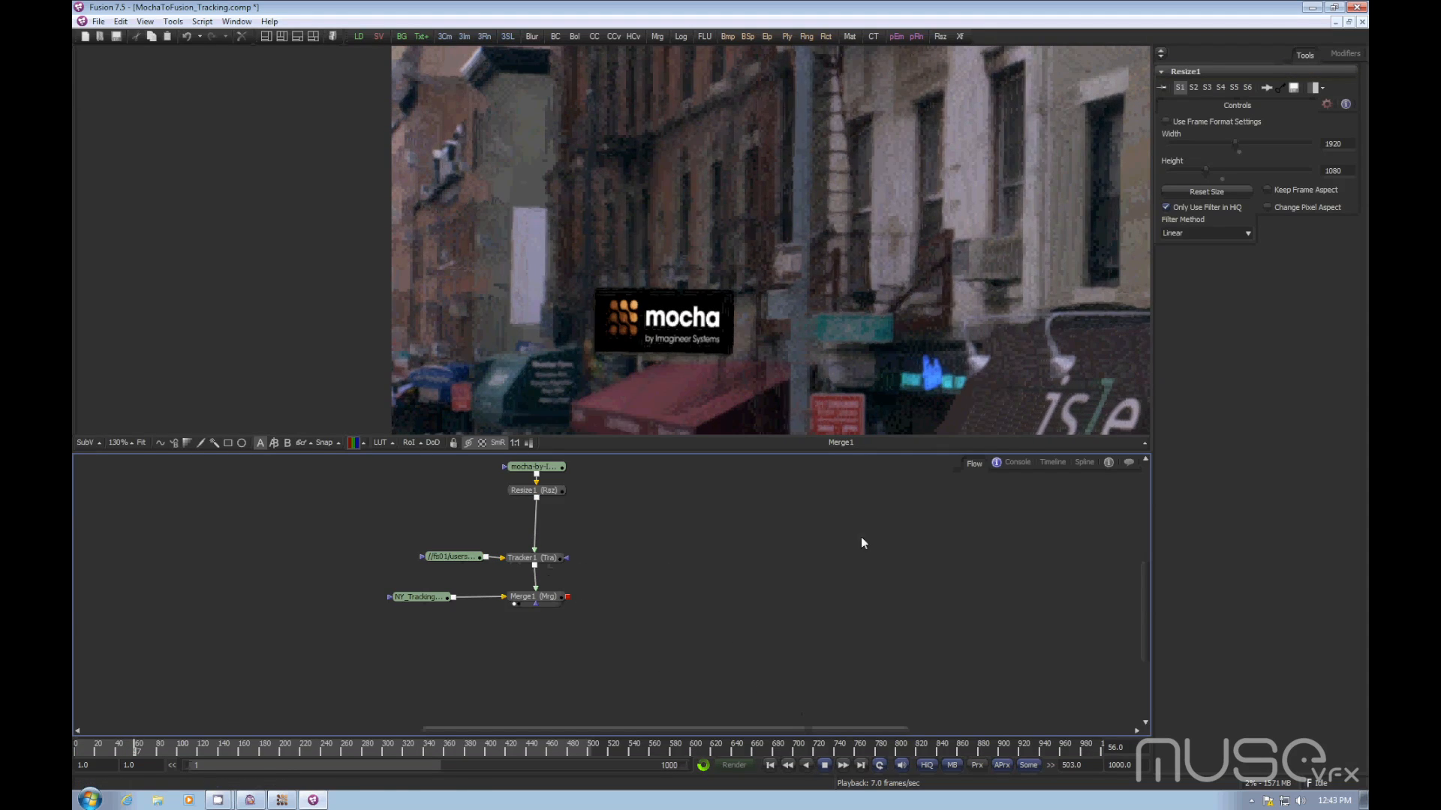
drag(877, 359, 792, 359)
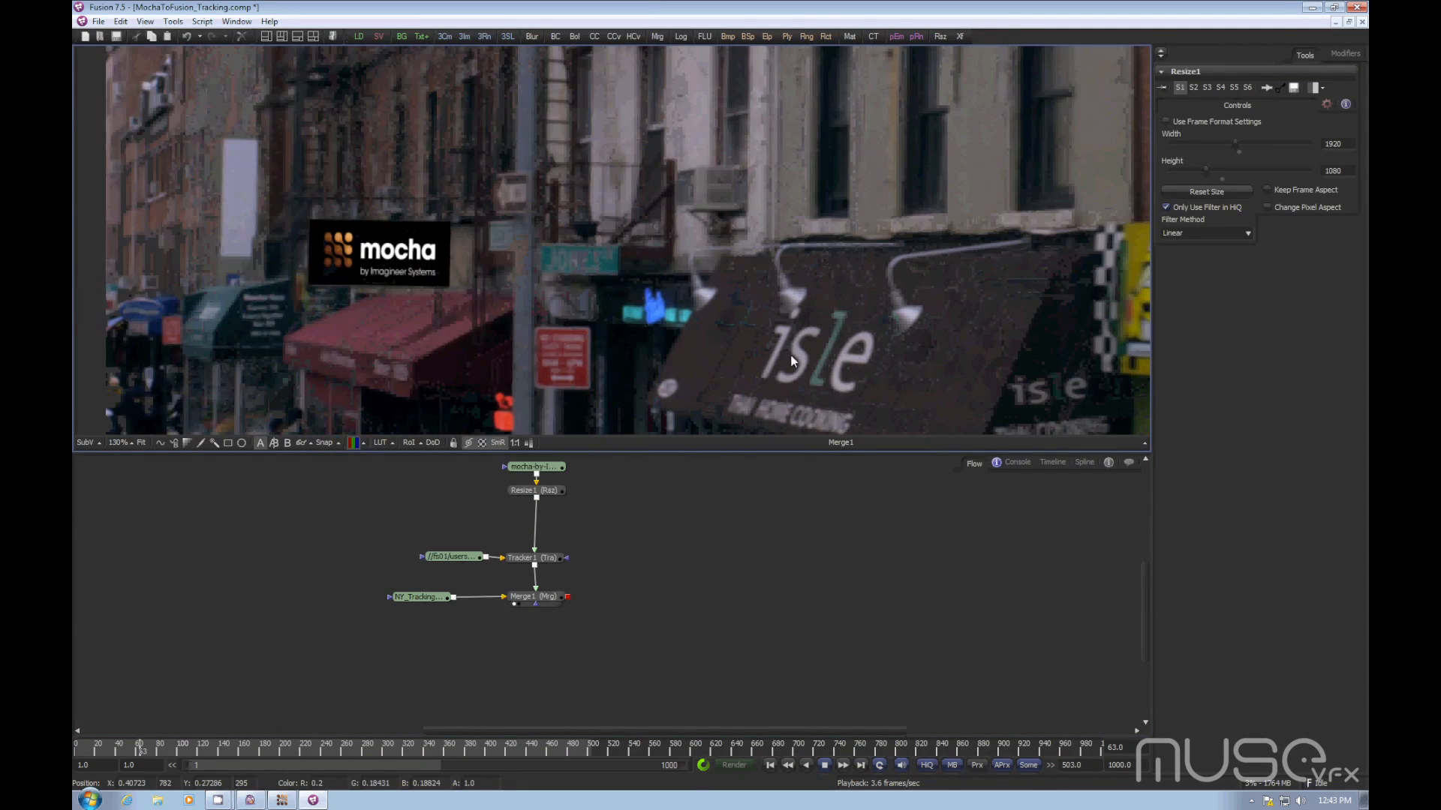
scroll(731, 355, down, 3)
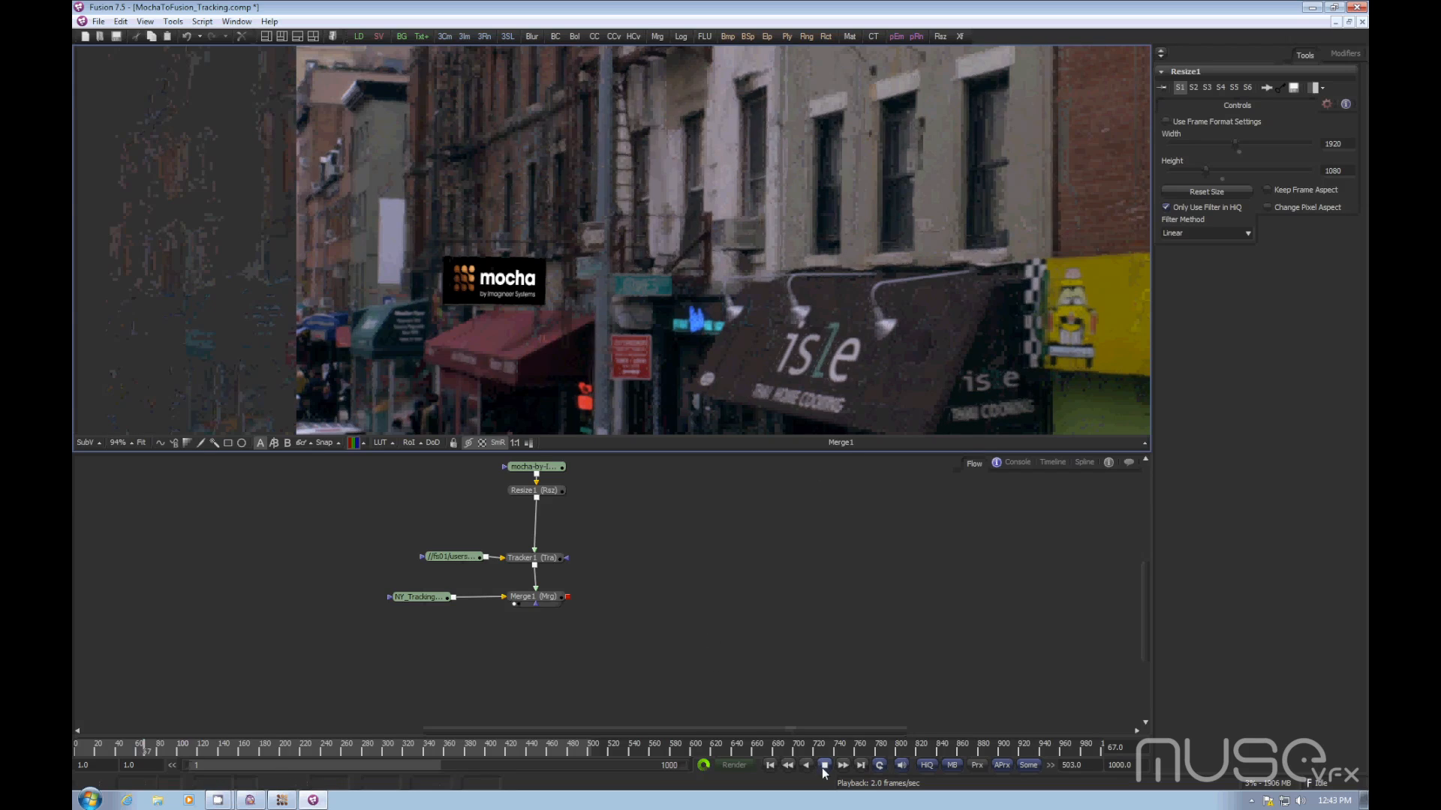
- Switch to mocha Pro, select Layer 3 on the isle awning and scrub to frame 39 to review its track
click(283, 800)
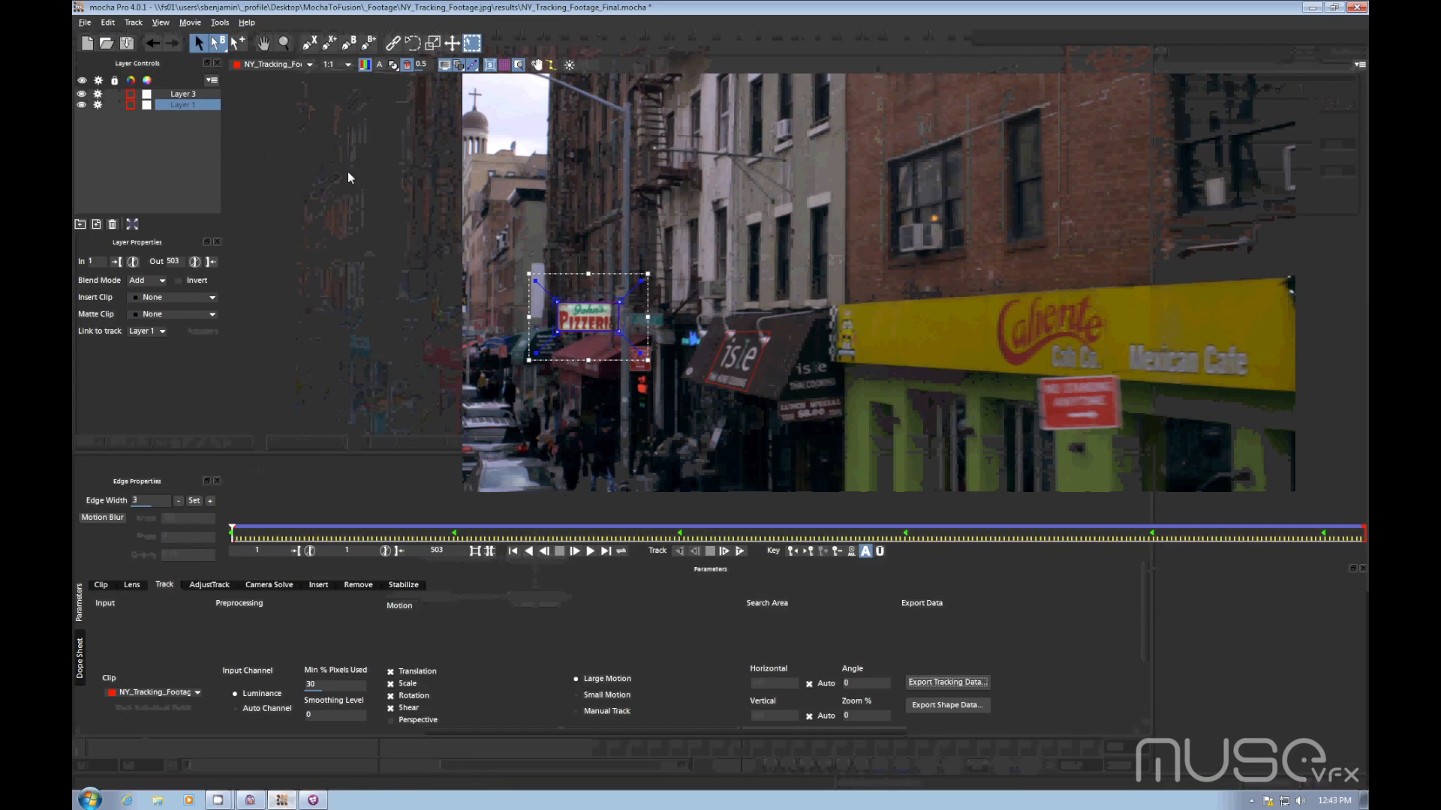
click(184, 95)
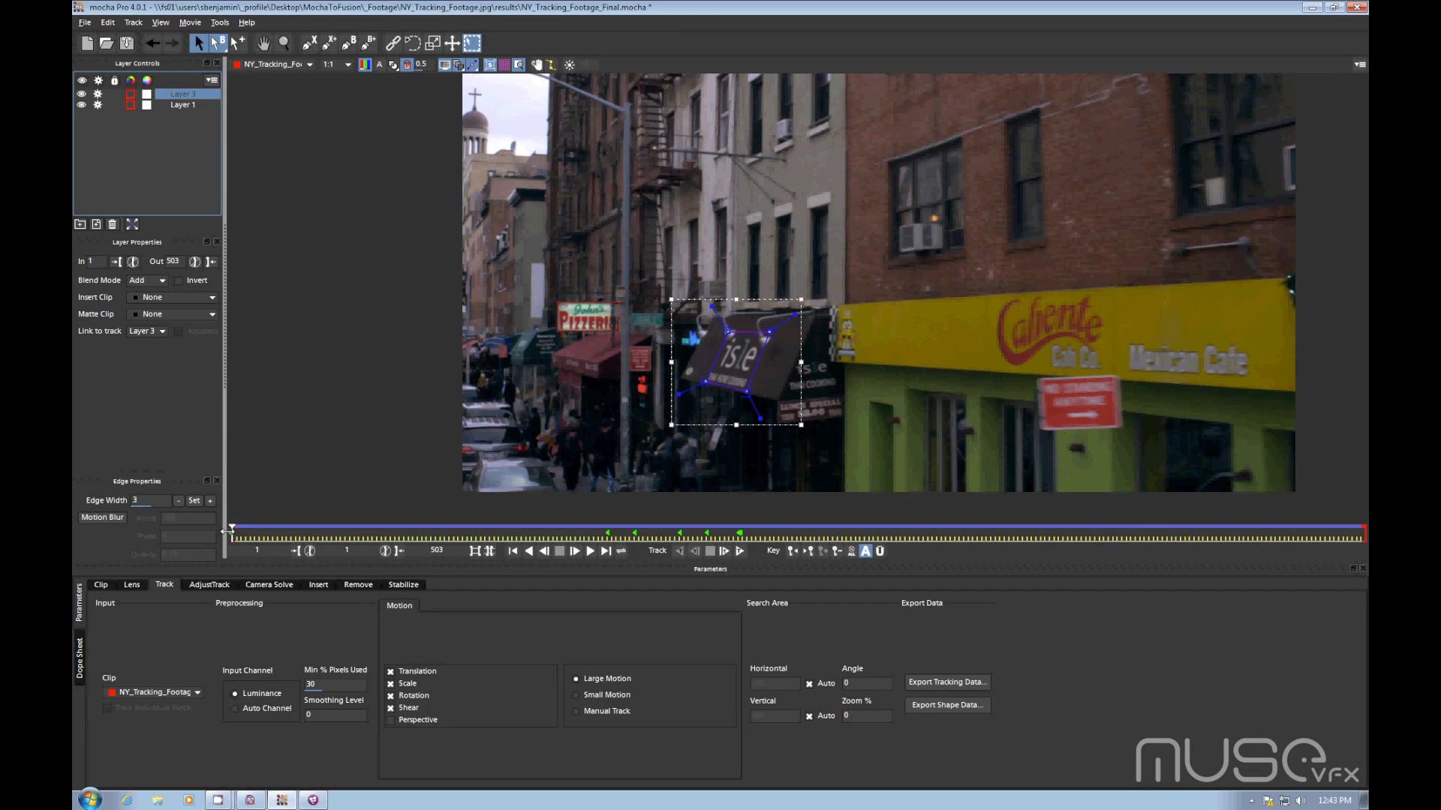
drag(270, 537, 316, 550)
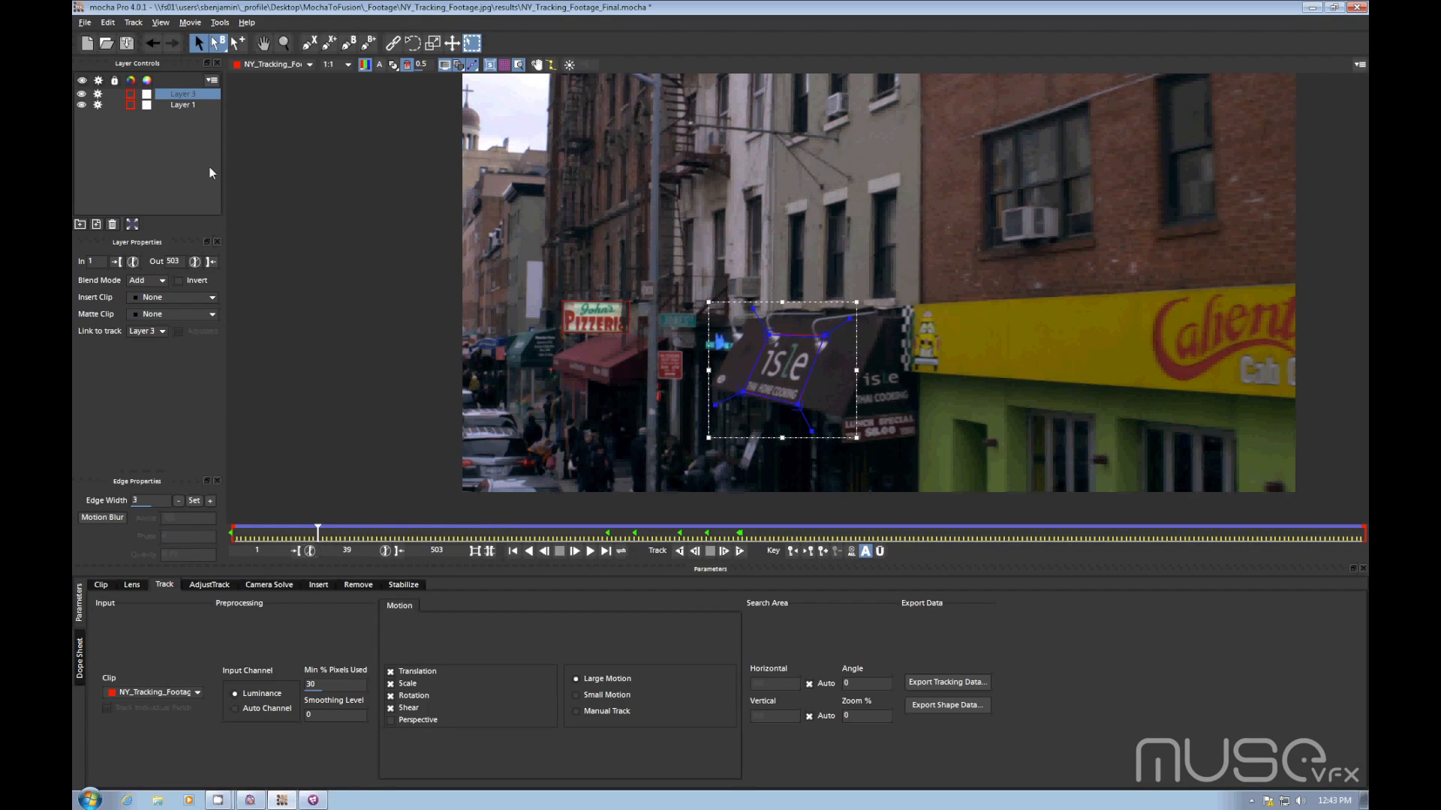
click(193, 95)
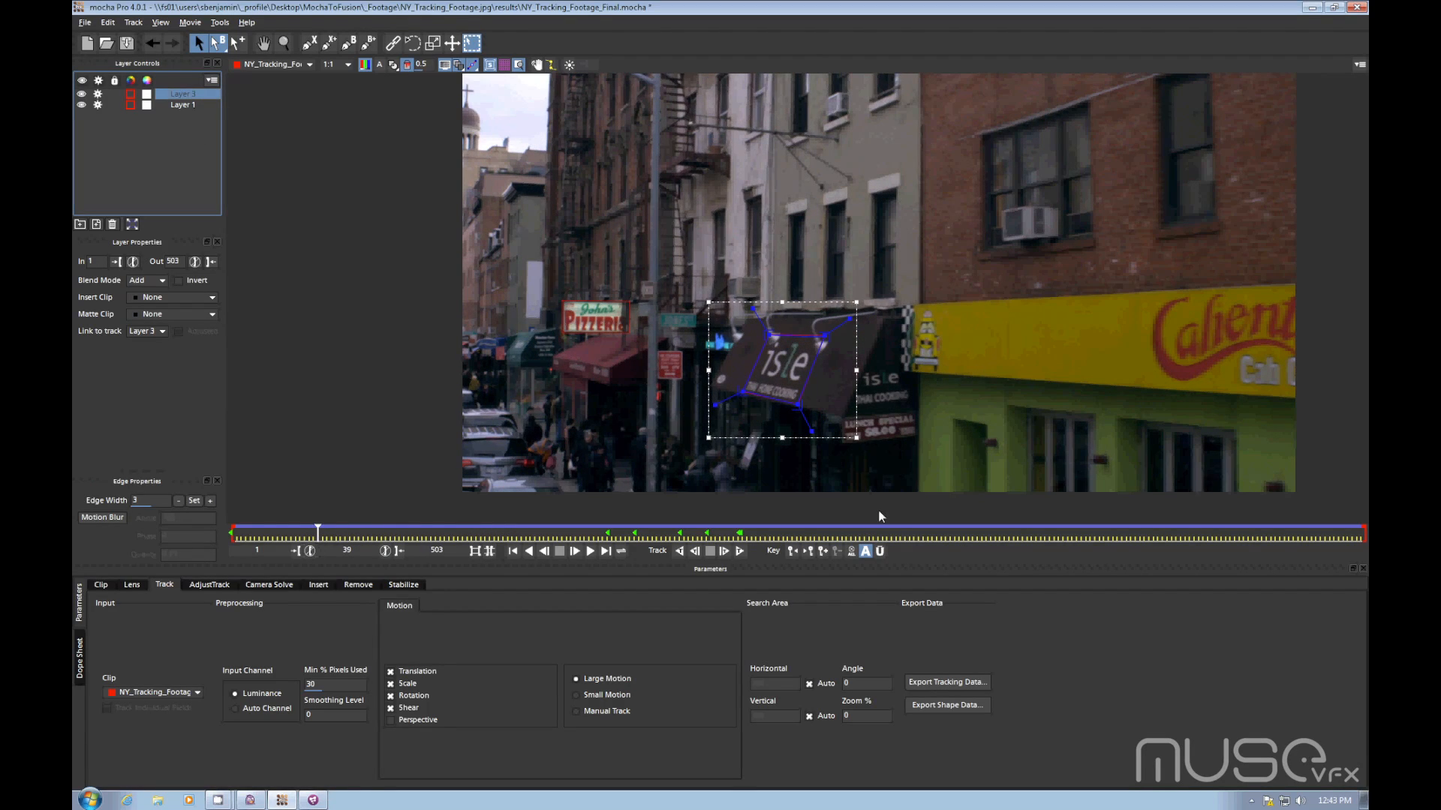
- Export Layer 3's tracking data to the clipboard in the Digital Fusion COMP Data (*.comp) format
click(947, 682)
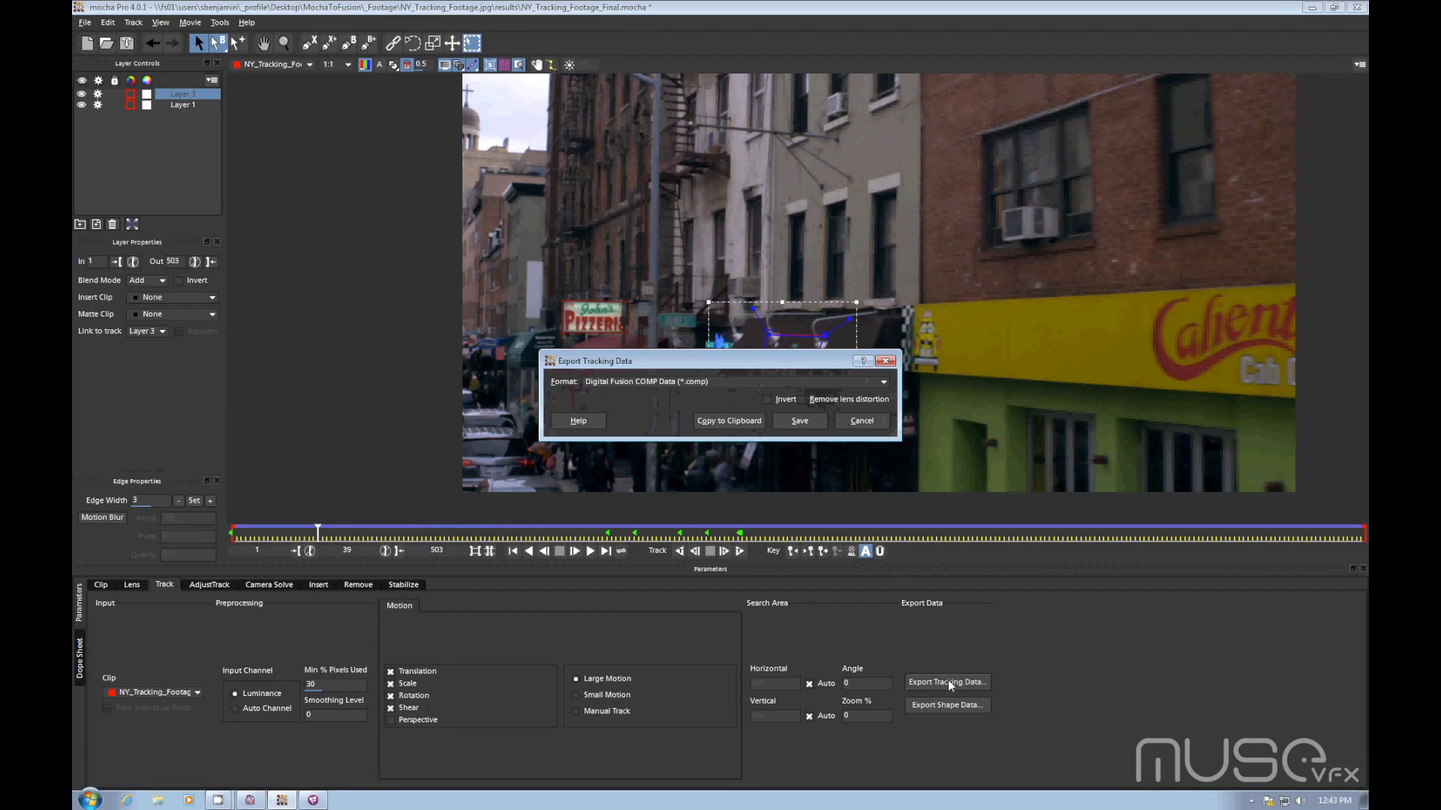
click(707, 422)
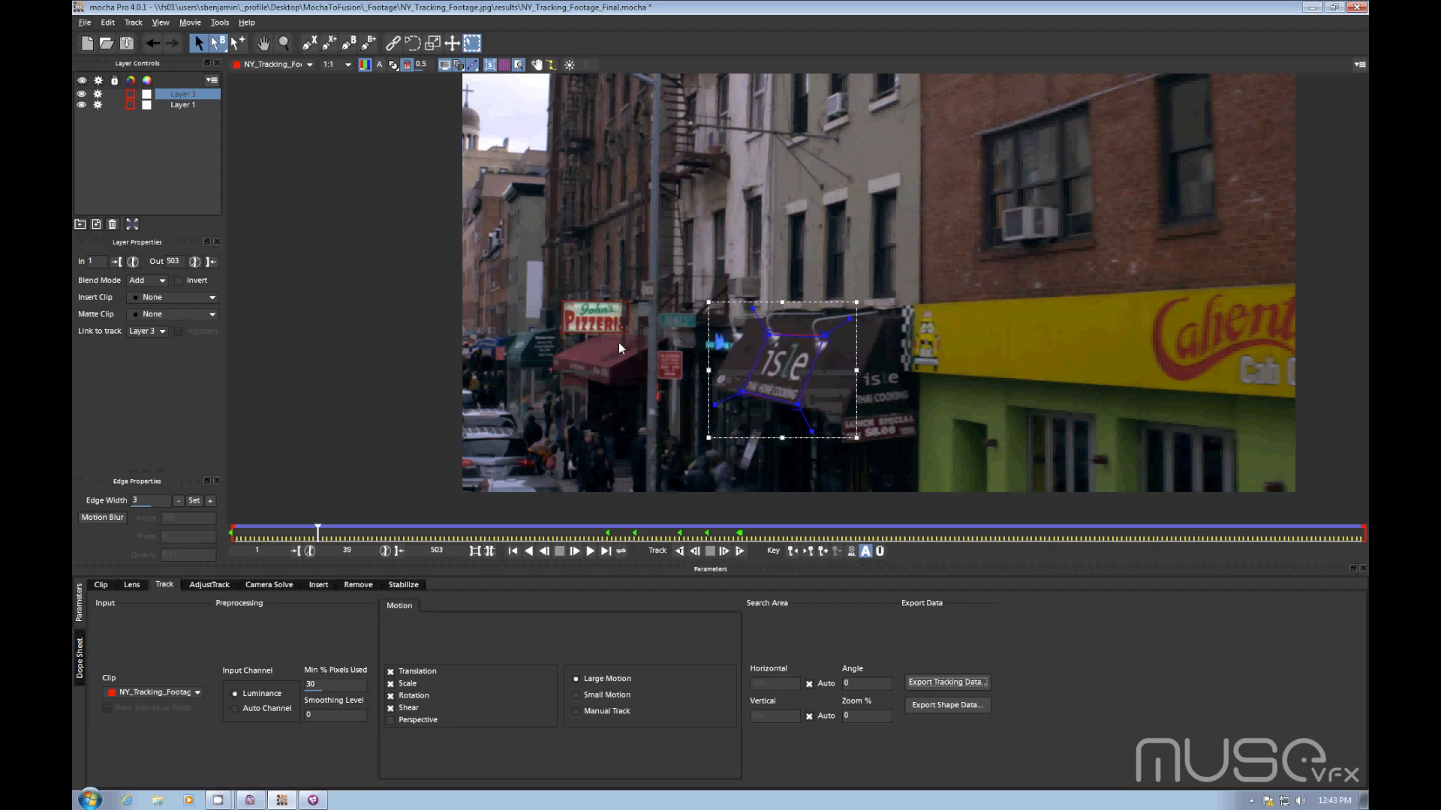
click(937, 683)
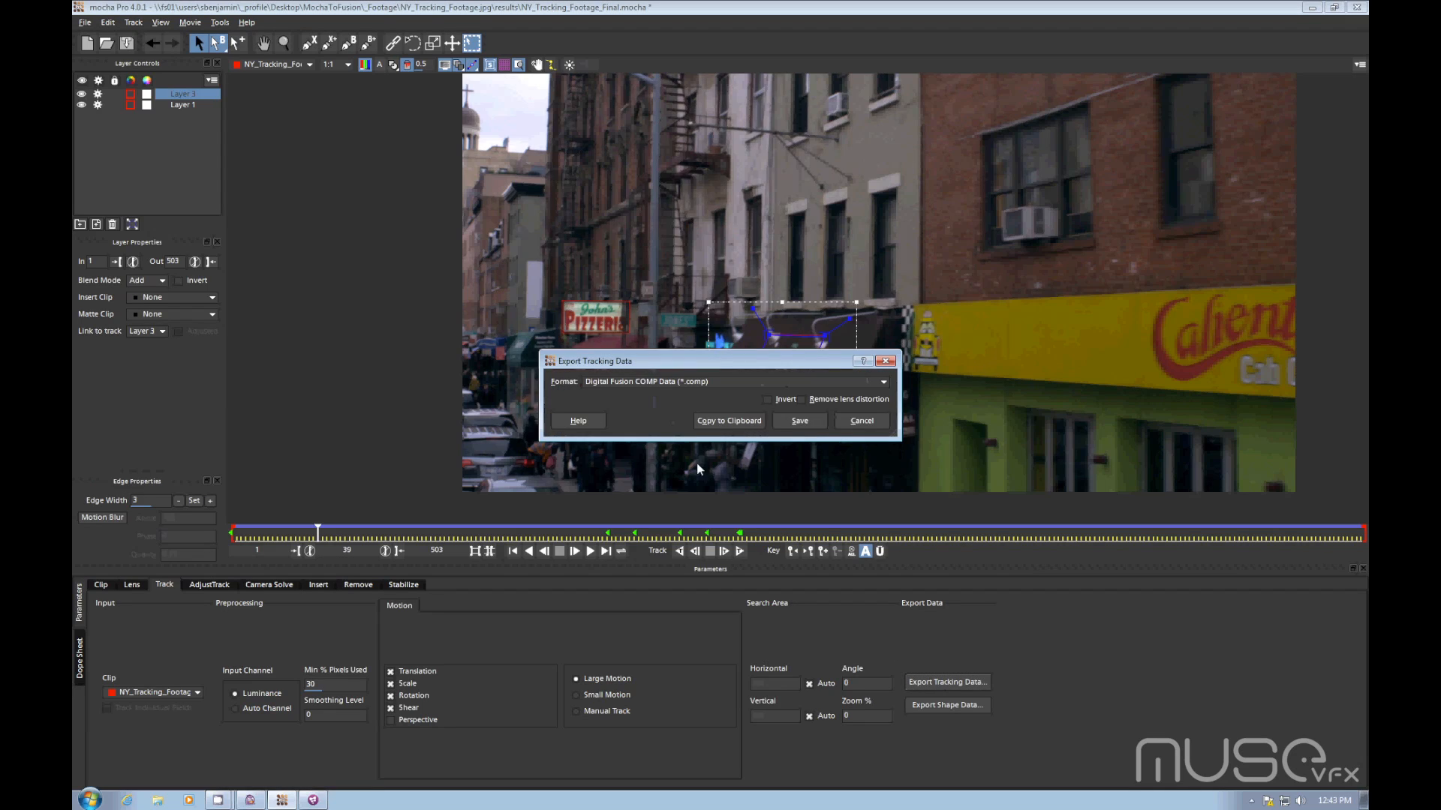
click(643, 382)
click(642, 381)
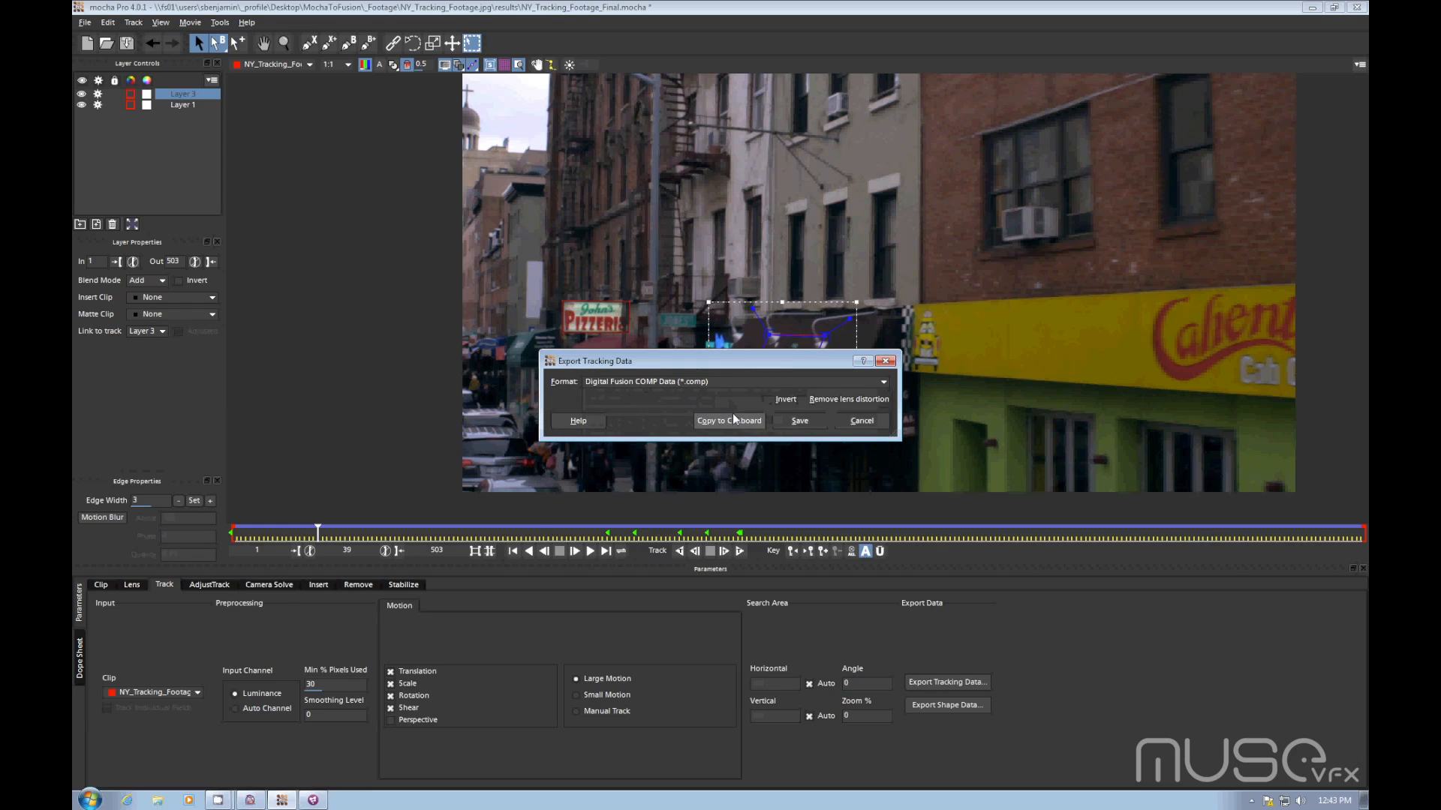
click(717, 419)
- Switch back to Fusion, paste the awning's tracking nodes into the flow and place them beside the existing Tracker1 branch
click(312, 800)
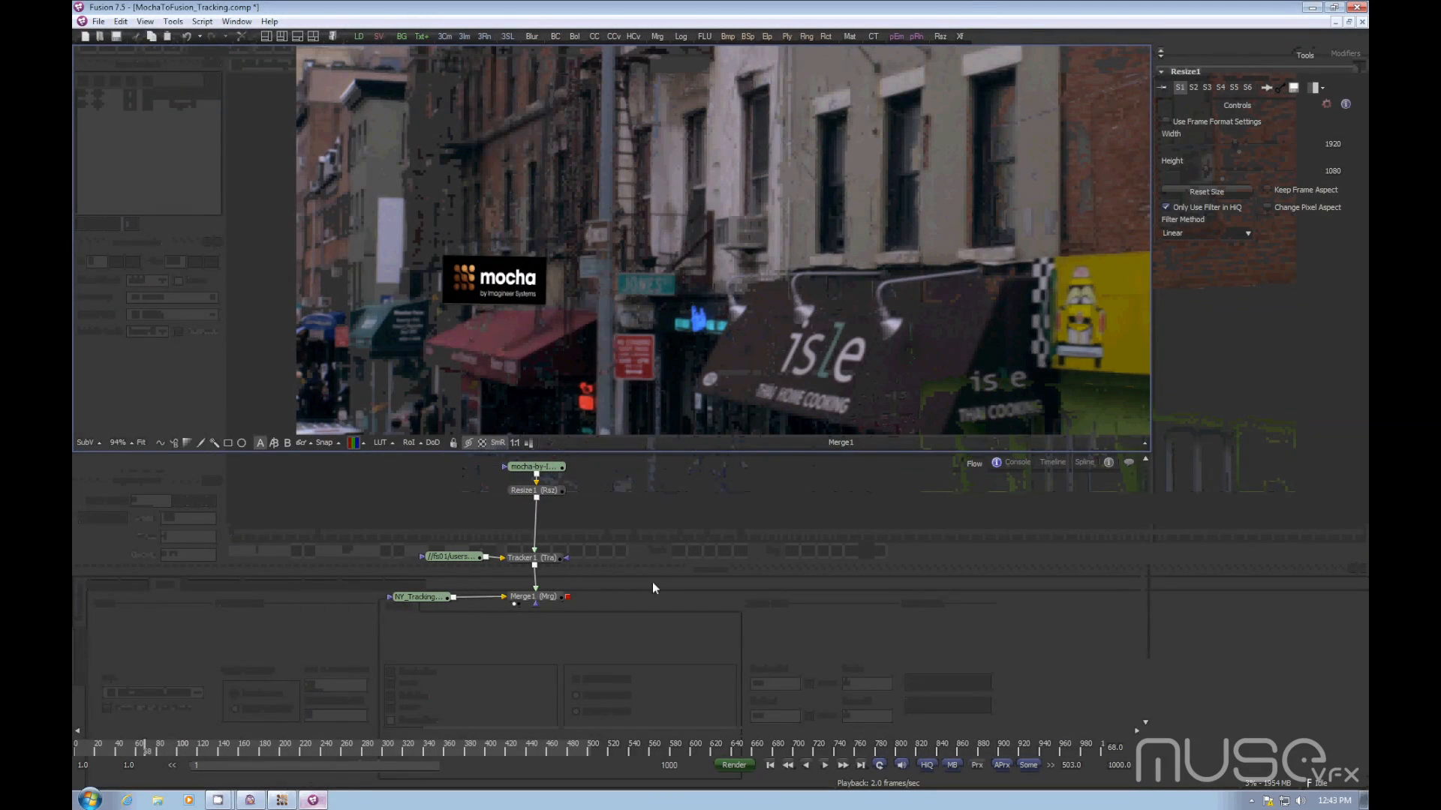
key(ctrl+v)
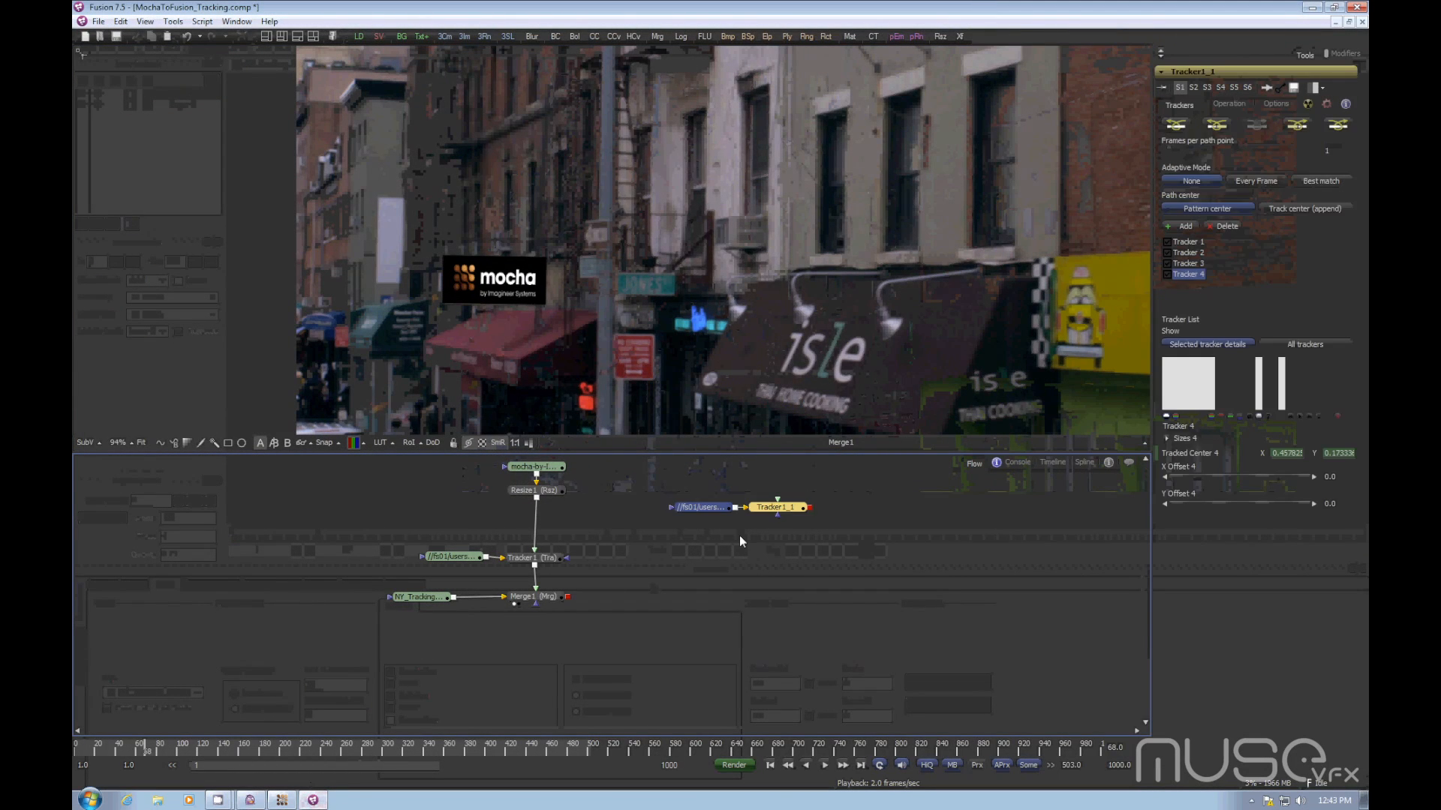
drag(792, 514, 757, 559)
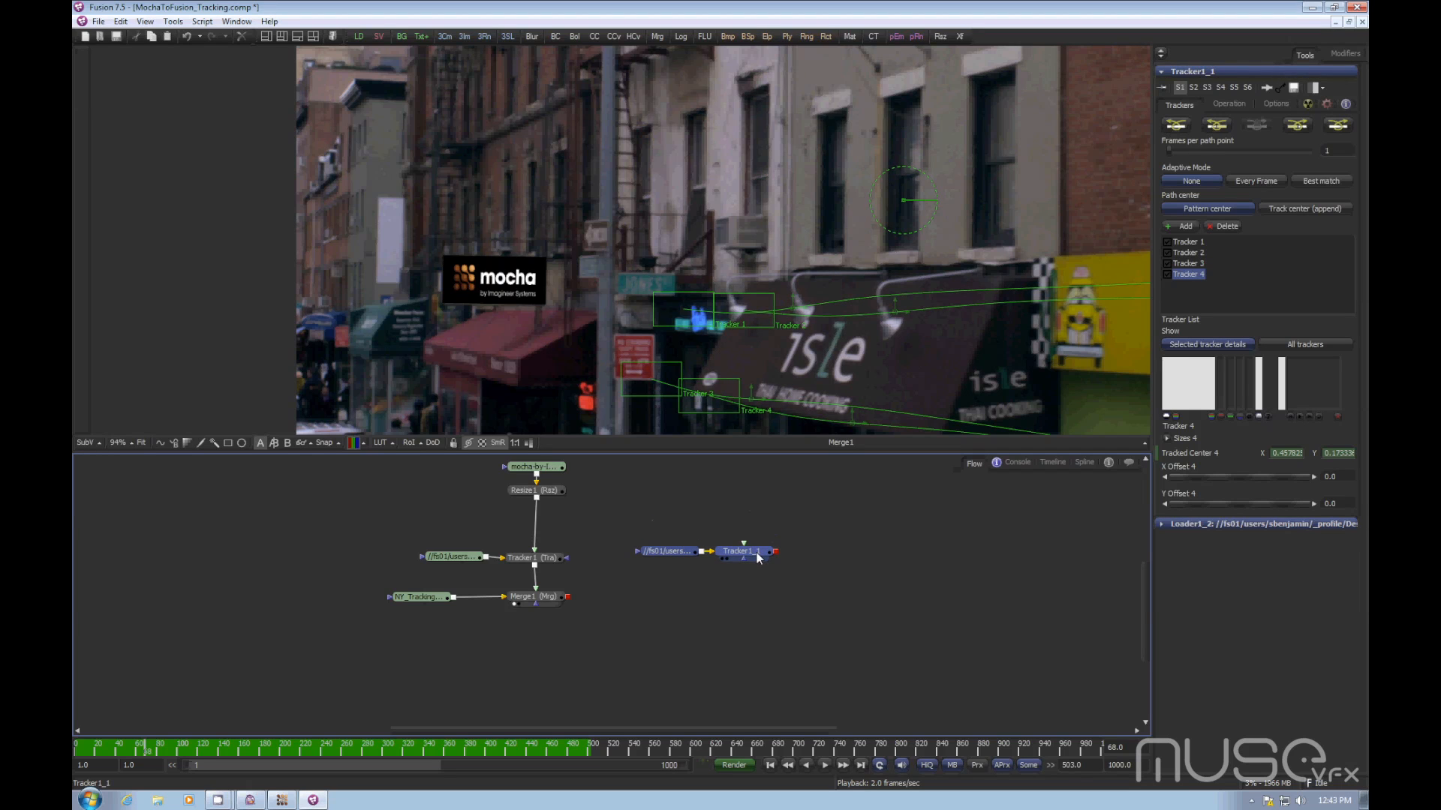
click(776, 570)
- Set the Global In of the pasted footage loader to 1
click(697, 551)
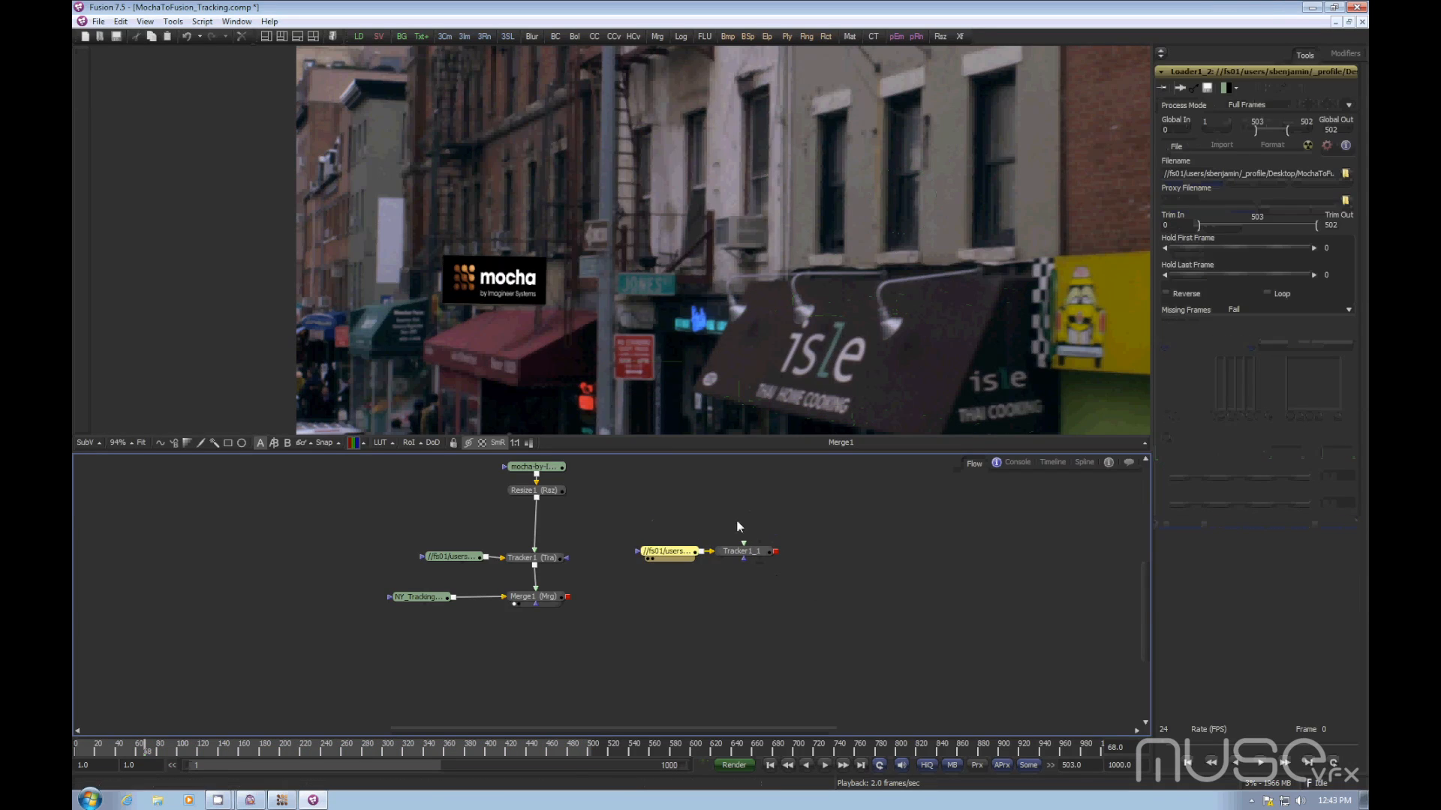
text(1)
key(Tab)
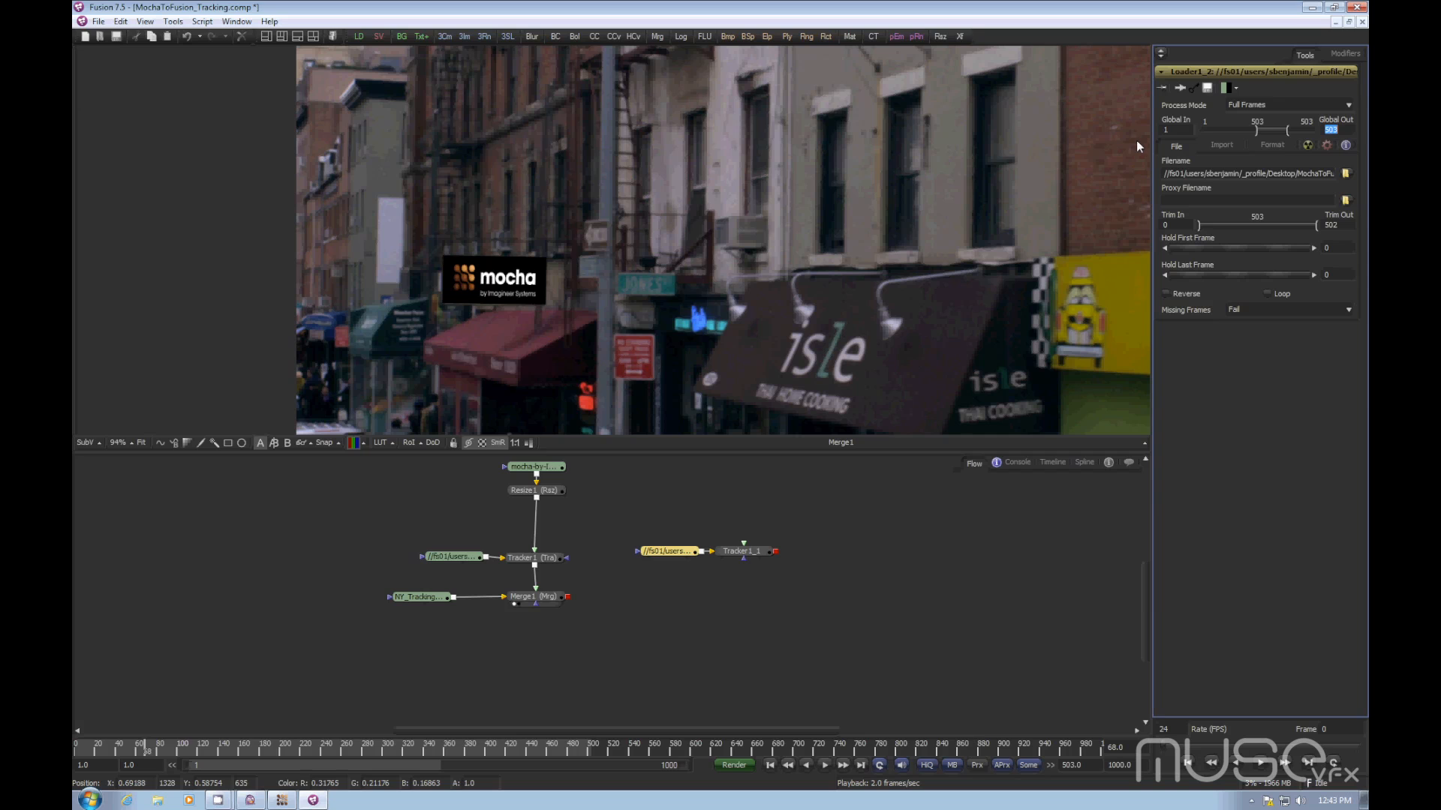
- Offset all of Tracker1_1's displacement keyframes in time by 1 frame, then return to the node flow
click(753, 555)
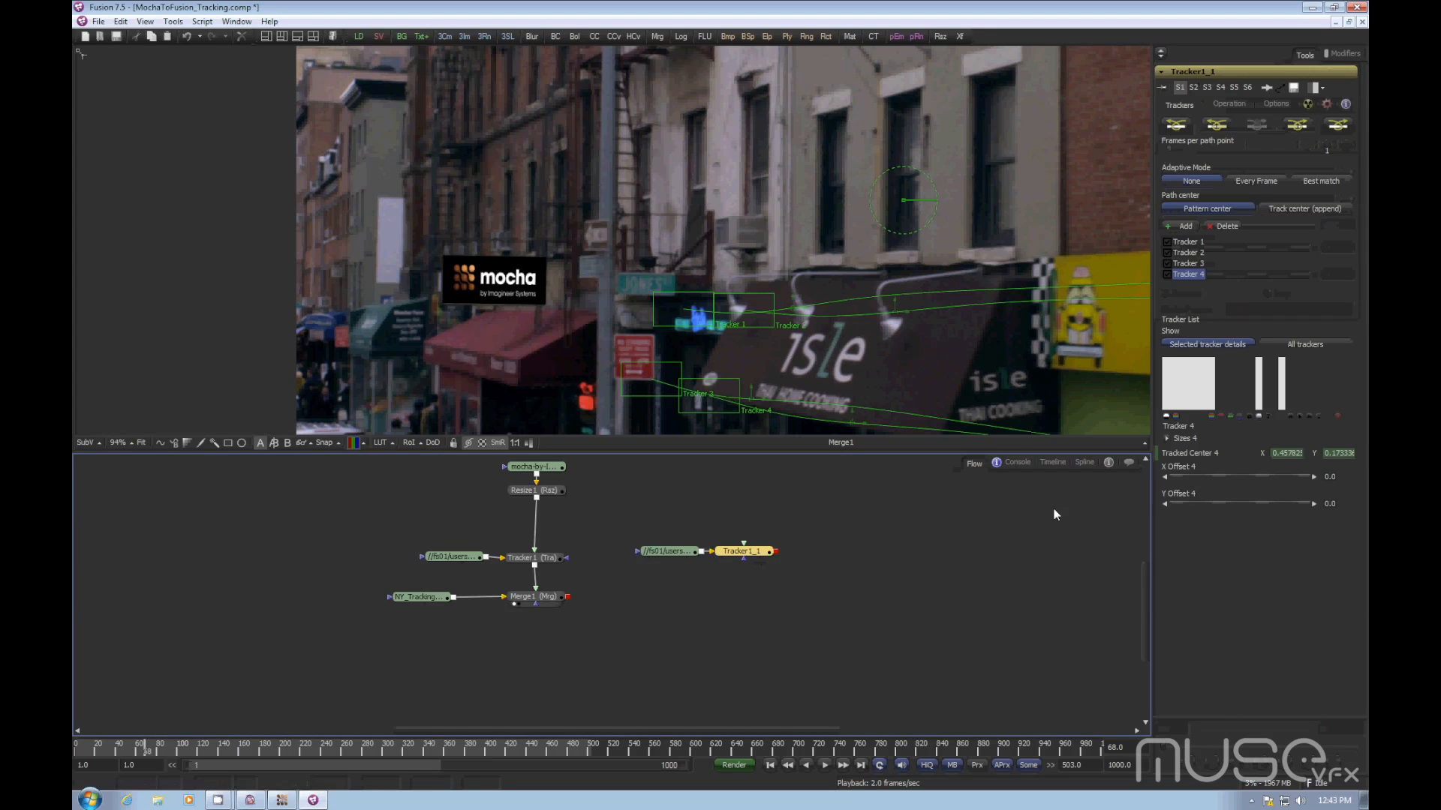
click(1085, 463)
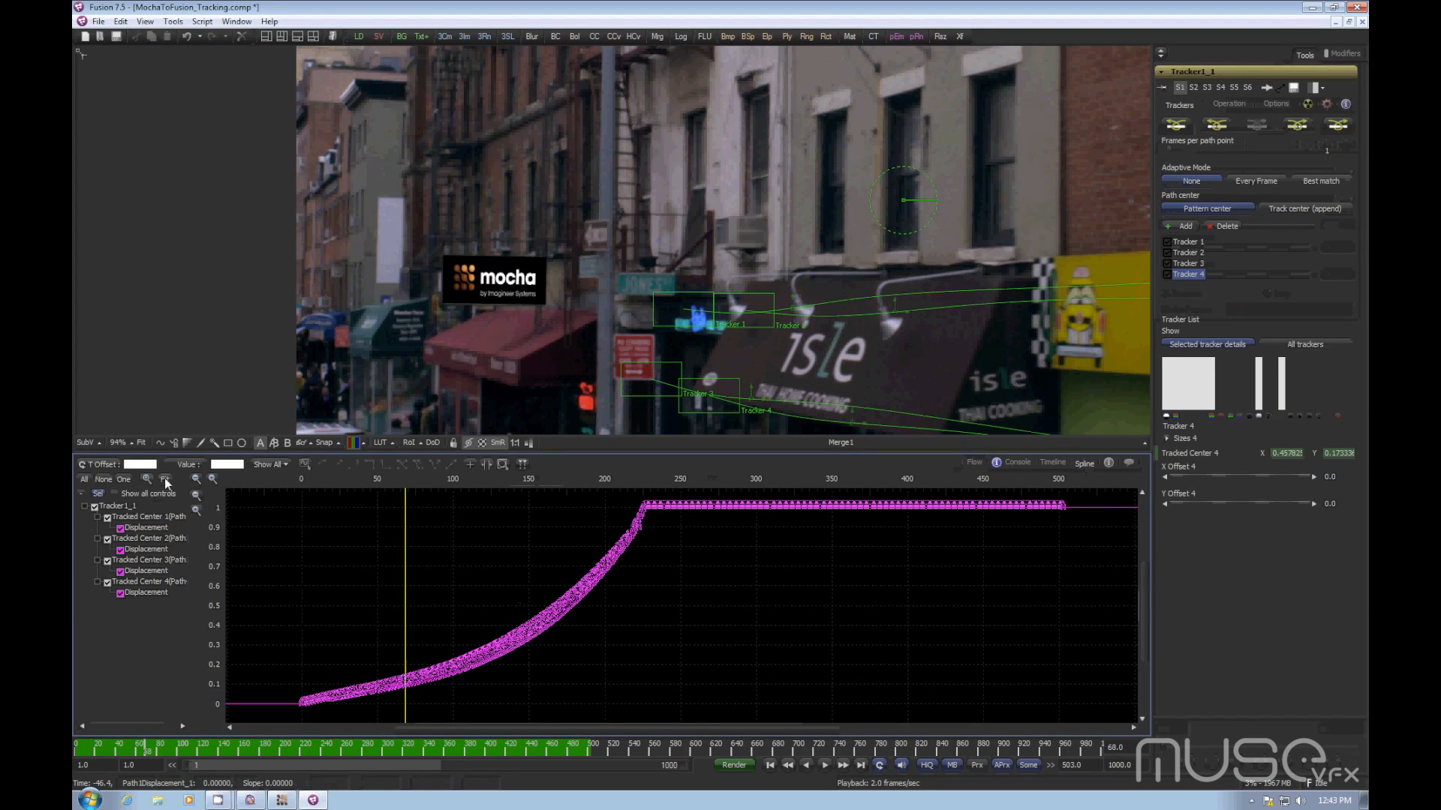
drag(268, 718, 1084, 479)
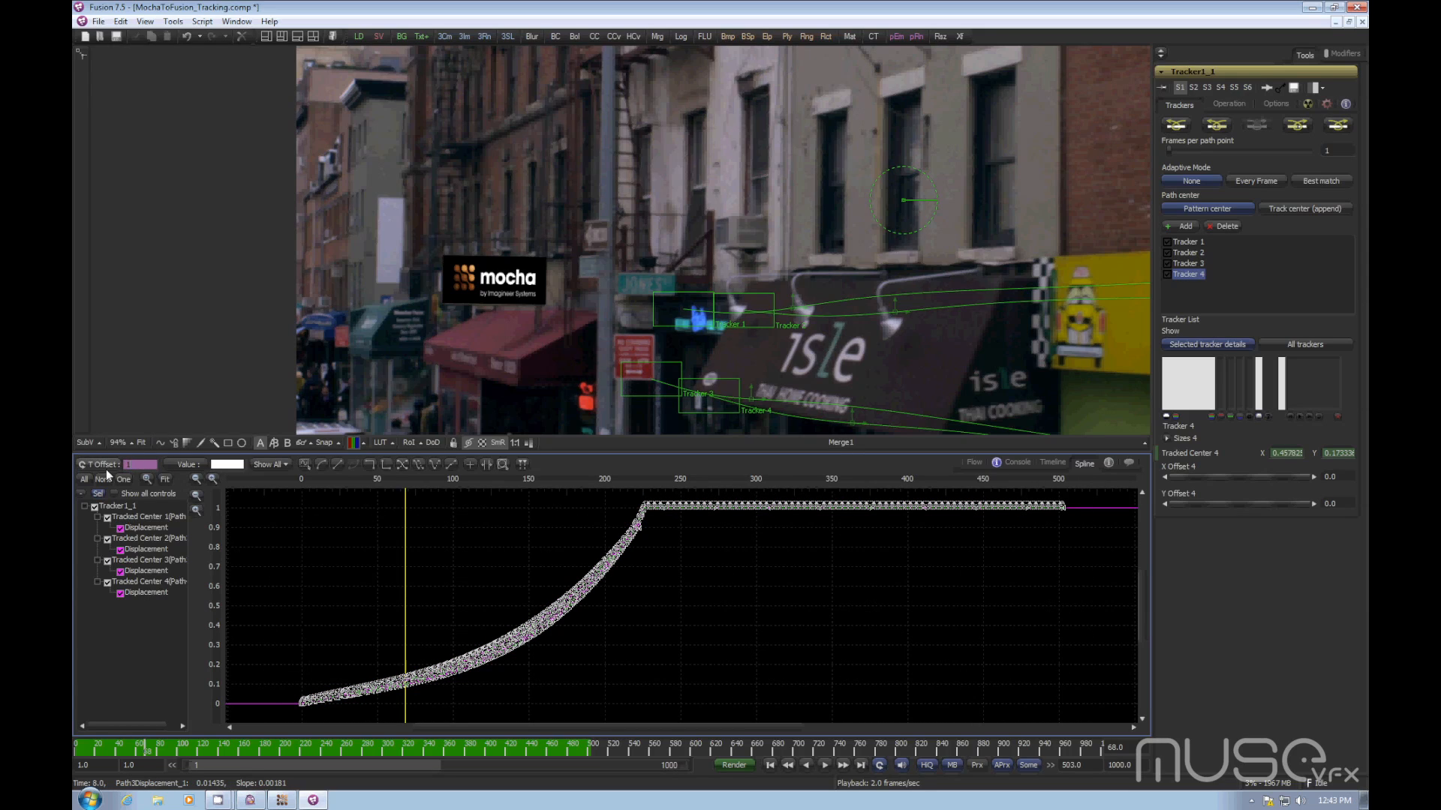
click(973, 462)
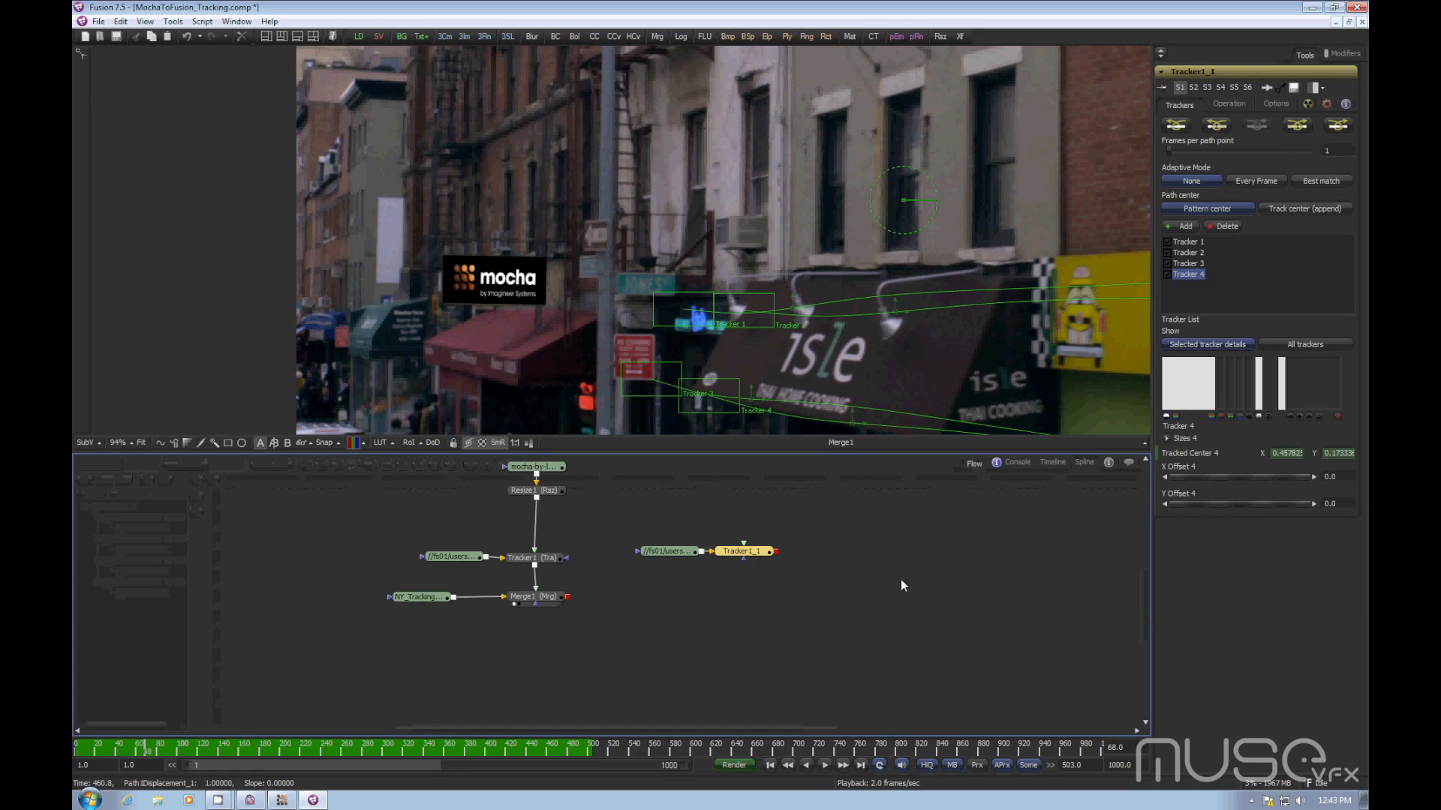
- Feed the Resize1 output into Tracker1_1's foreground input and add a Merge node below it
drag(745, 541, 537, 505)
click(730, 520)
key(ctrl+space)
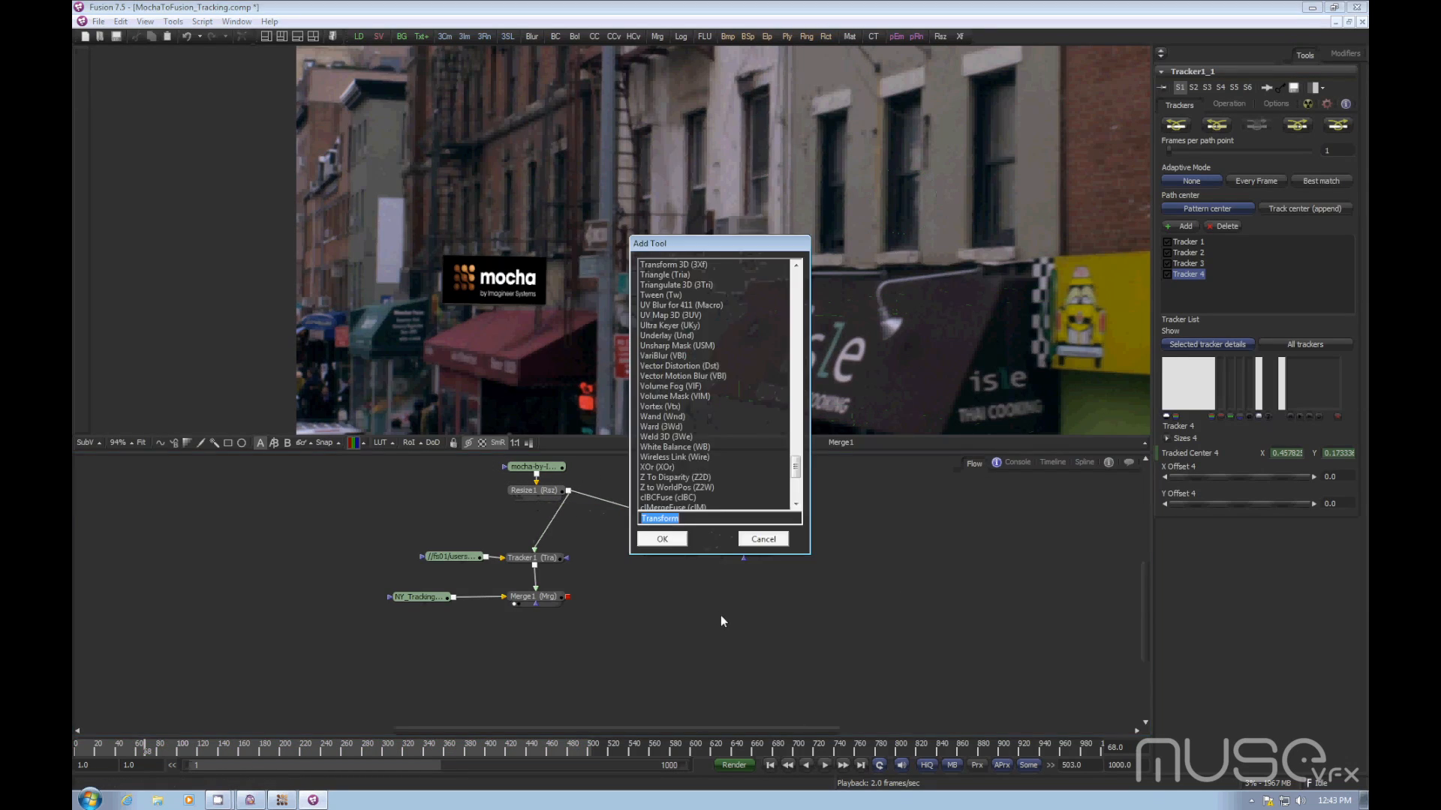
text(merge)
key(Return)
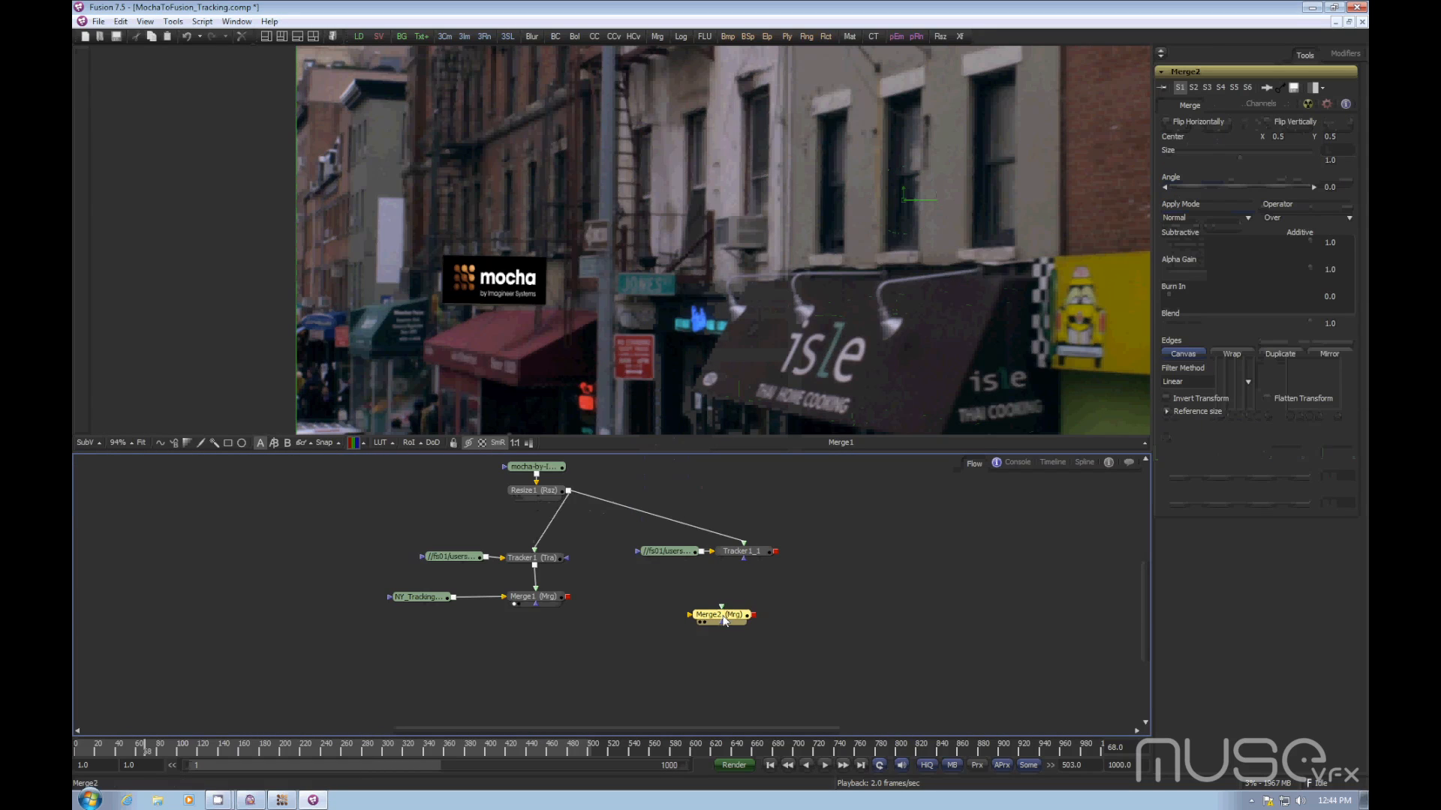
- Wire Merge1 as background and Tracker1_1 as foreground into Merge2 and display Merge2 in the viewer
drag(720, 616, 756, 601)
drag(568, 597, 743, 554)
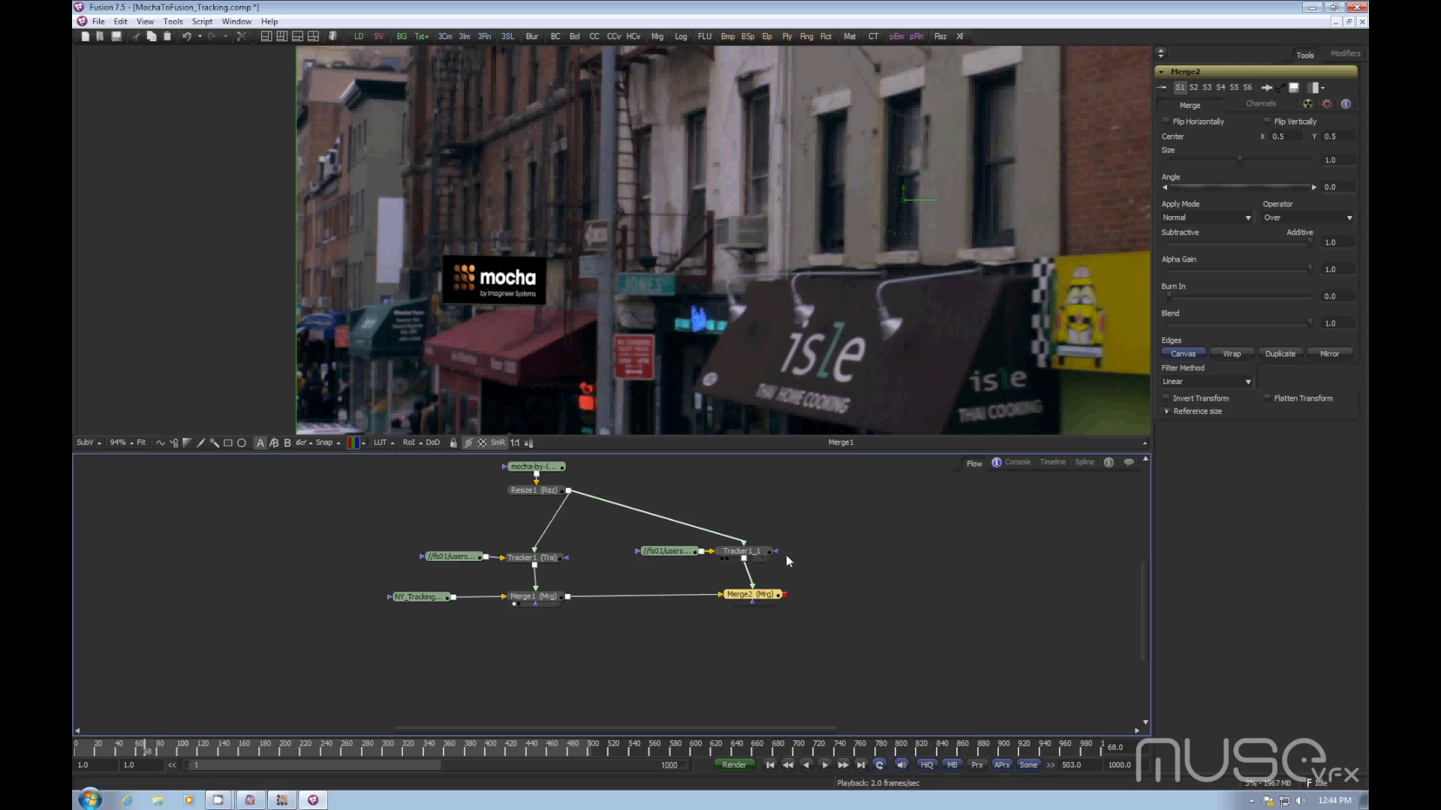
key(1)
- Set Tracker1_1's operation to Corner Positioning with its merge mode on FG only
click(742, 551)
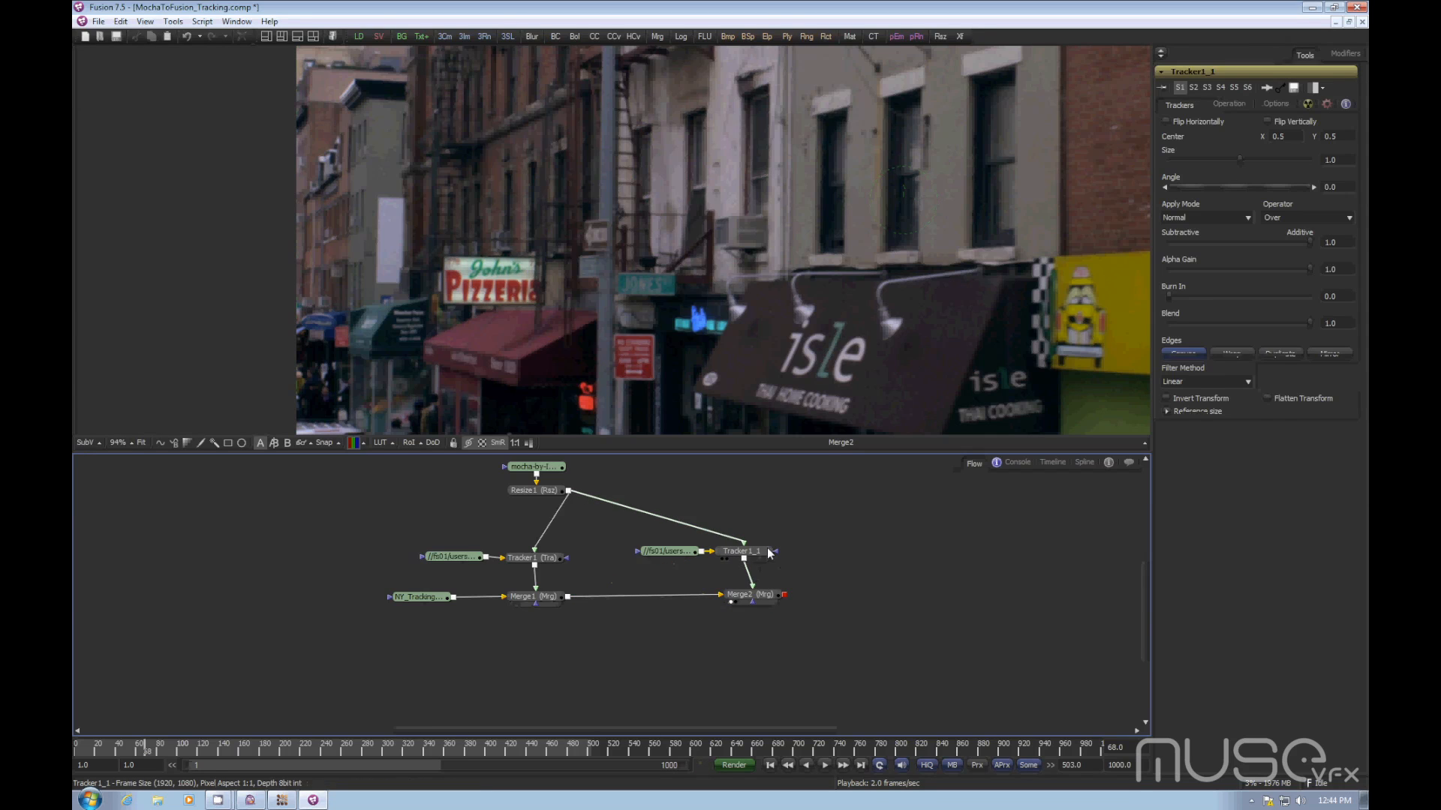
click(1228, 104)
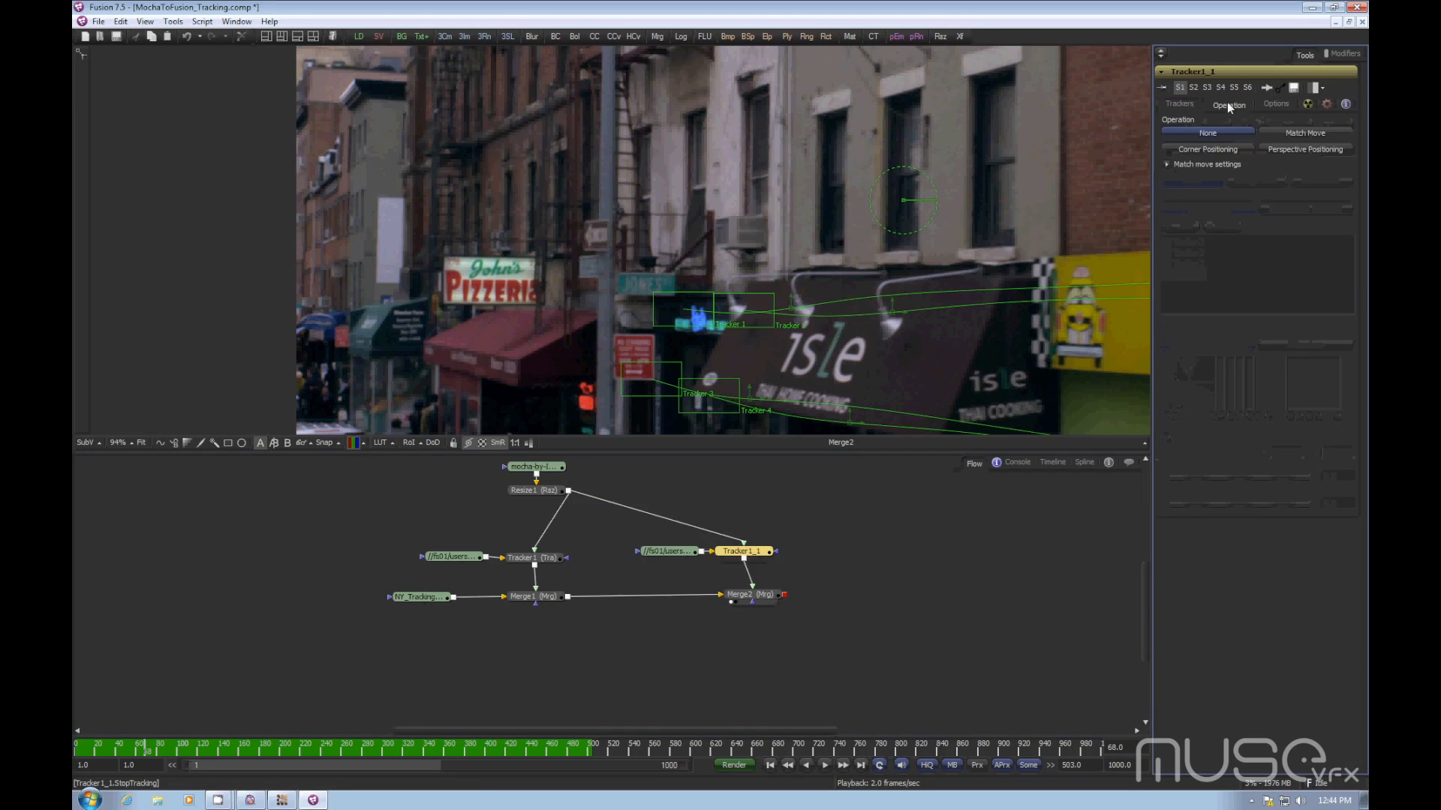
click(1222, 149)
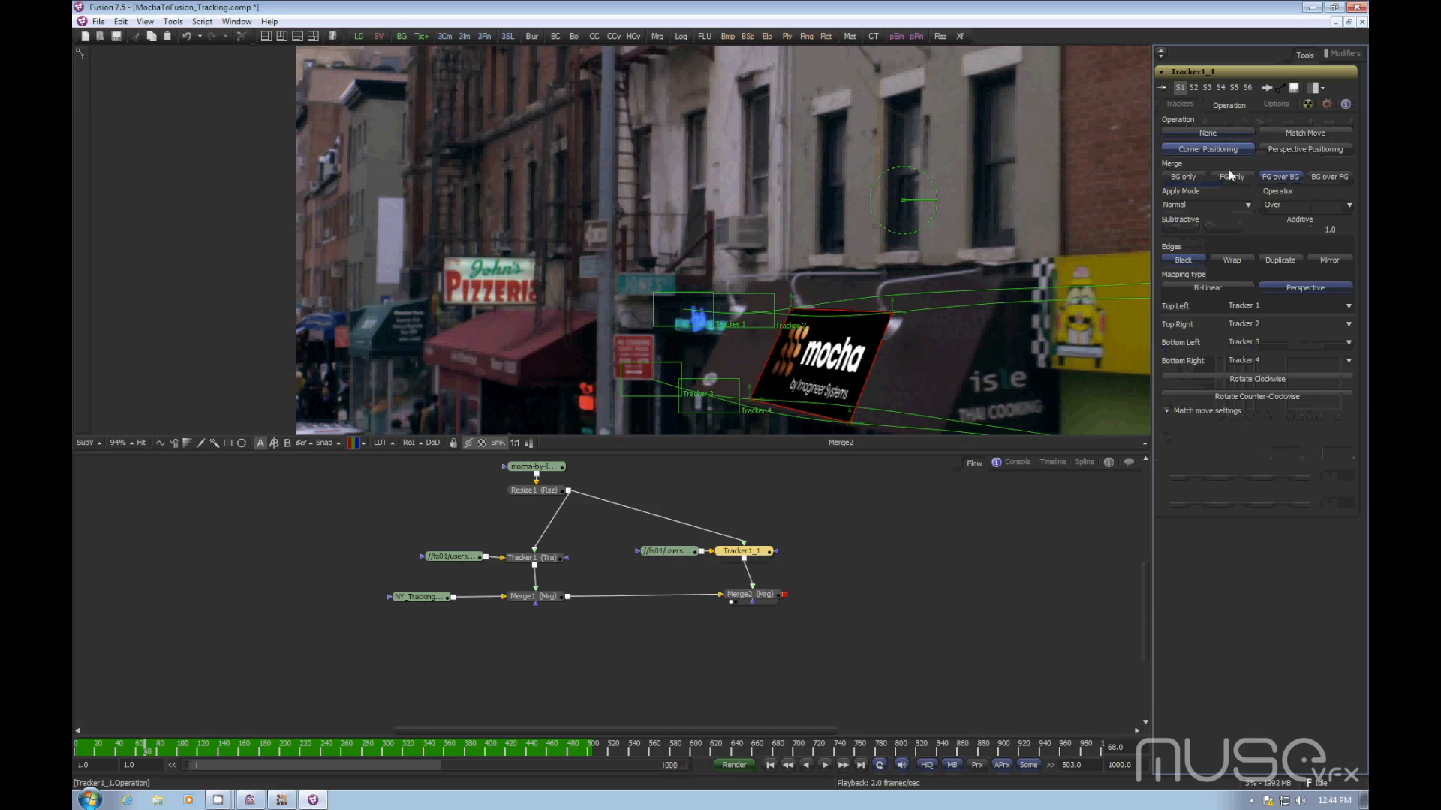
click(907, 645)
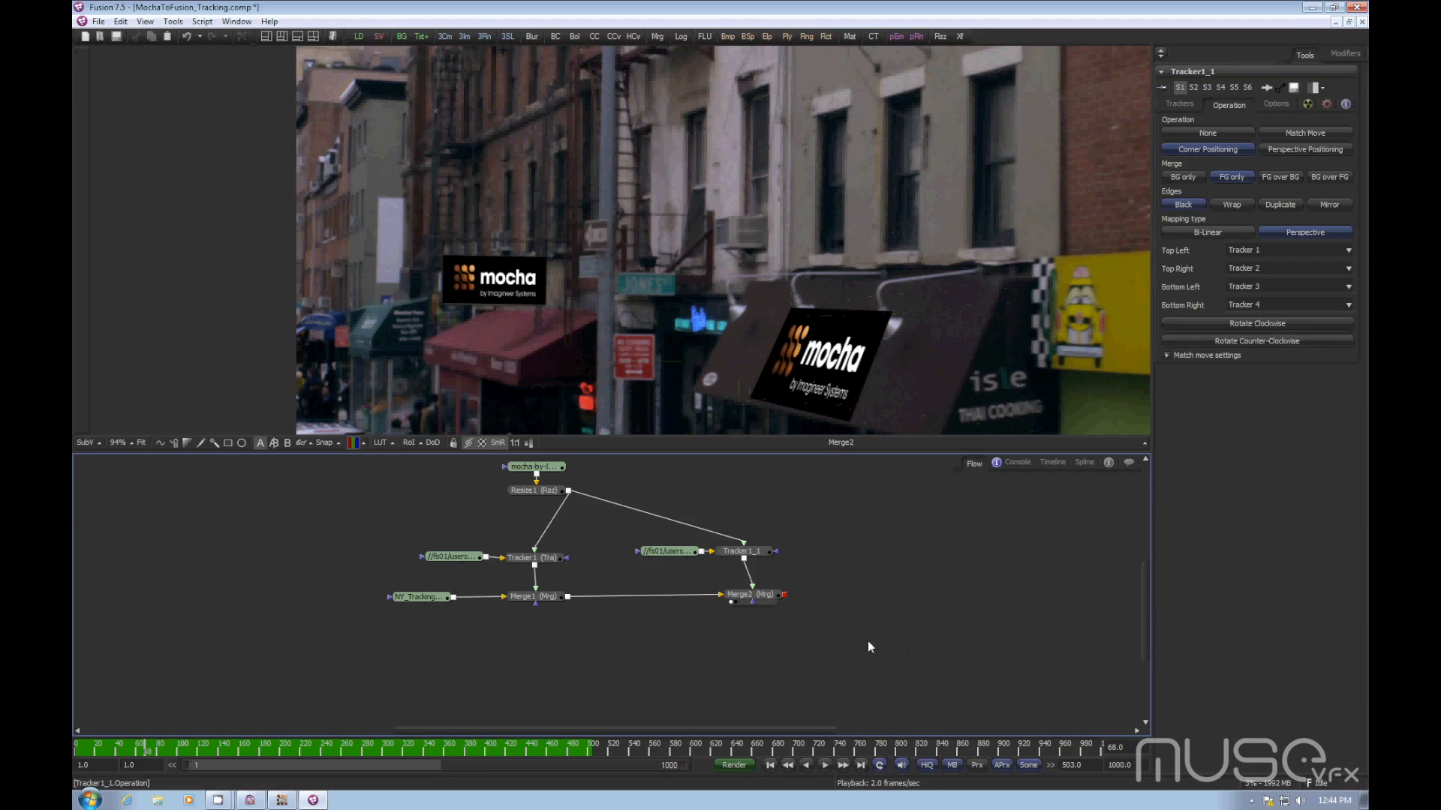
- Play the composite from the start and check how the mocha logos stick to the sign and awning
click(771, 765)
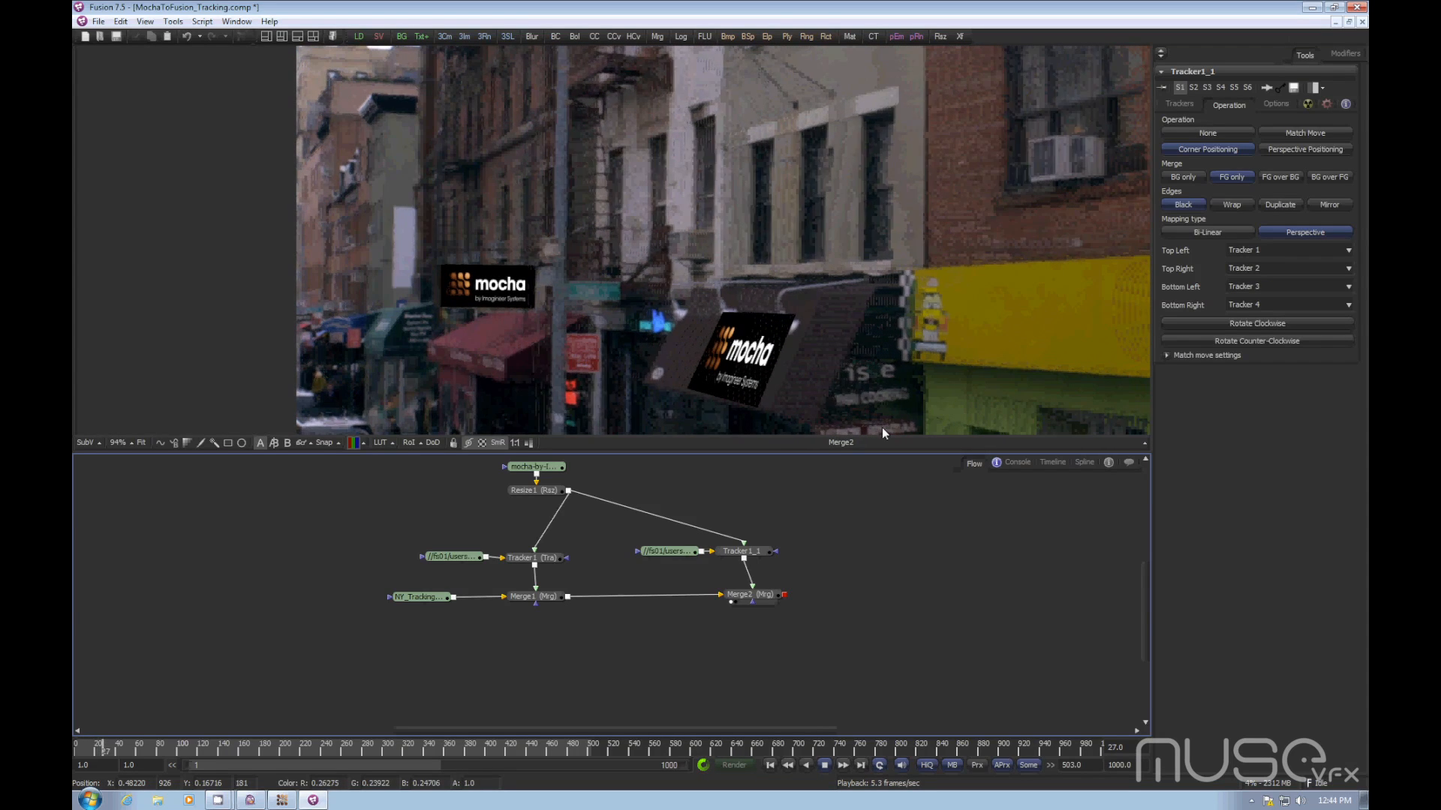
scroll(838, 359, down, 5)
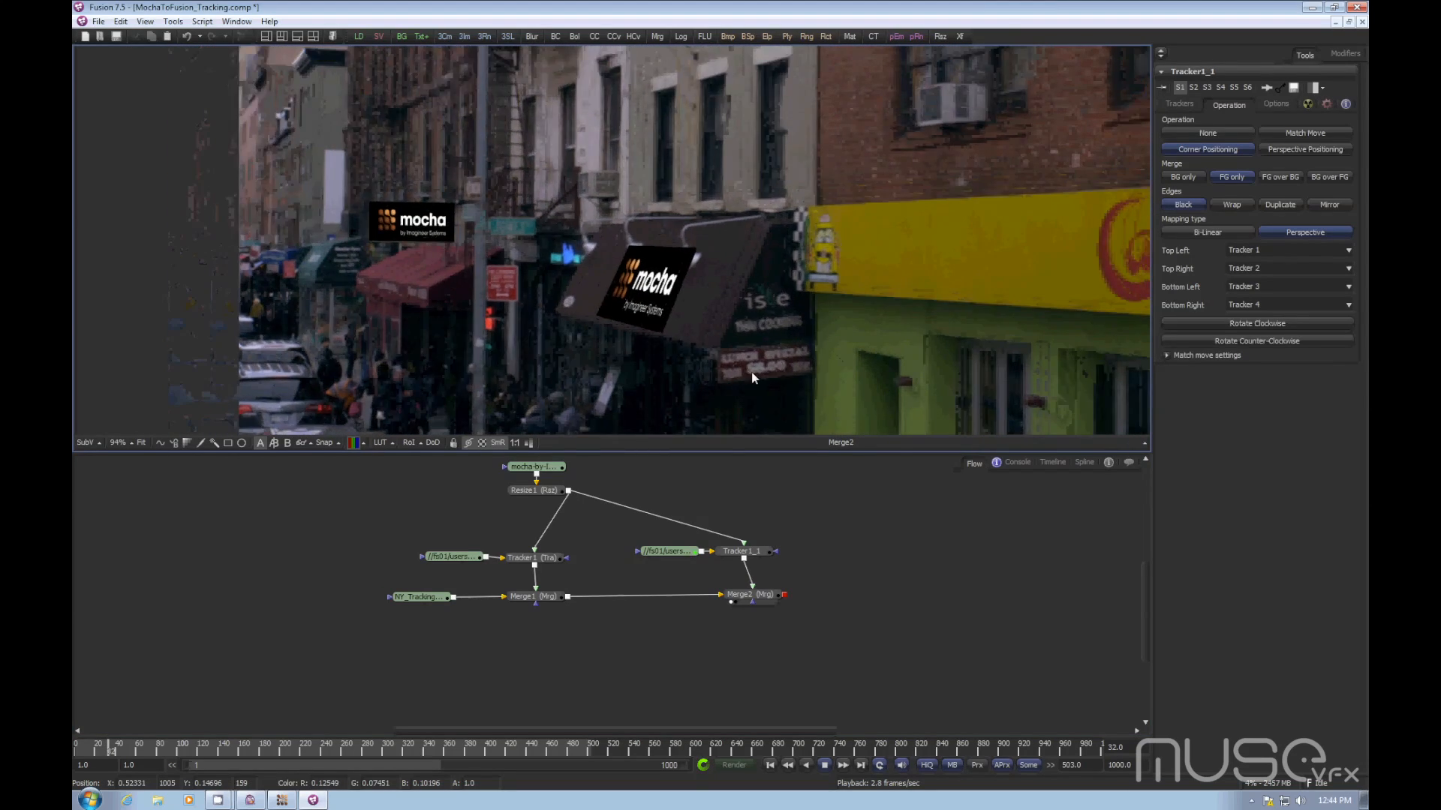
drag(752, 375, 662, 385)
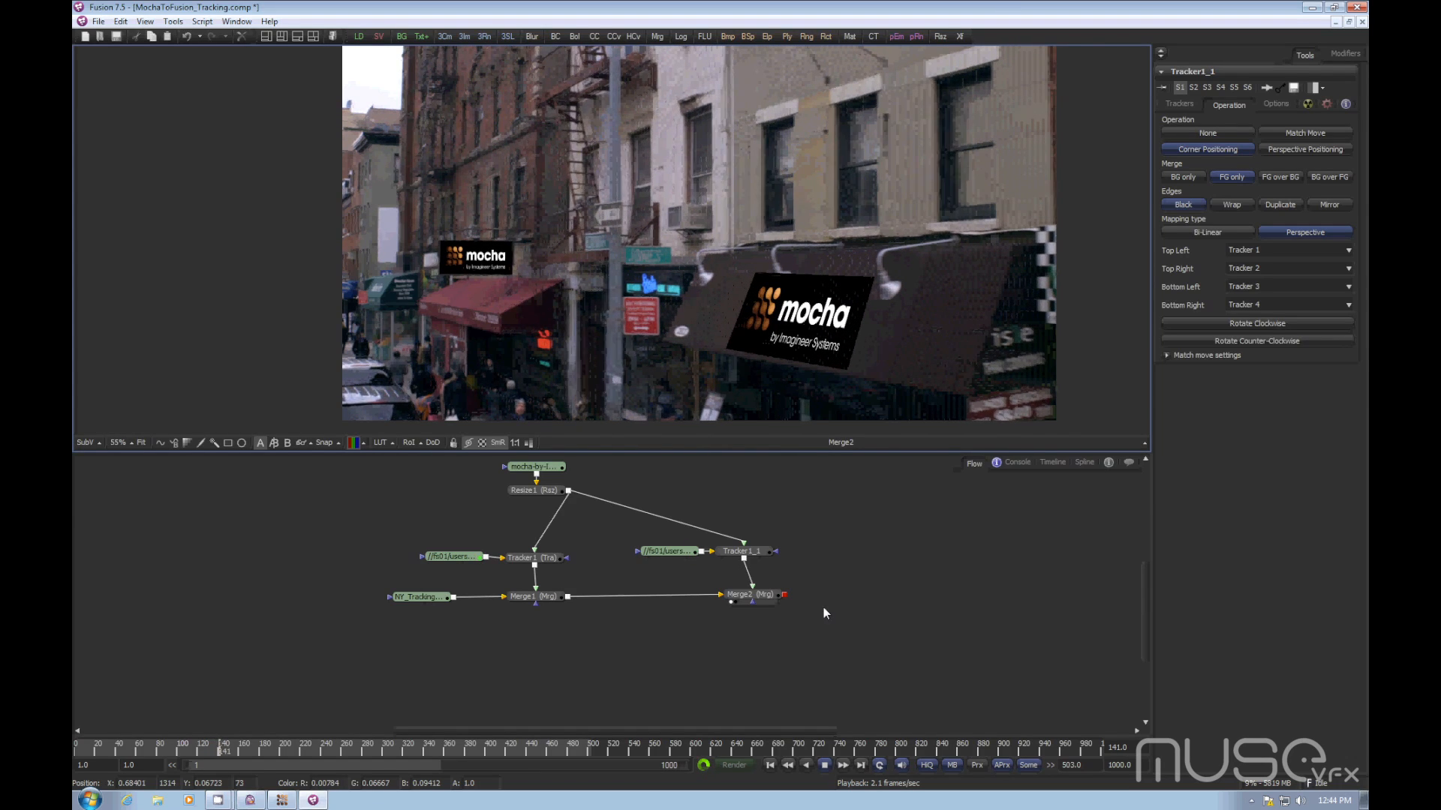
click(824, 765)
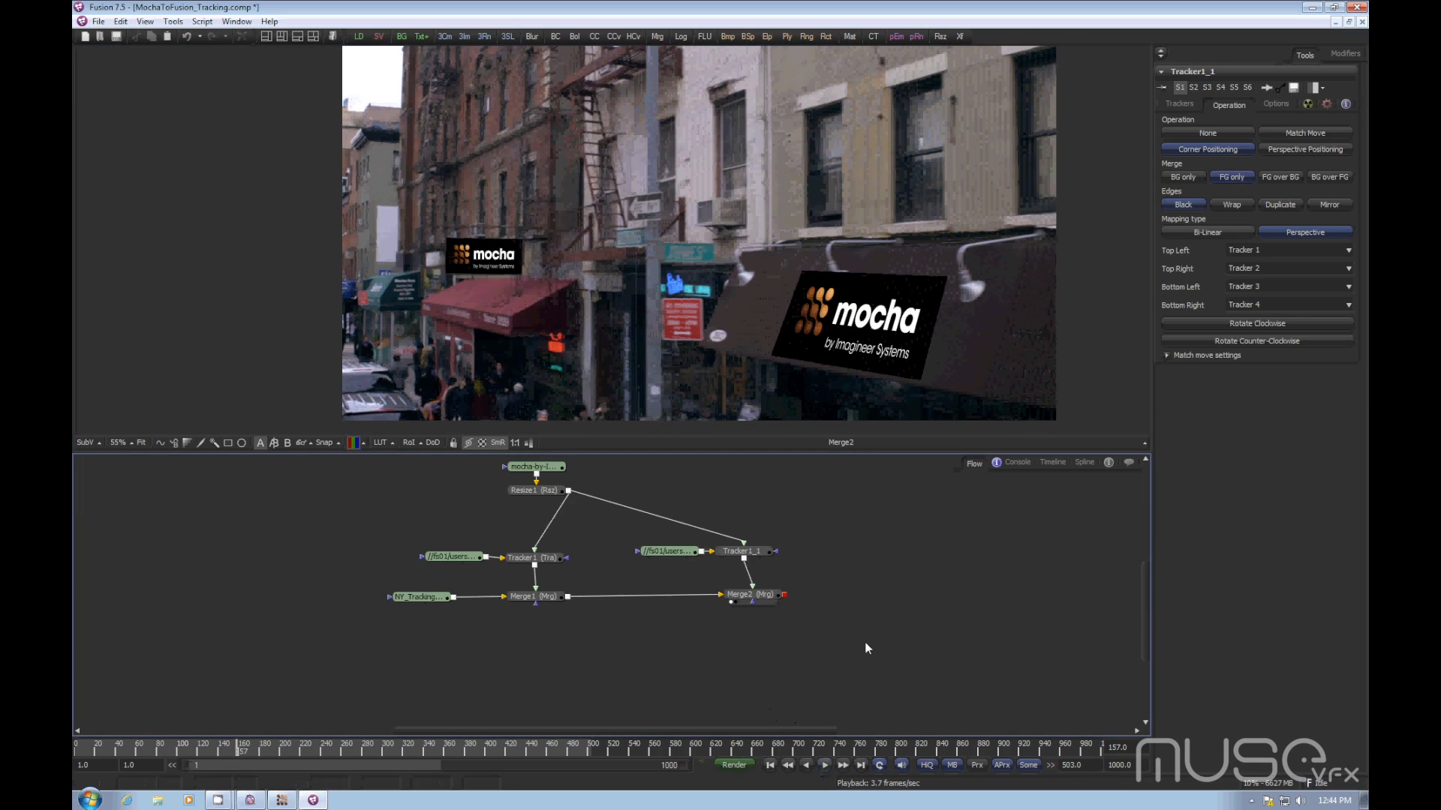
- Switch to mocha Pro and open Rock_Roto_Footage_Final.mocha from the Rock_Roto_Footage.jpg results folder, discarding changes to the current project
click(286, 801)
click(84, 22)
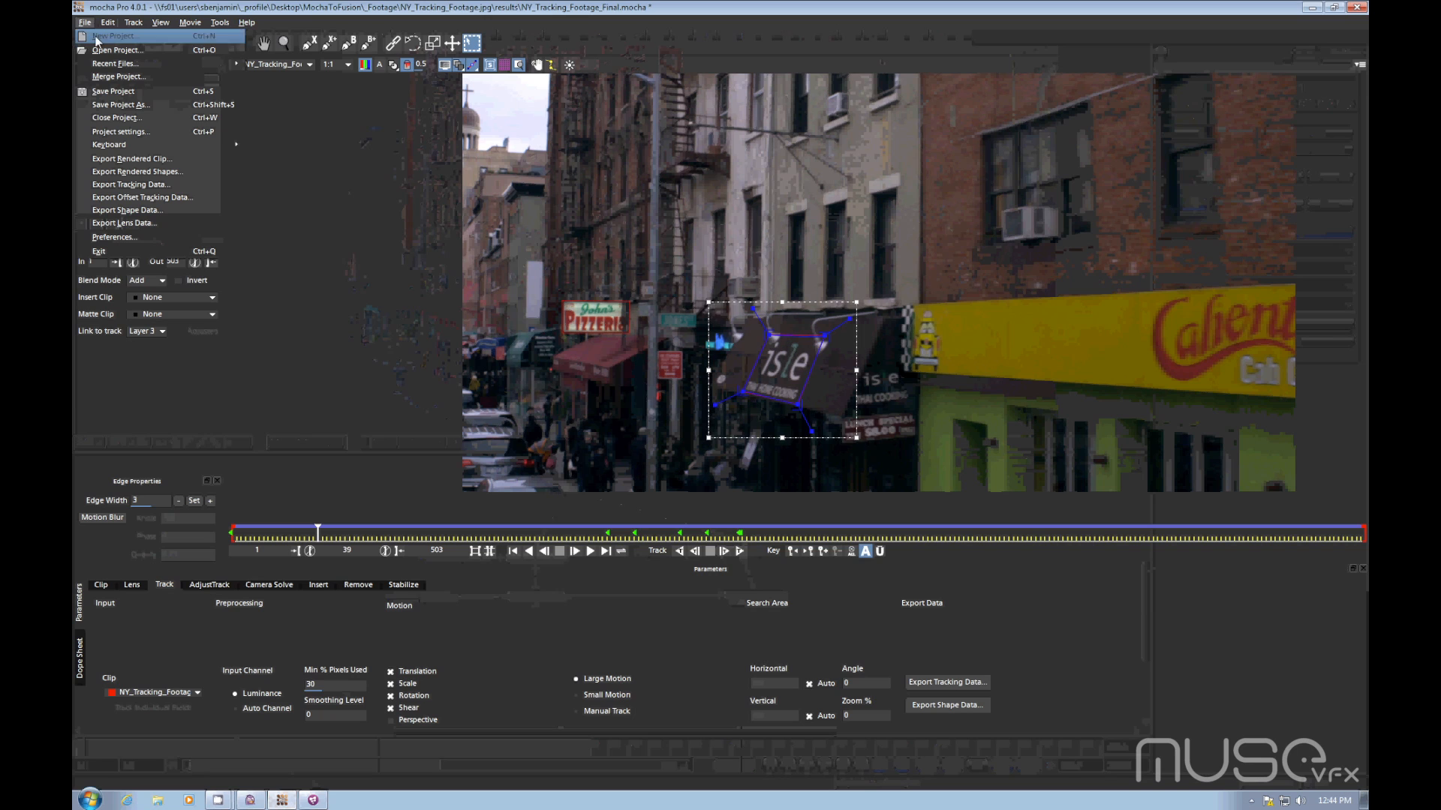
click(105, 48)
click(319, 46)
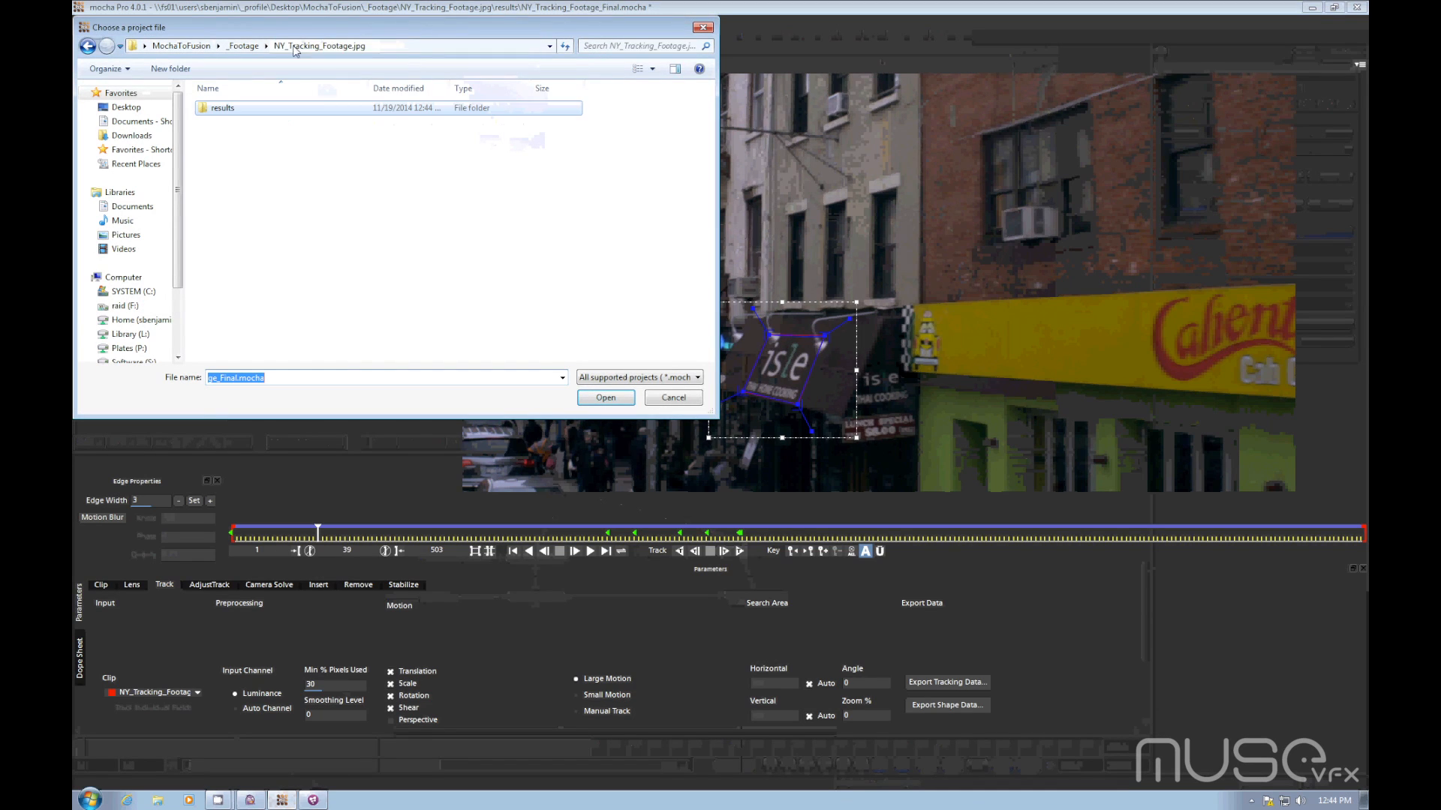
click(244, 46)
double_click(251, 137)
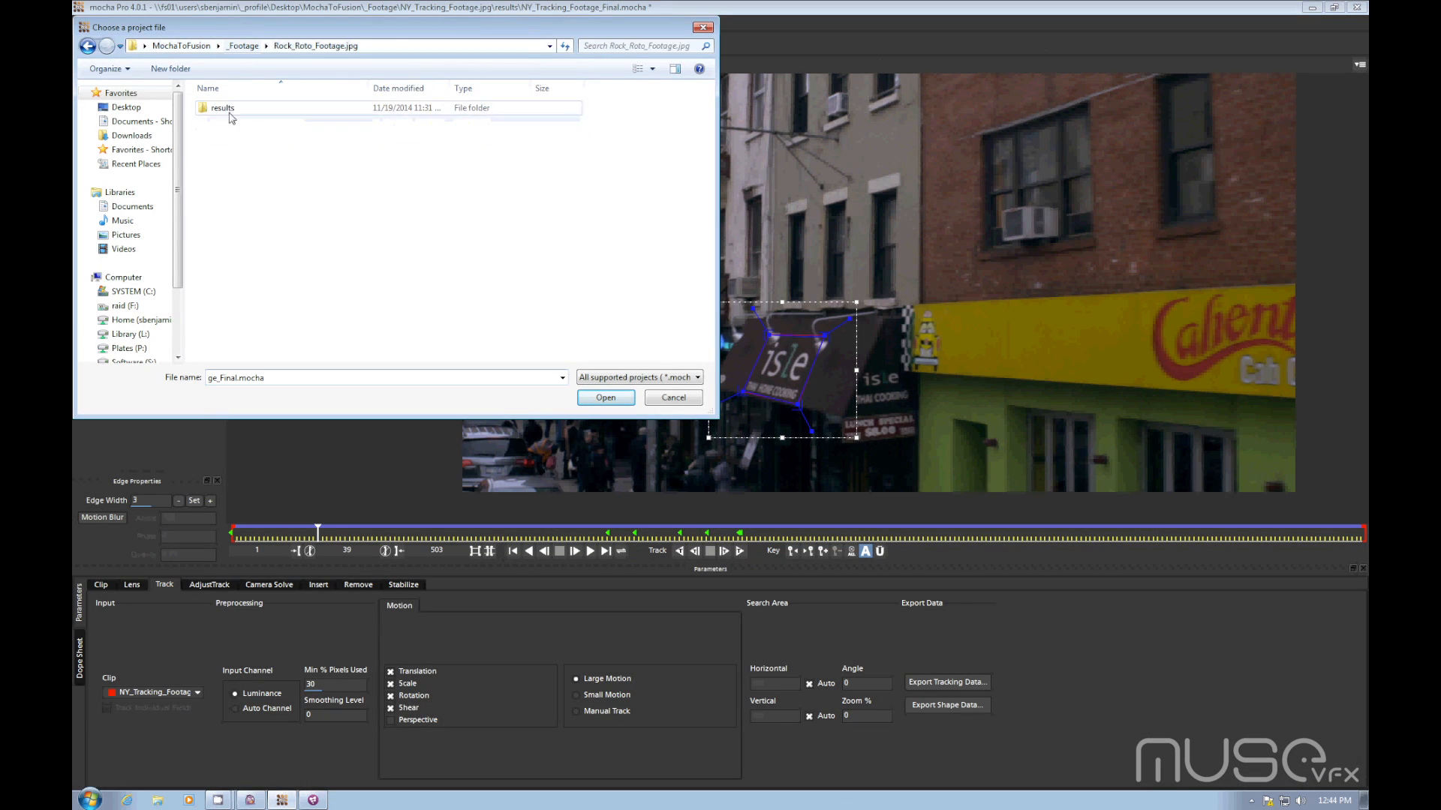
double_click(225, 107)
click(256, 108)
click(603, 398)
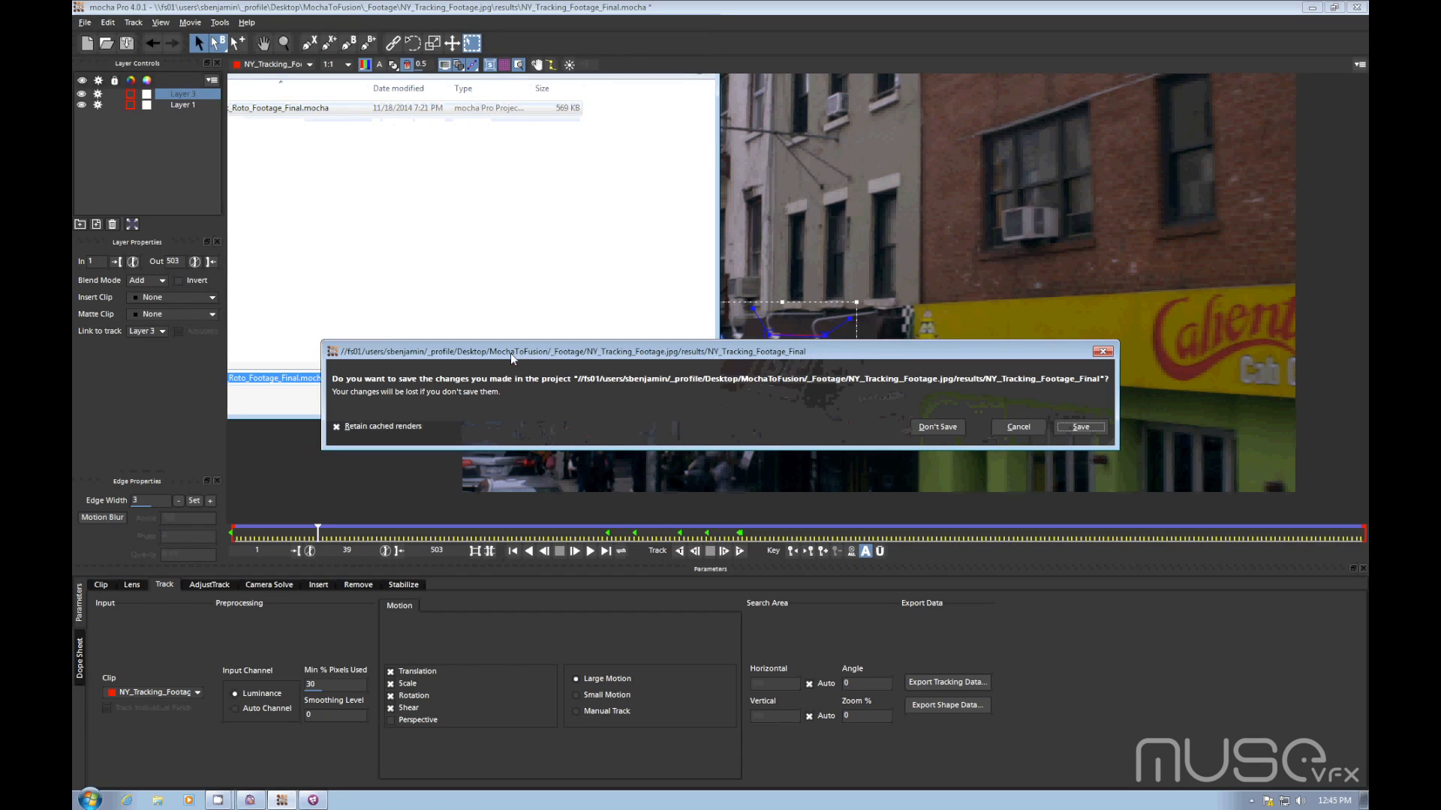
click(938, 427)
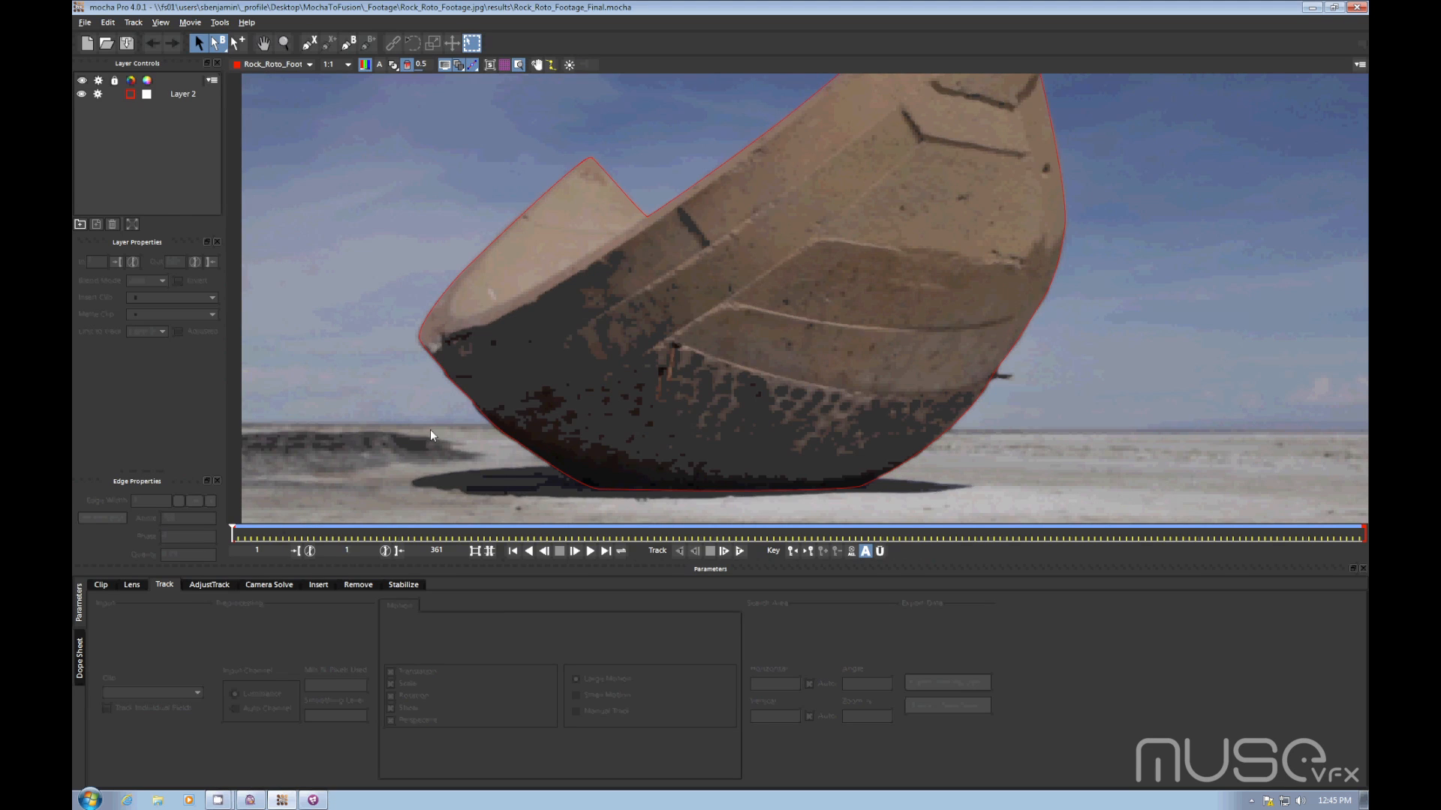
- Scrub to frame 66 to review the roto shape around the rock and select Layer 2
key(z)
drag(430, 437, 434, 450)
key(x)
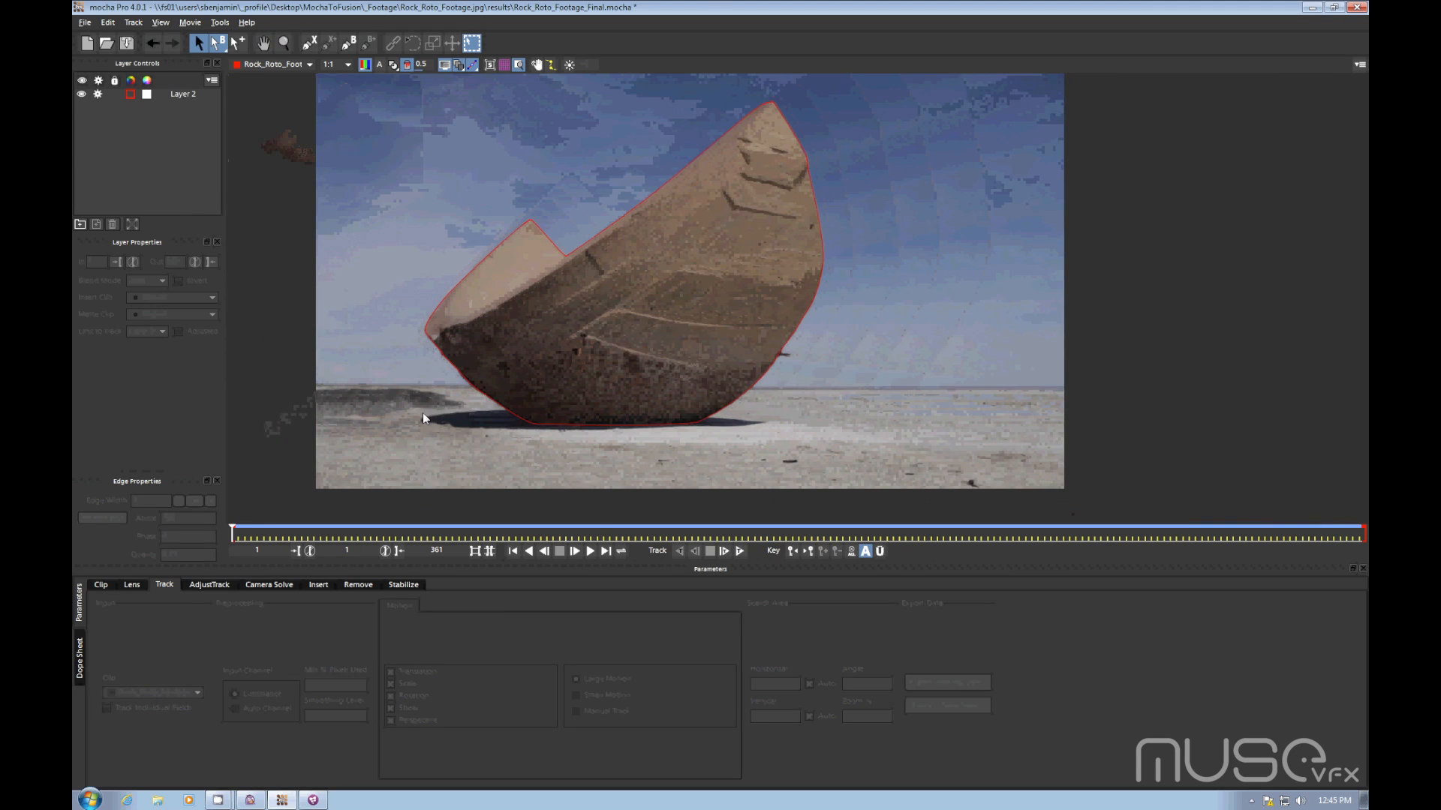
drag(397, 377, 422, 410)
key(s)
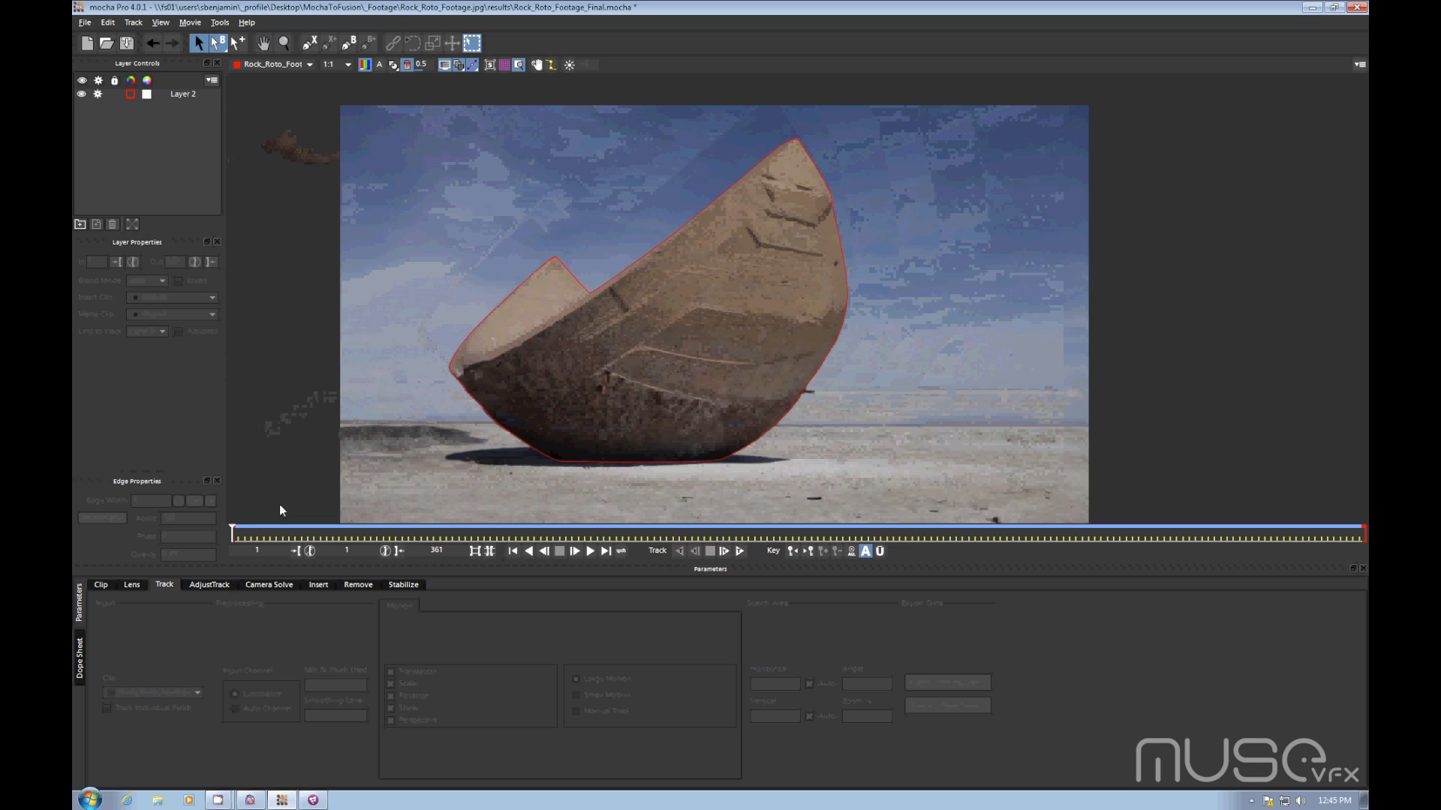
drag(232, 531, 236, 93)
click(184, 94)
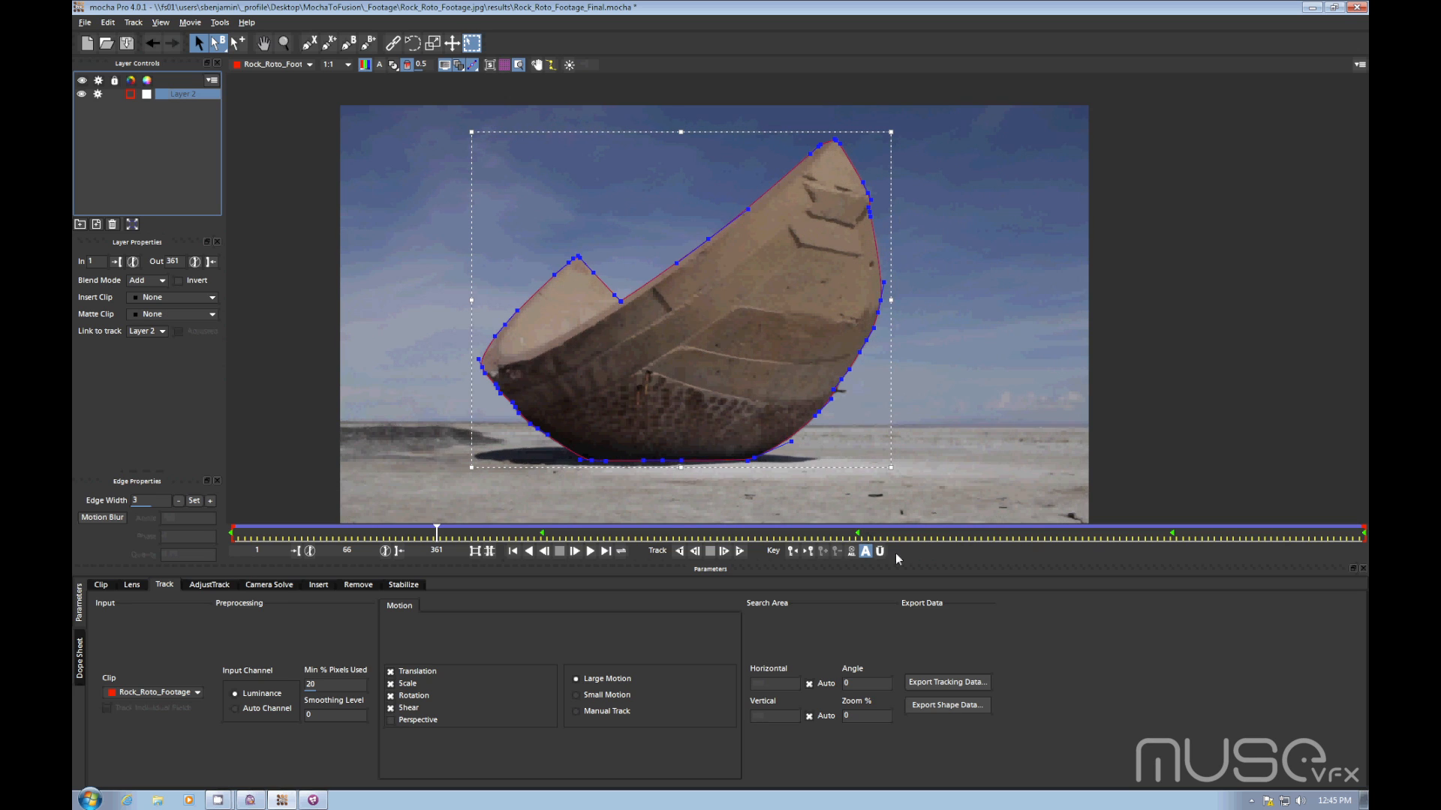
- Export the selected layer's shape data as Shake Rotoshape (*.ssf), overwriting MochaToFusion_Roto_test.ssf in the Roto folder
click(956, 709)
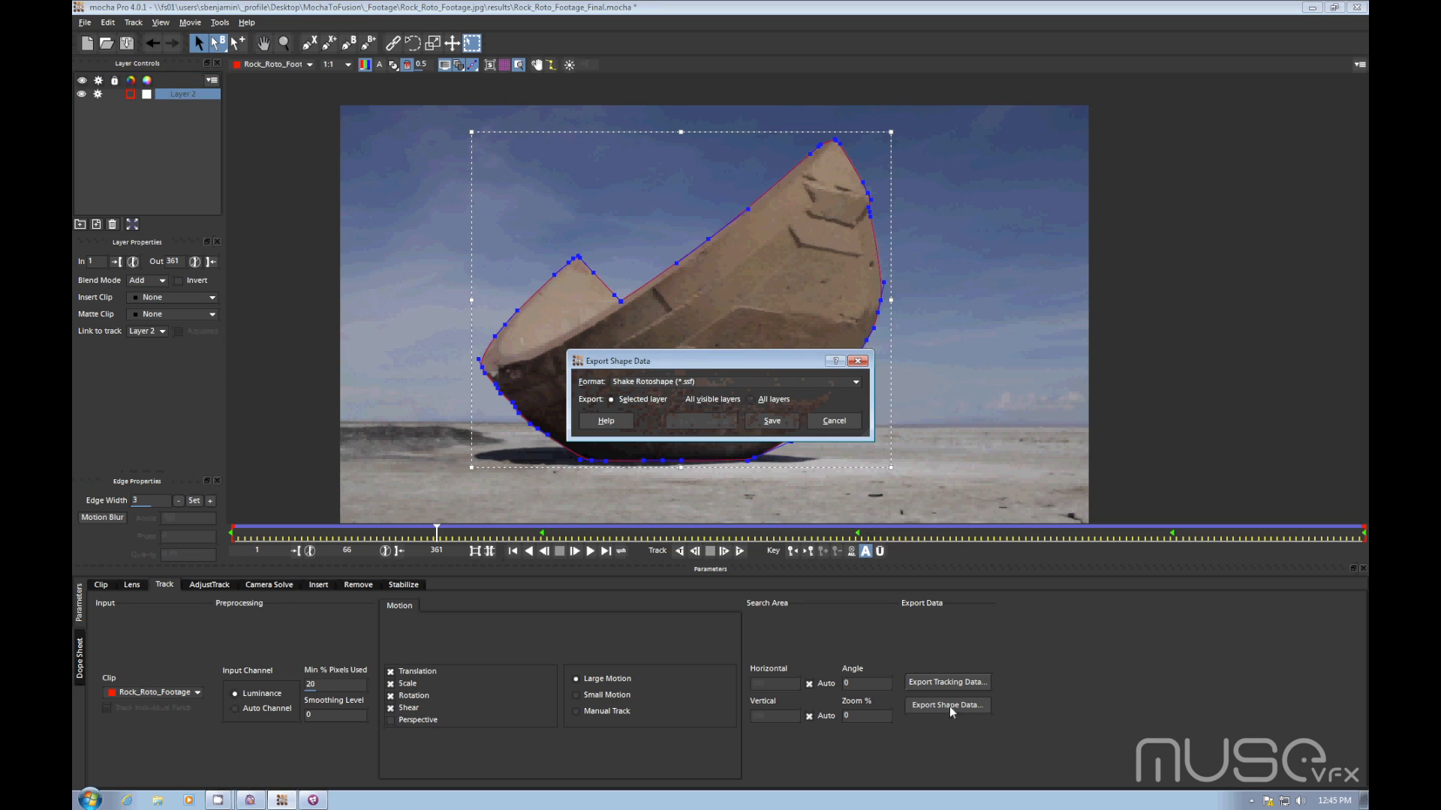
click(720, 382)
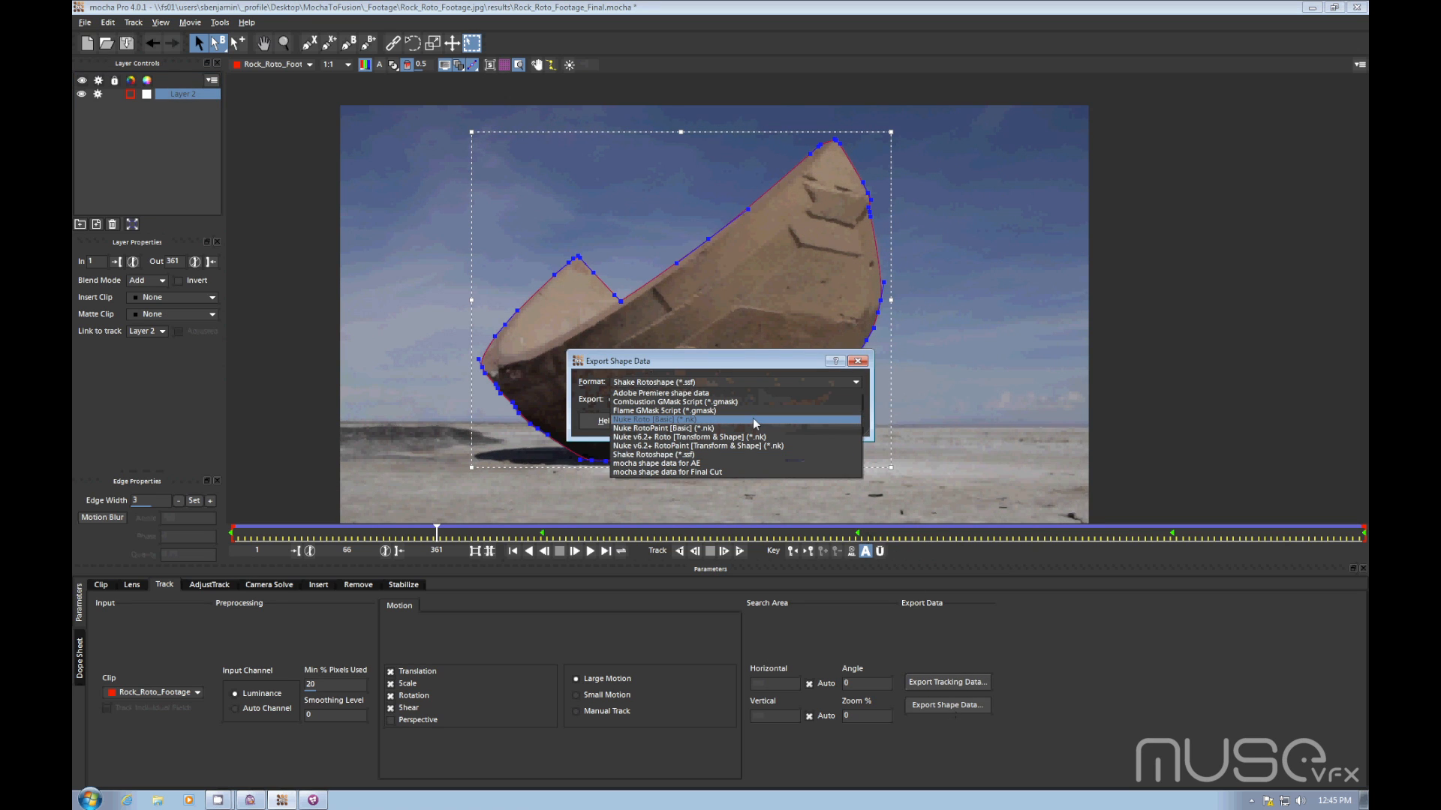
click(687, 456)
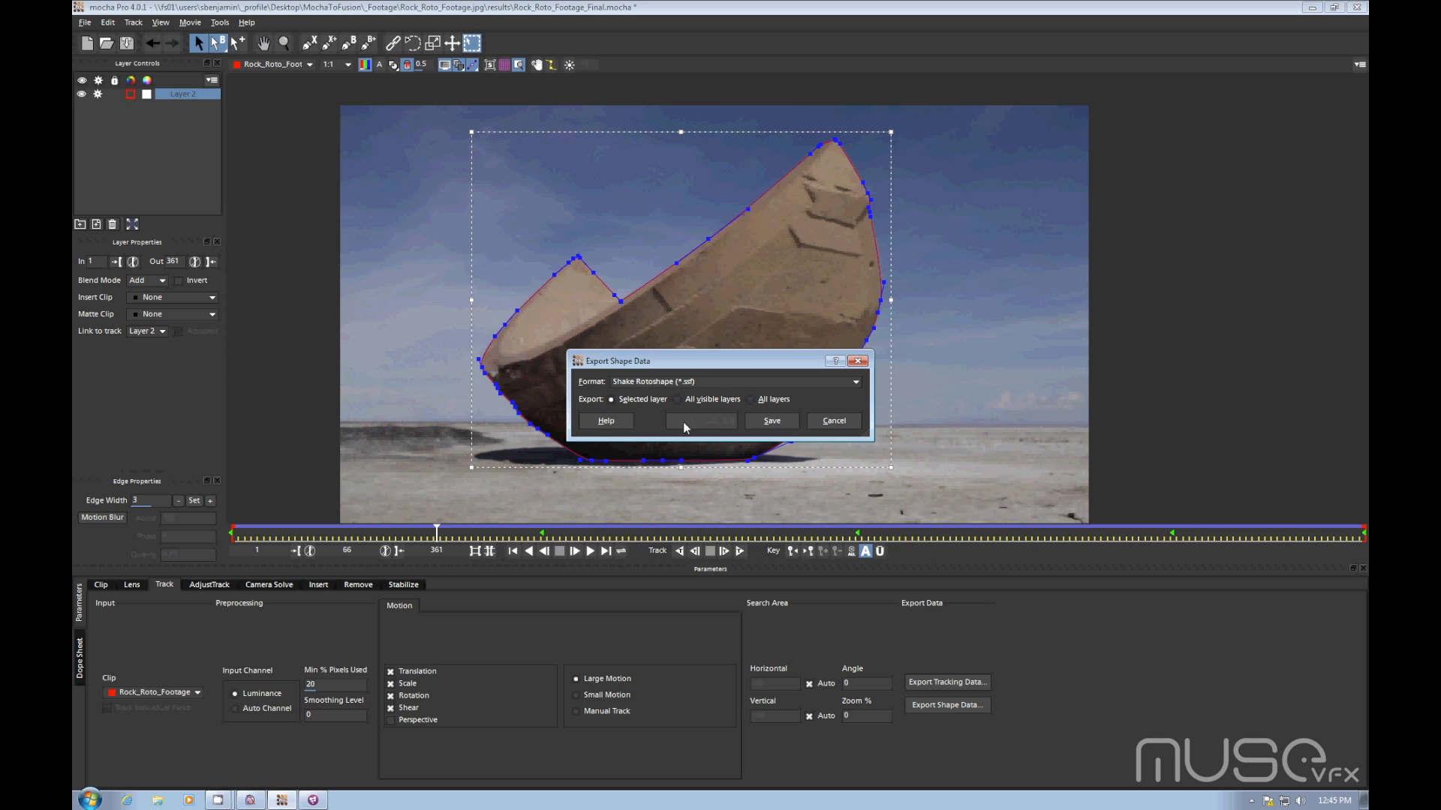
click(762, 424)
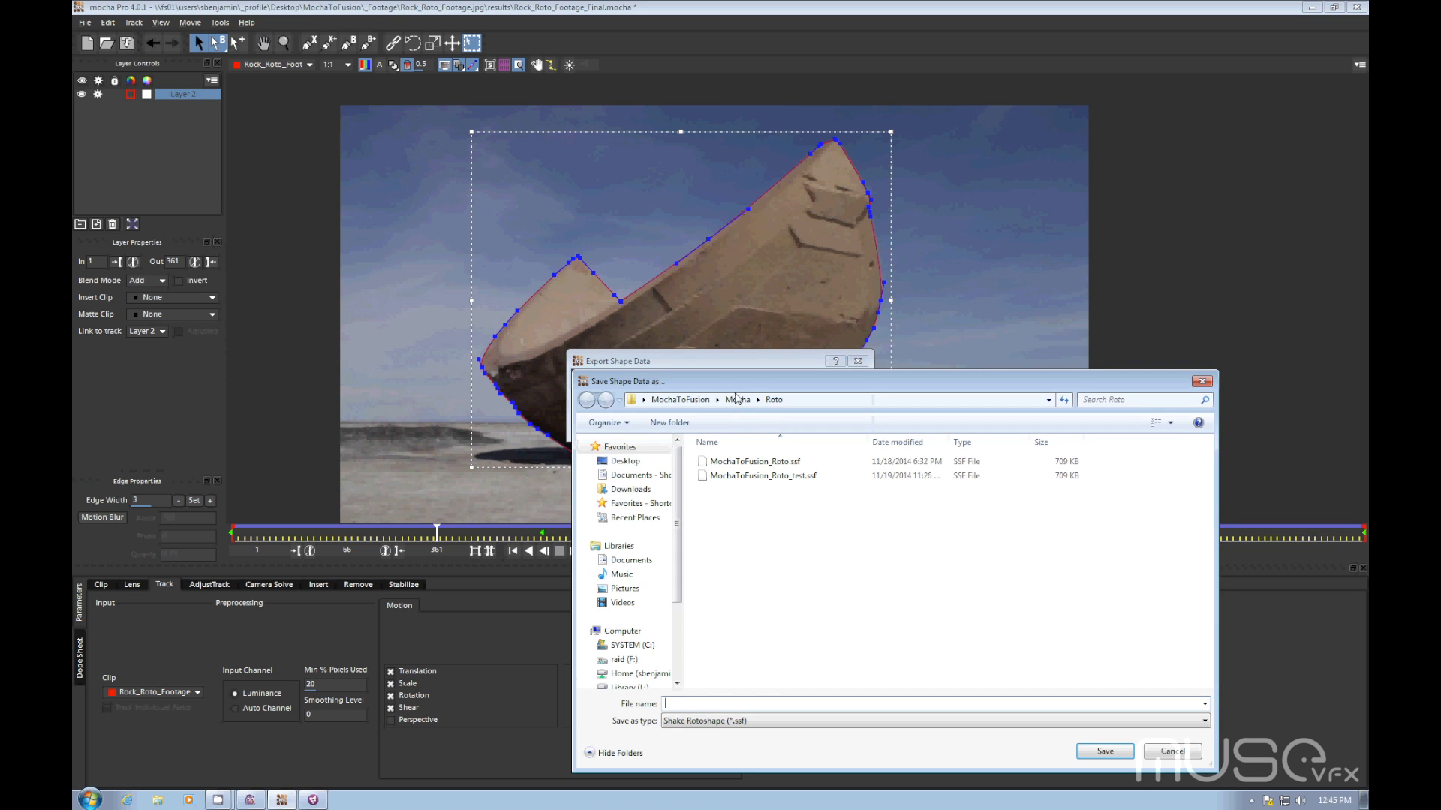
drag(739, 382, 684, 348)
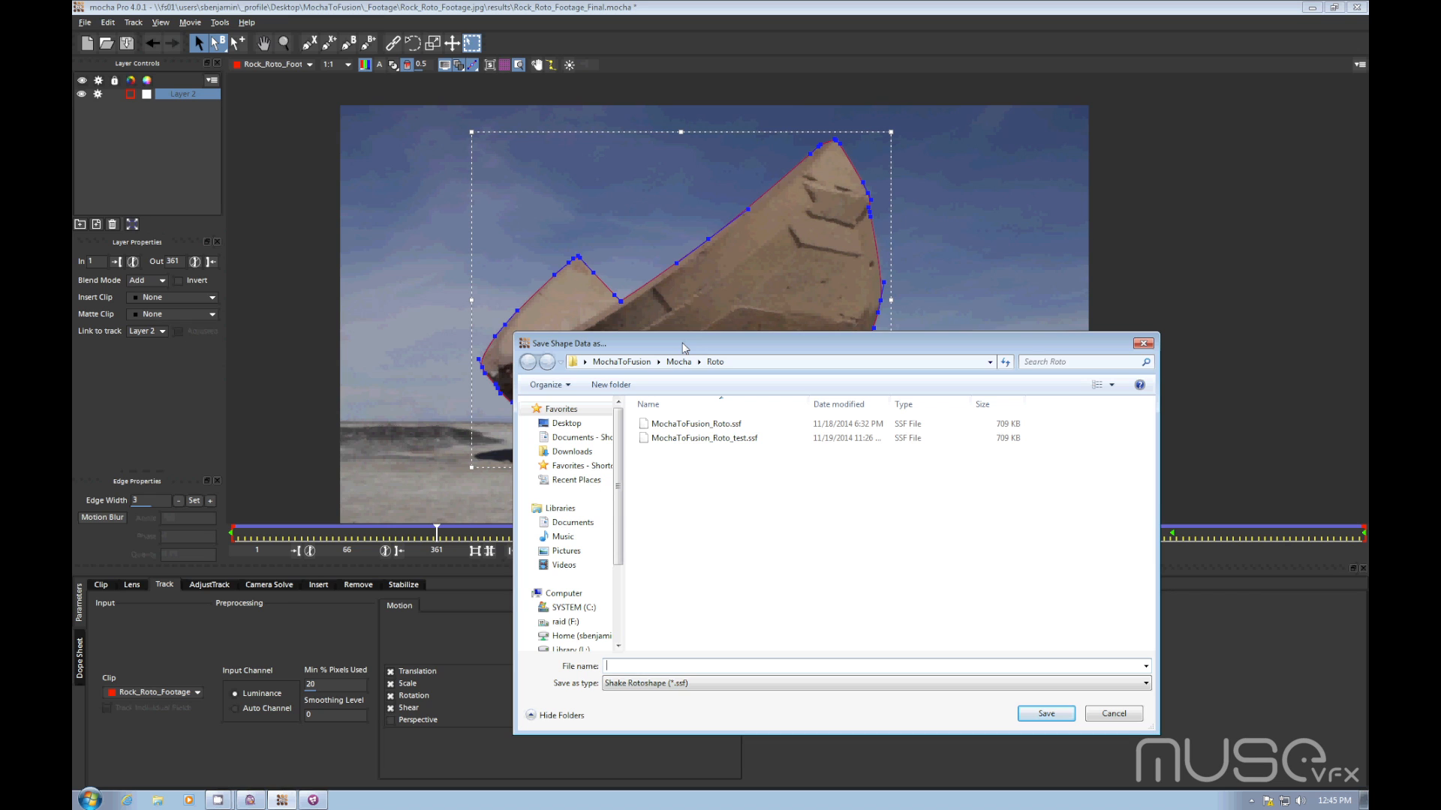
click(727, 439)
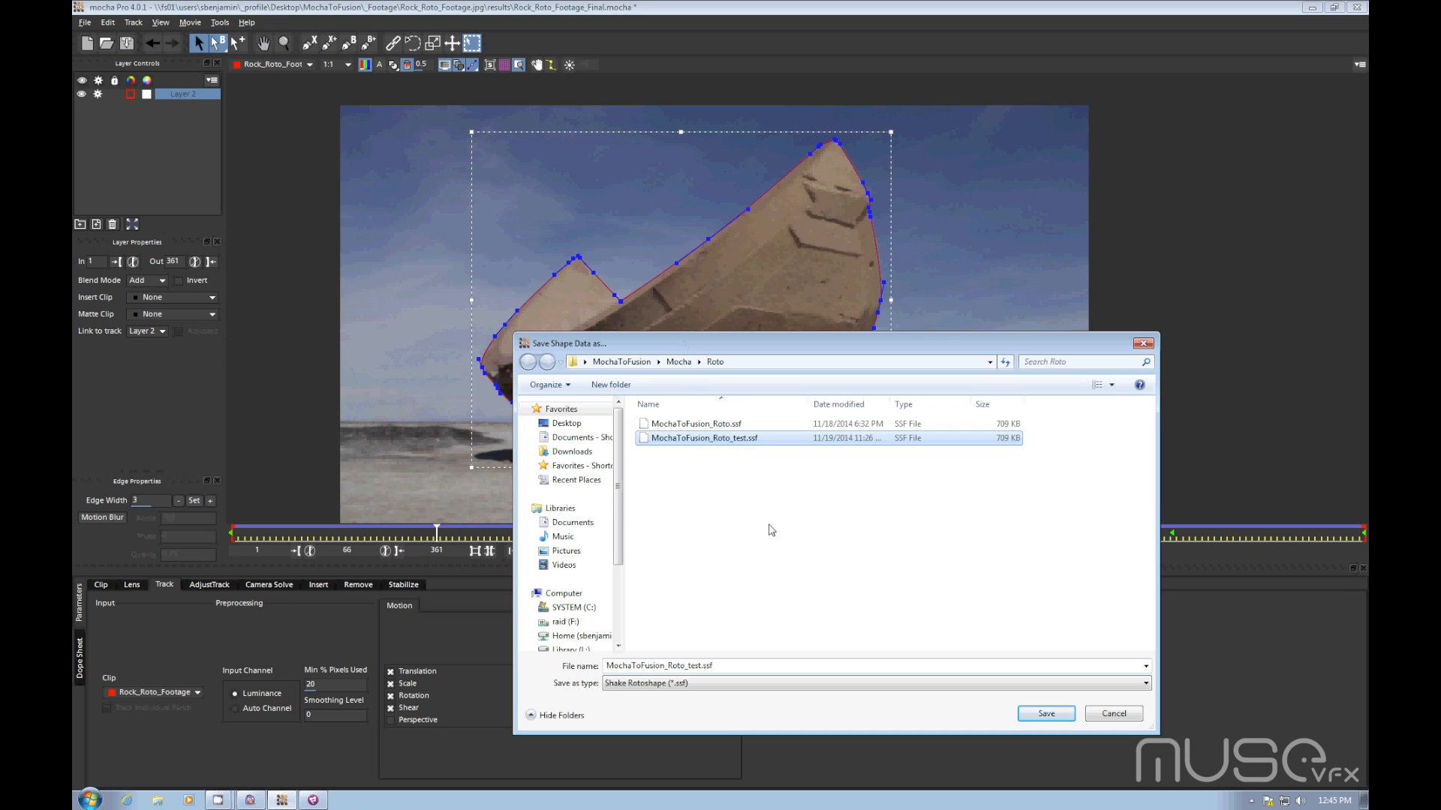
click(1044, 714)
click(773, 423)
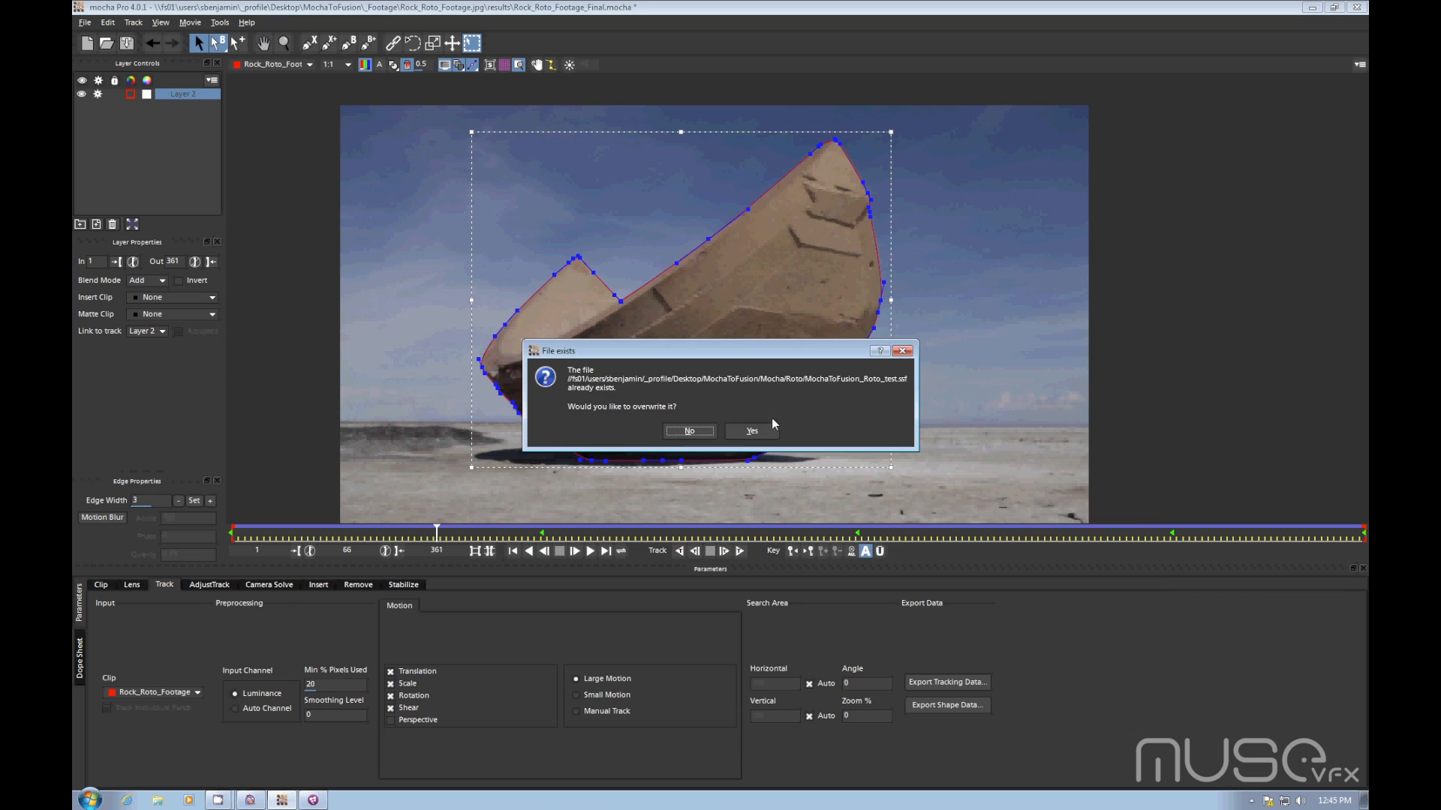
click(751, 430)
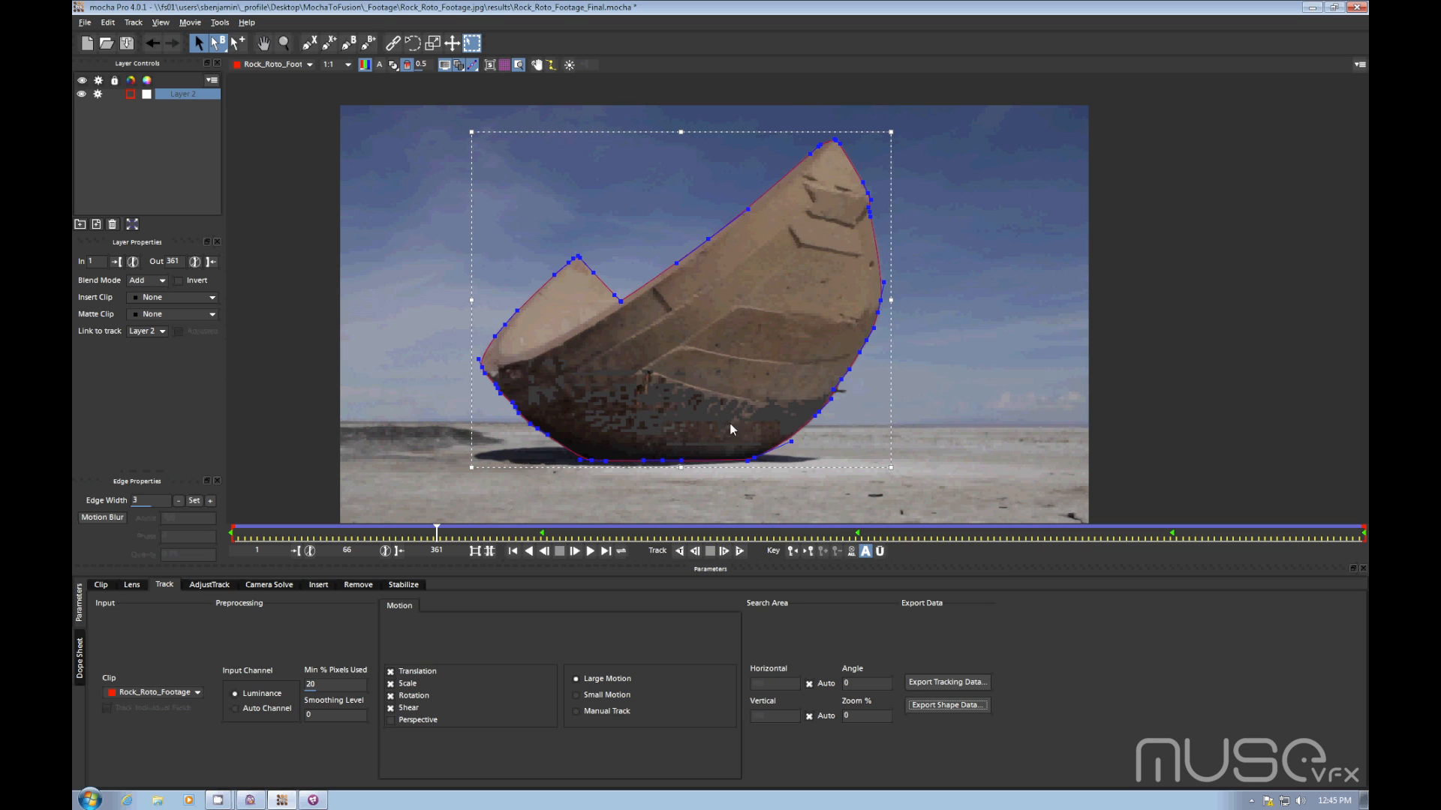
- Switch to Fusion and open the composition MochaToFusion_Roto.comp from the Fusion project's Roto folder
click(313, 801)
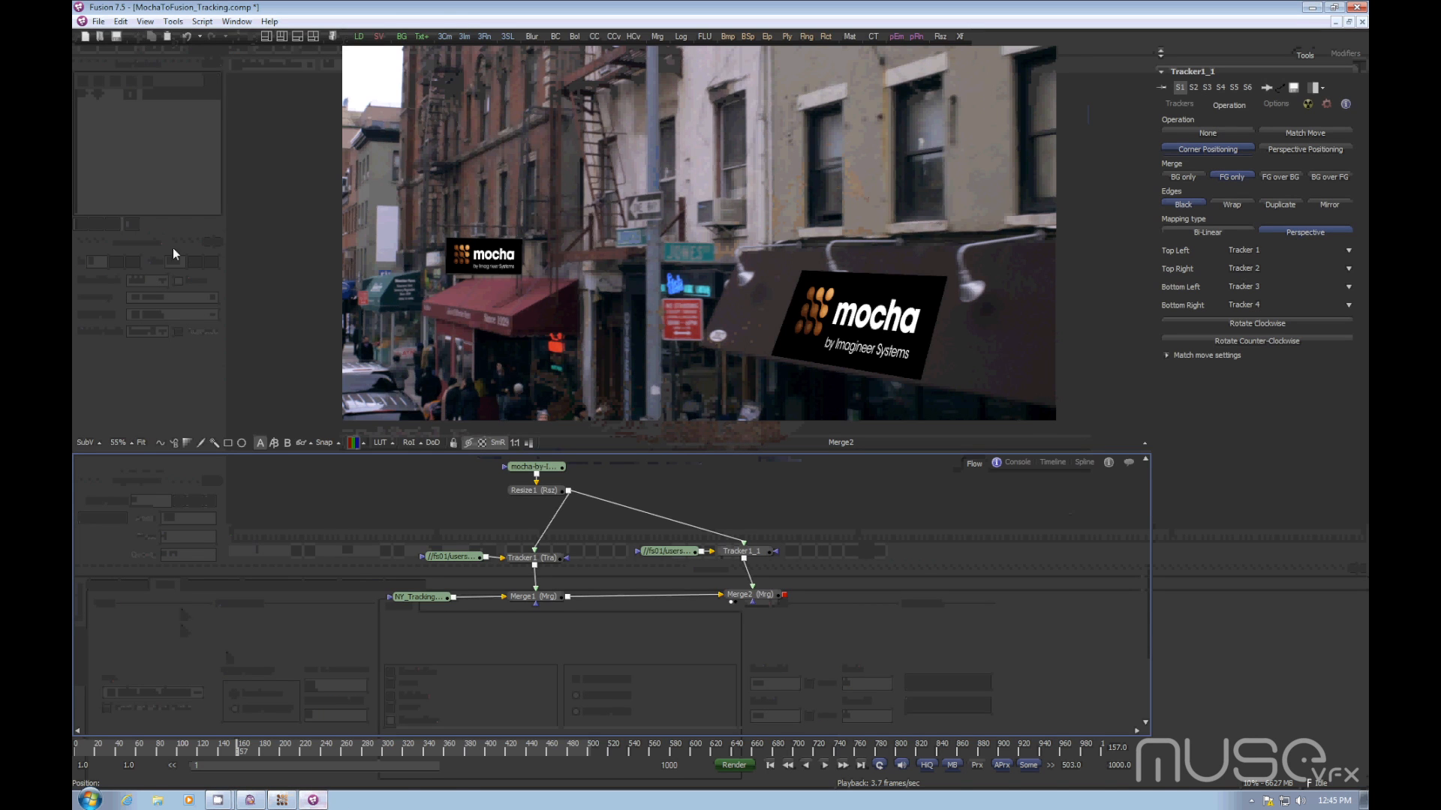
click(100, 21)
click(105, 55)
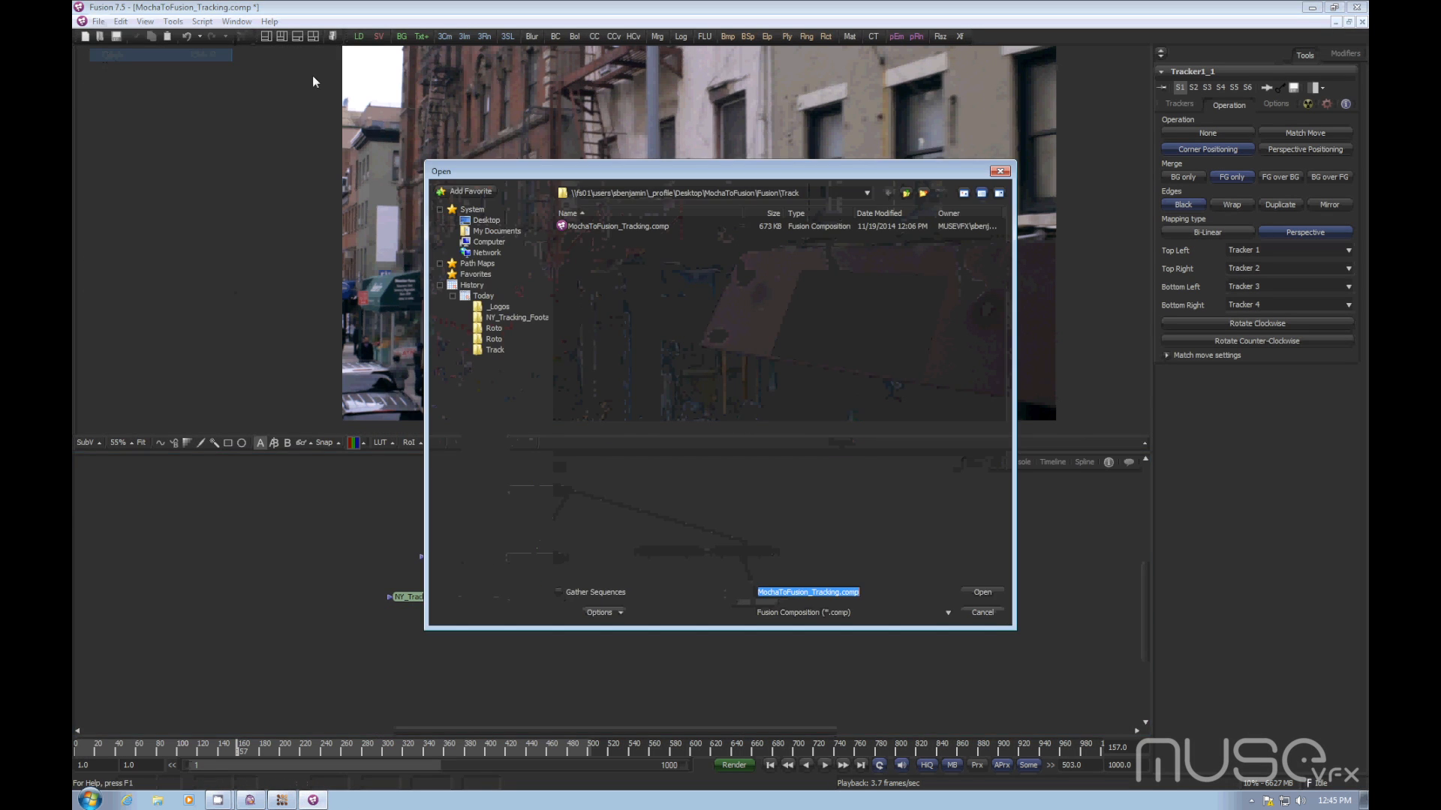
click(650, 191)
click(627, 370)
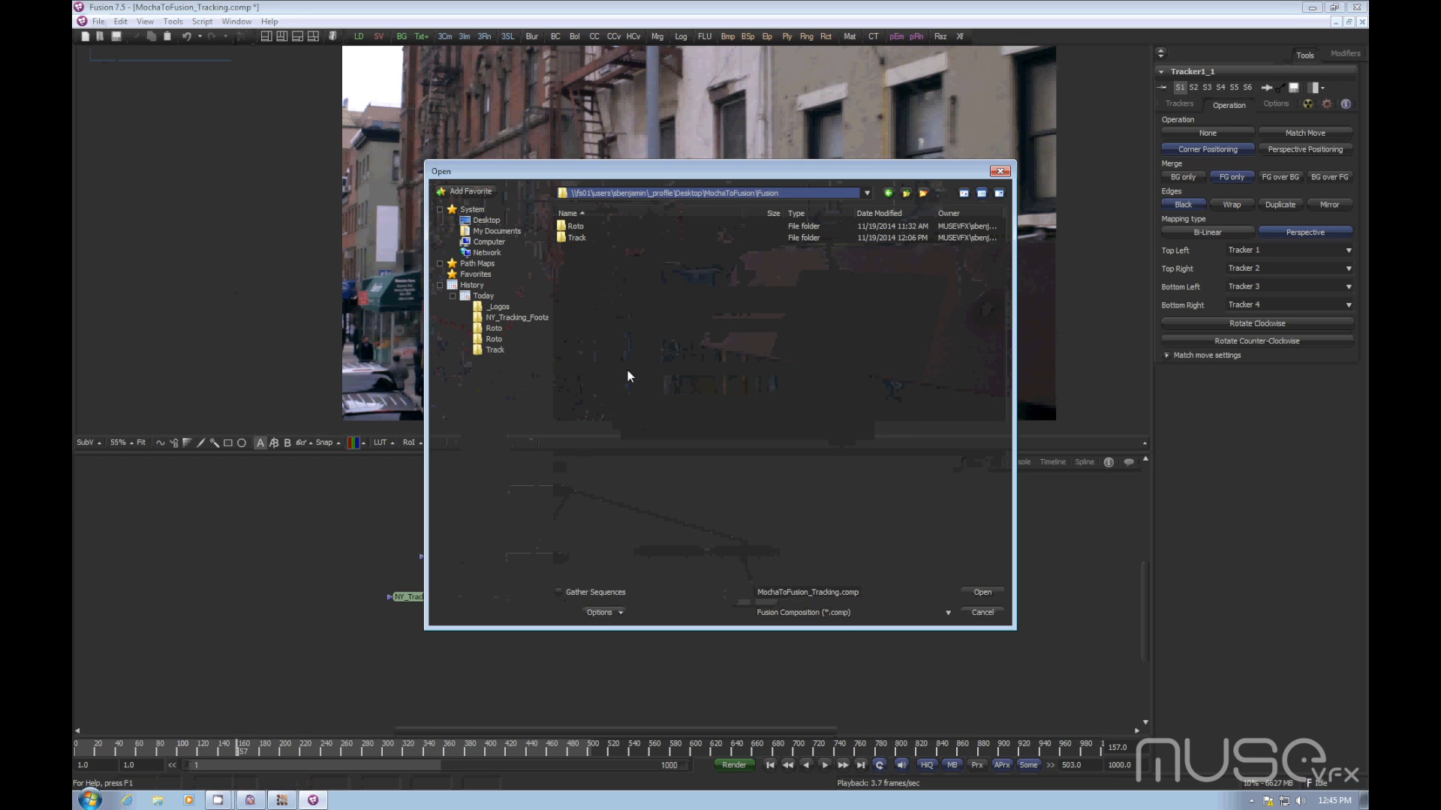
double_click(568, 226)
double_click(577, 226)
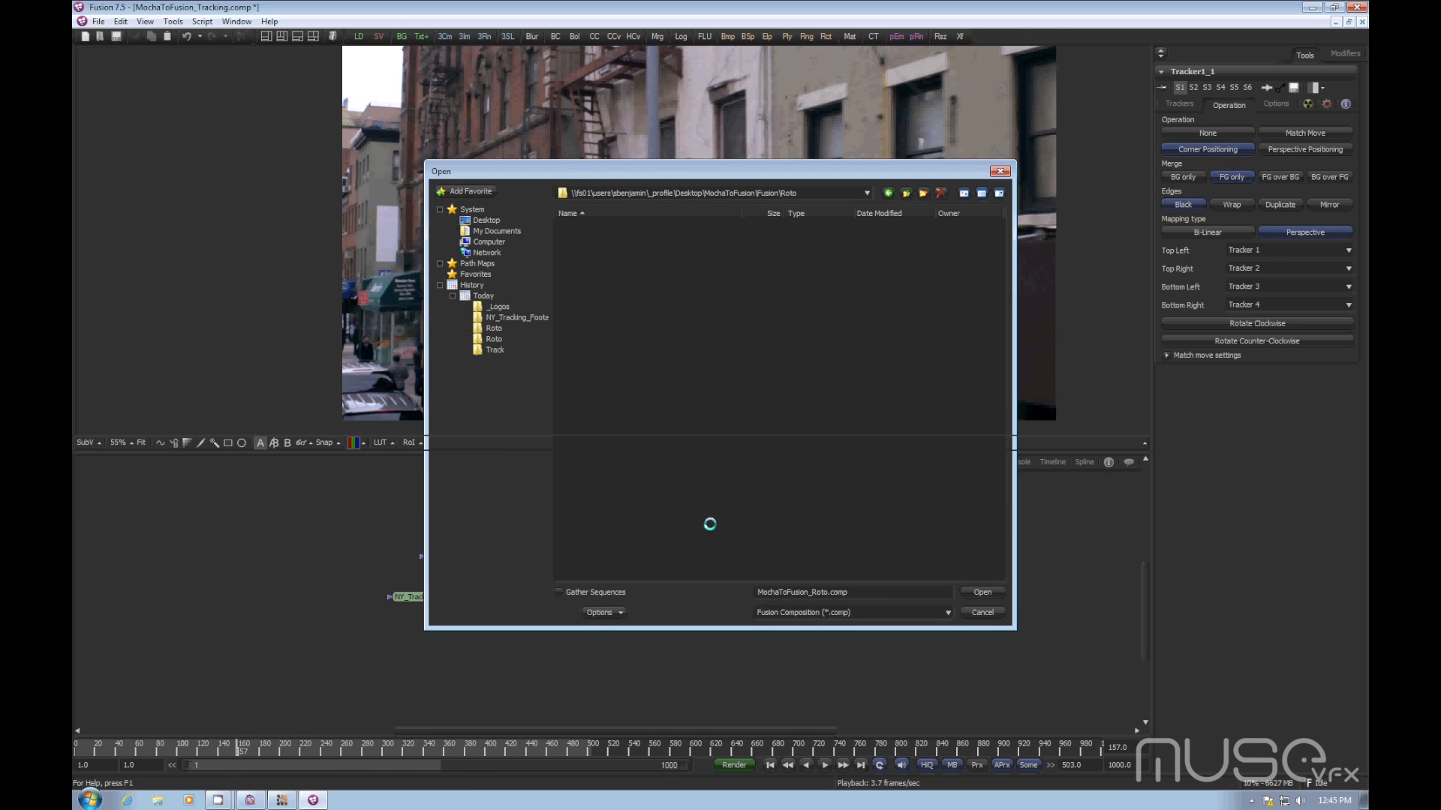
- Delete the existing Polygon1 mask node and add a new, empty Polygon mask above the ColorCorrector node
drag(386, 557, 464, 188)
scroll(705, 238, down, 4)
drag(622, 585, 630, 611)
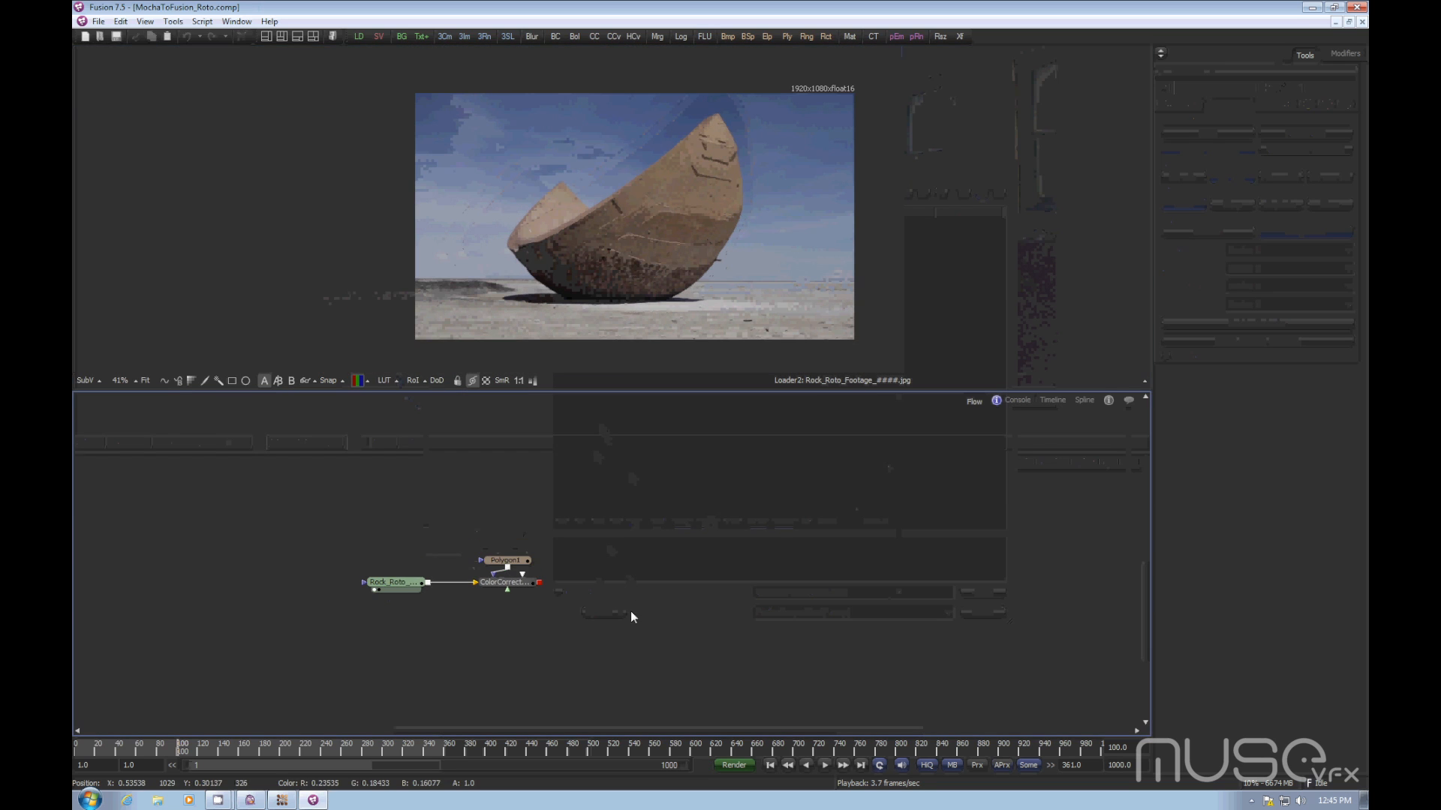
click(515, 562)
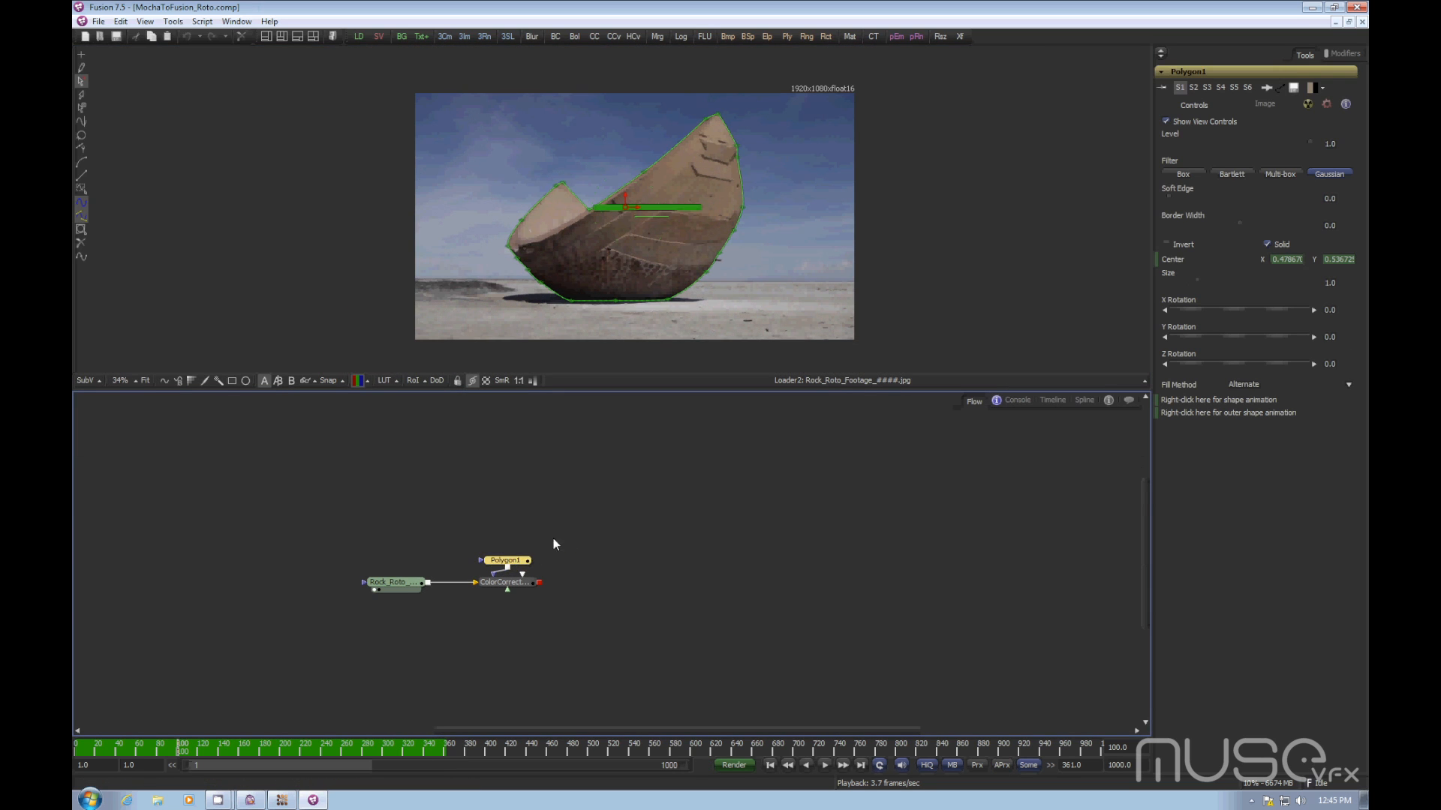
drag(556, 544, 505, 574)
key(Delete)
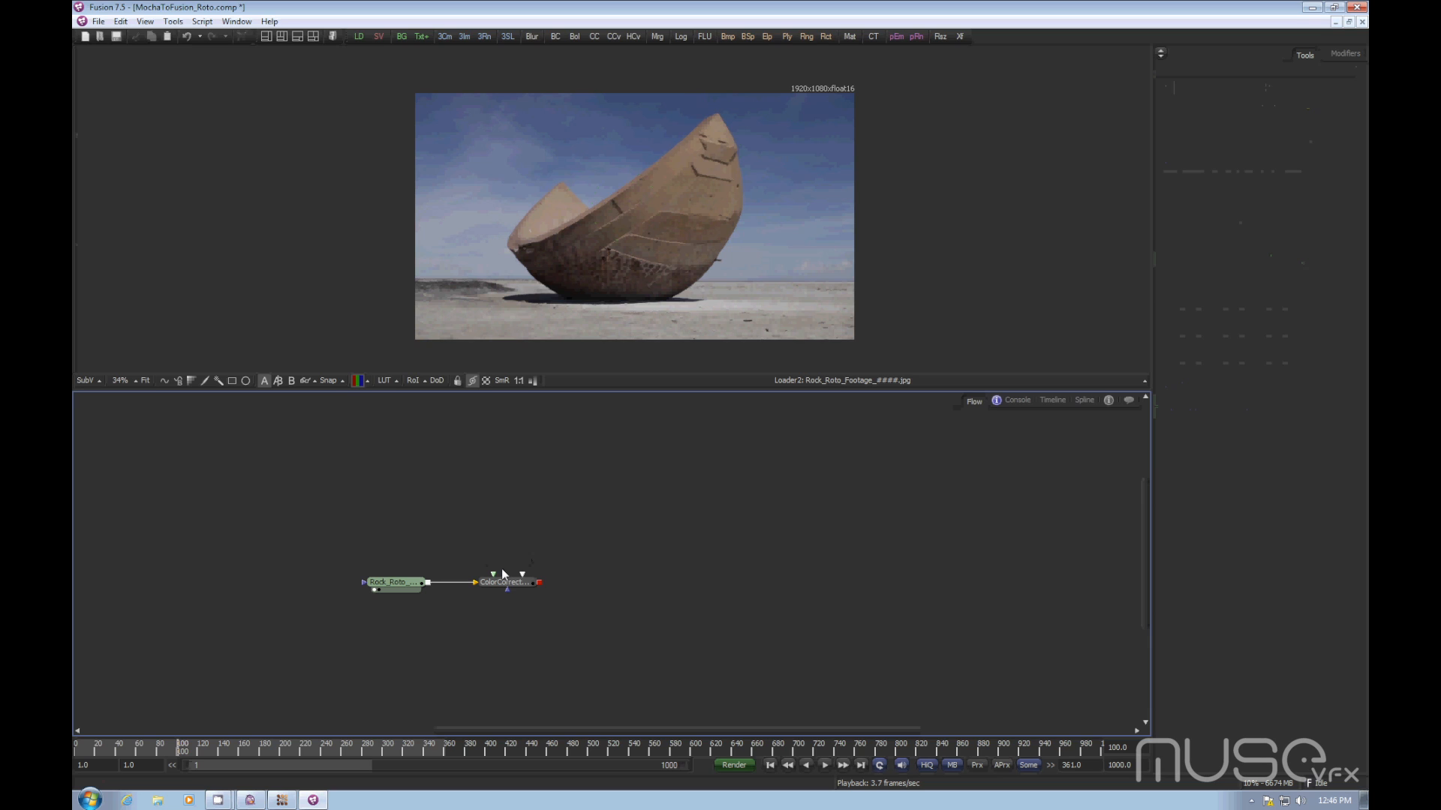
click(162, 381)
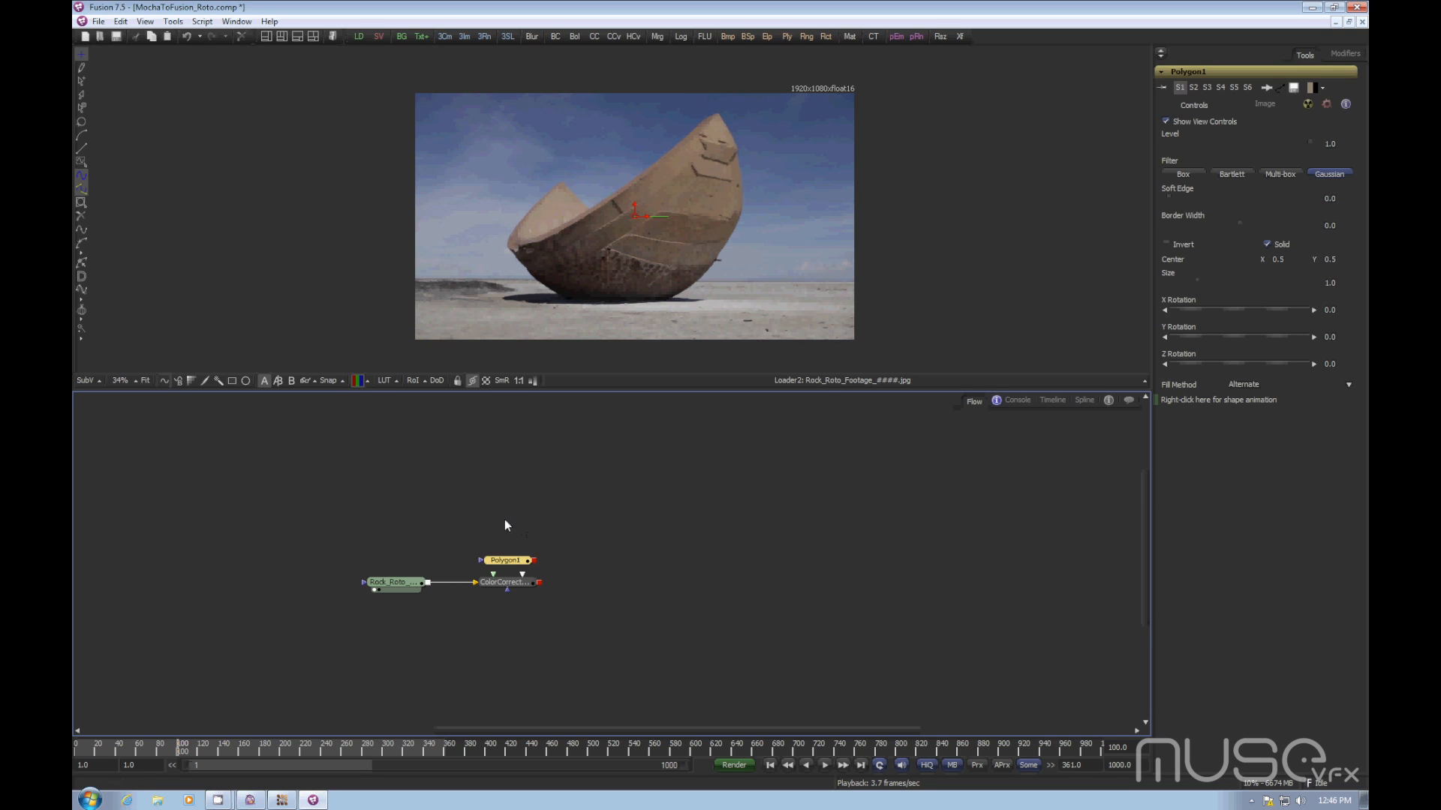
- Import the SSF shape file MochaToFusion_Roto.ssf from the MochaToFusion\Mocha\Roto folder into the new polygon's polyline
right_click(712, 313)
mouse_move(763, 518)
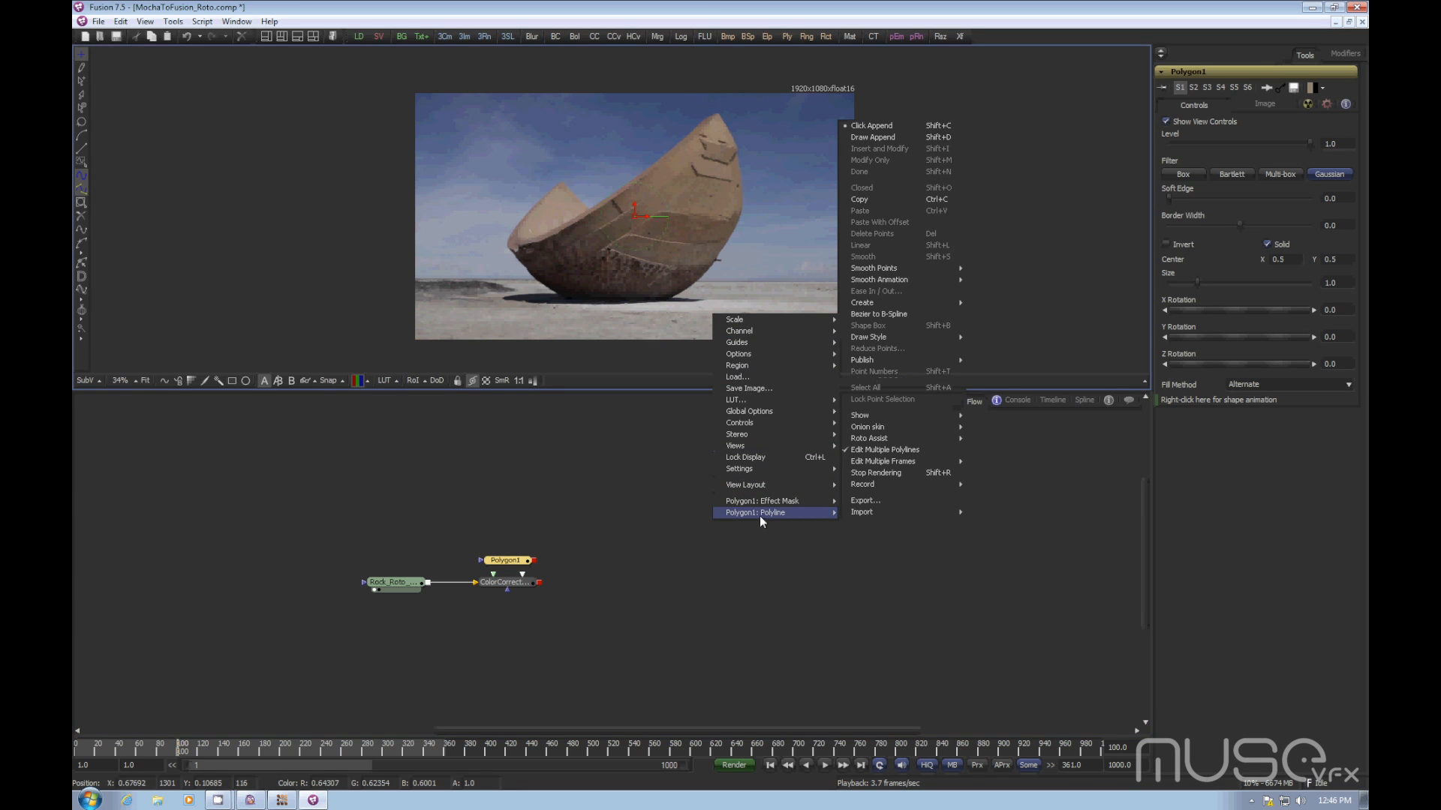
mouse_move(872, 515)
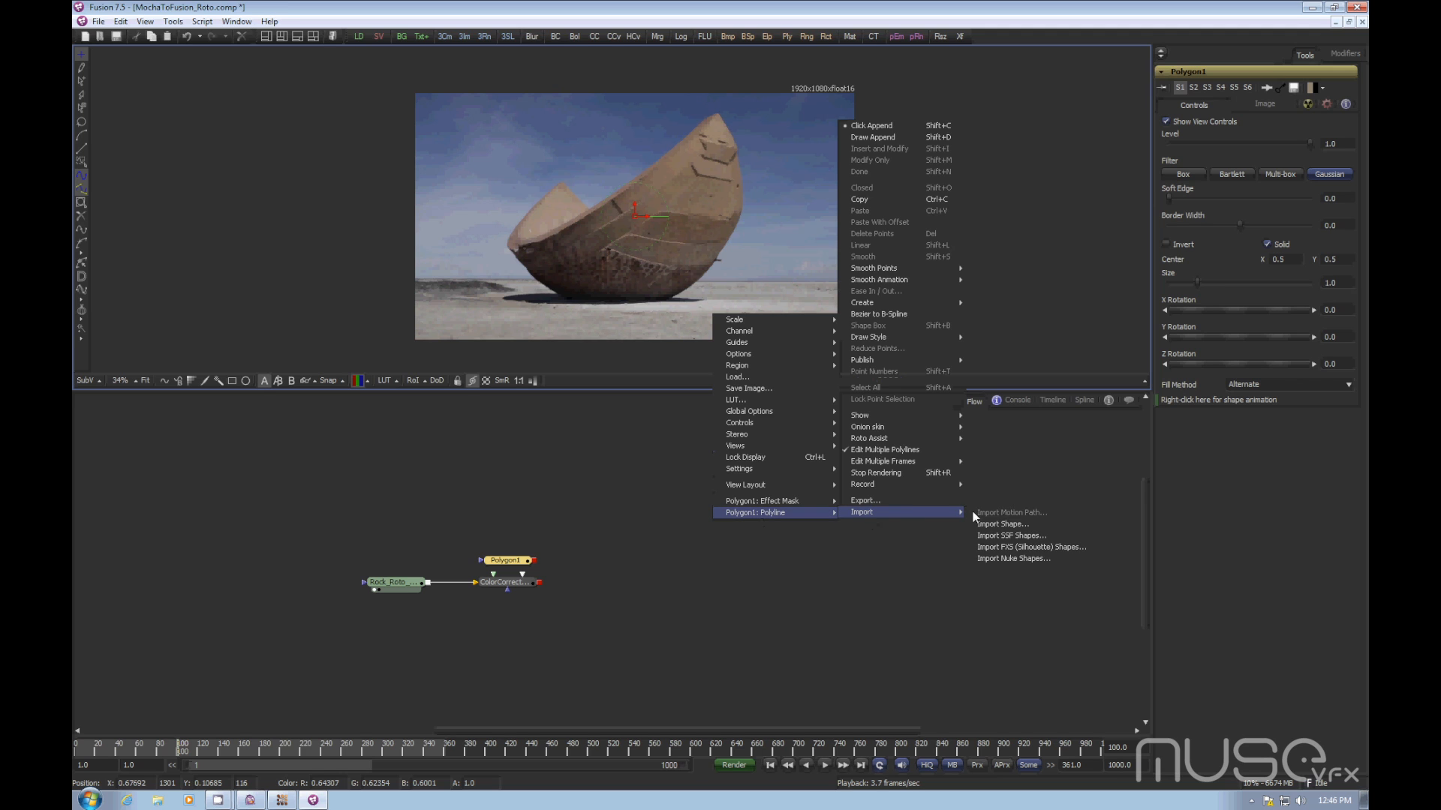
click(1008, 536)
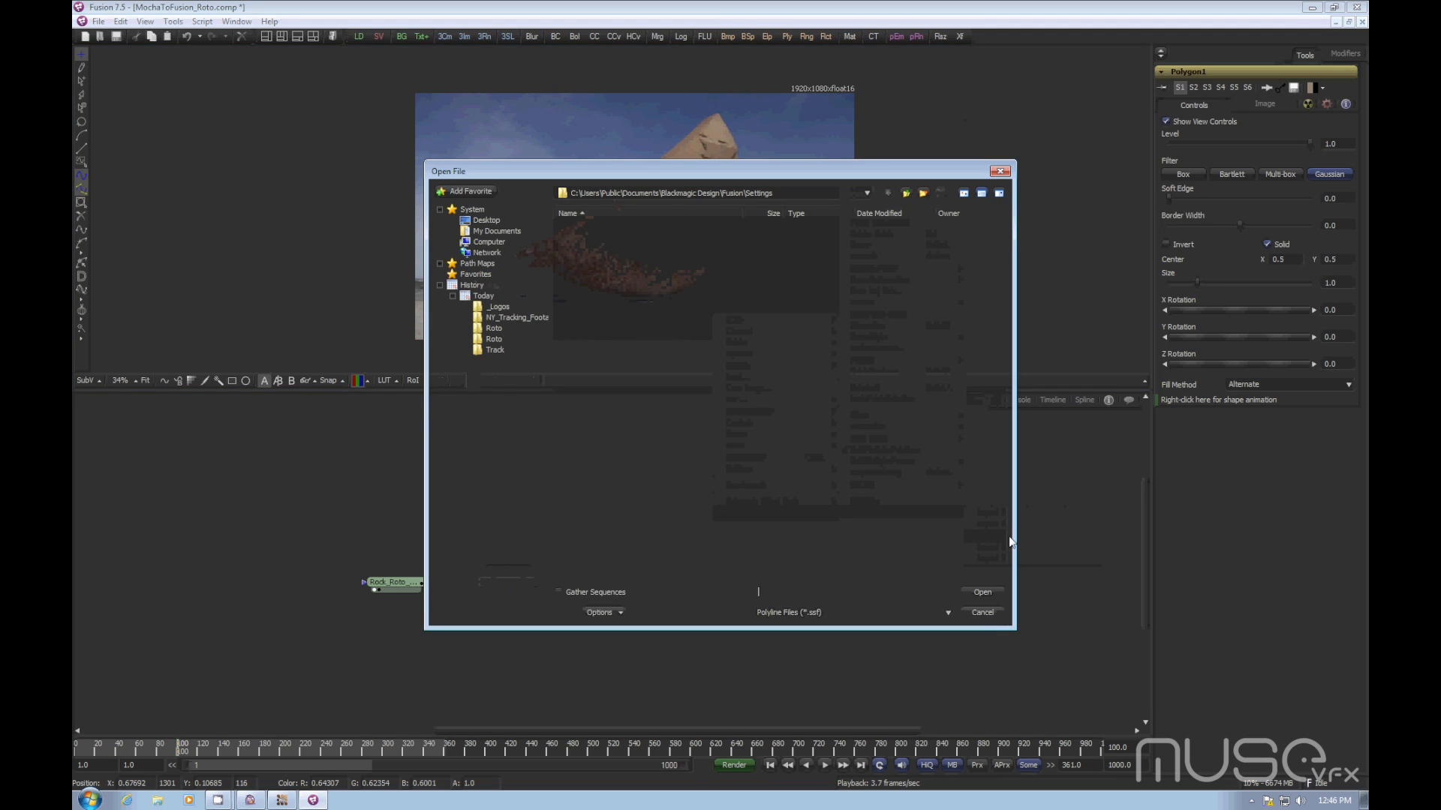
click(680, 193)
click(615, 206)
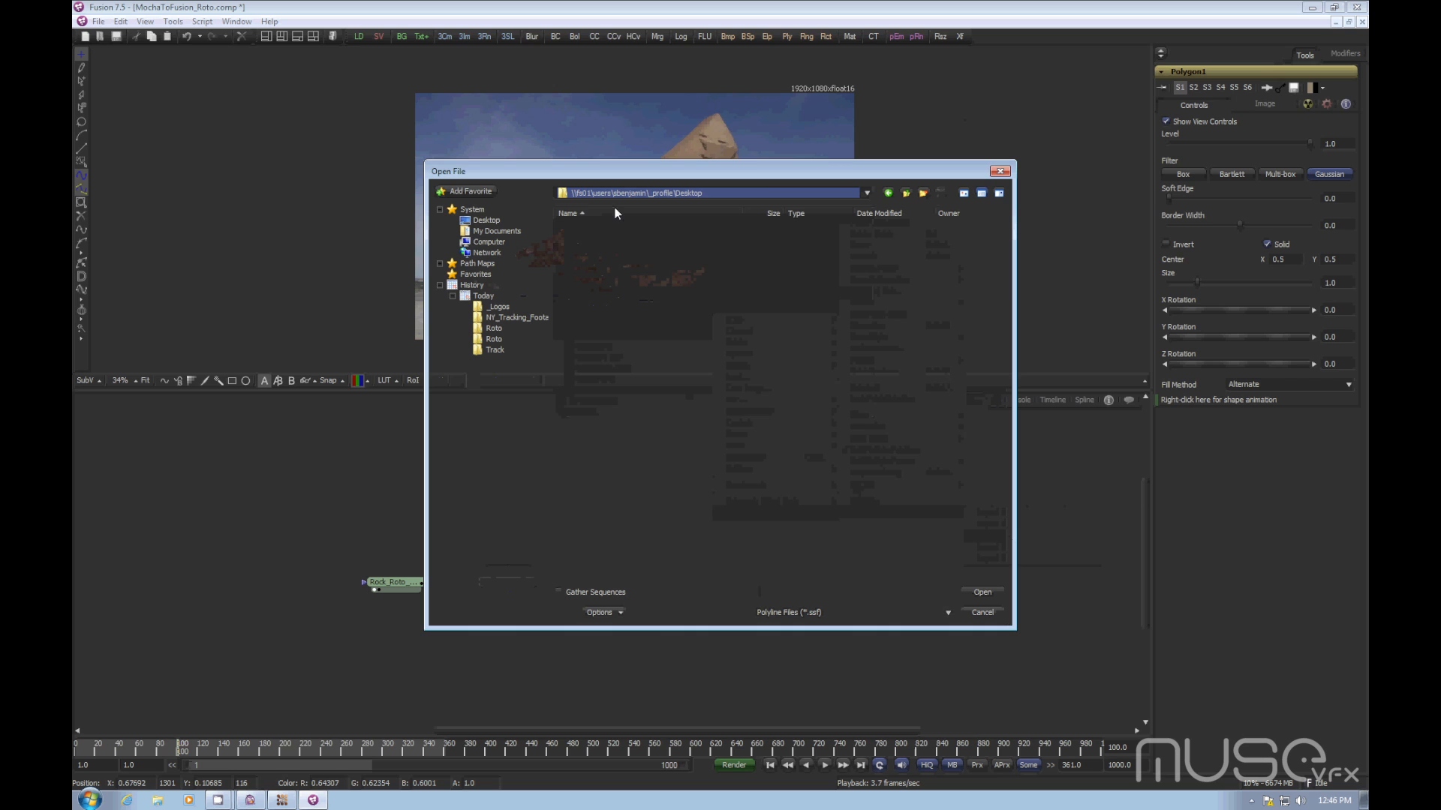
double_click(602, 240)
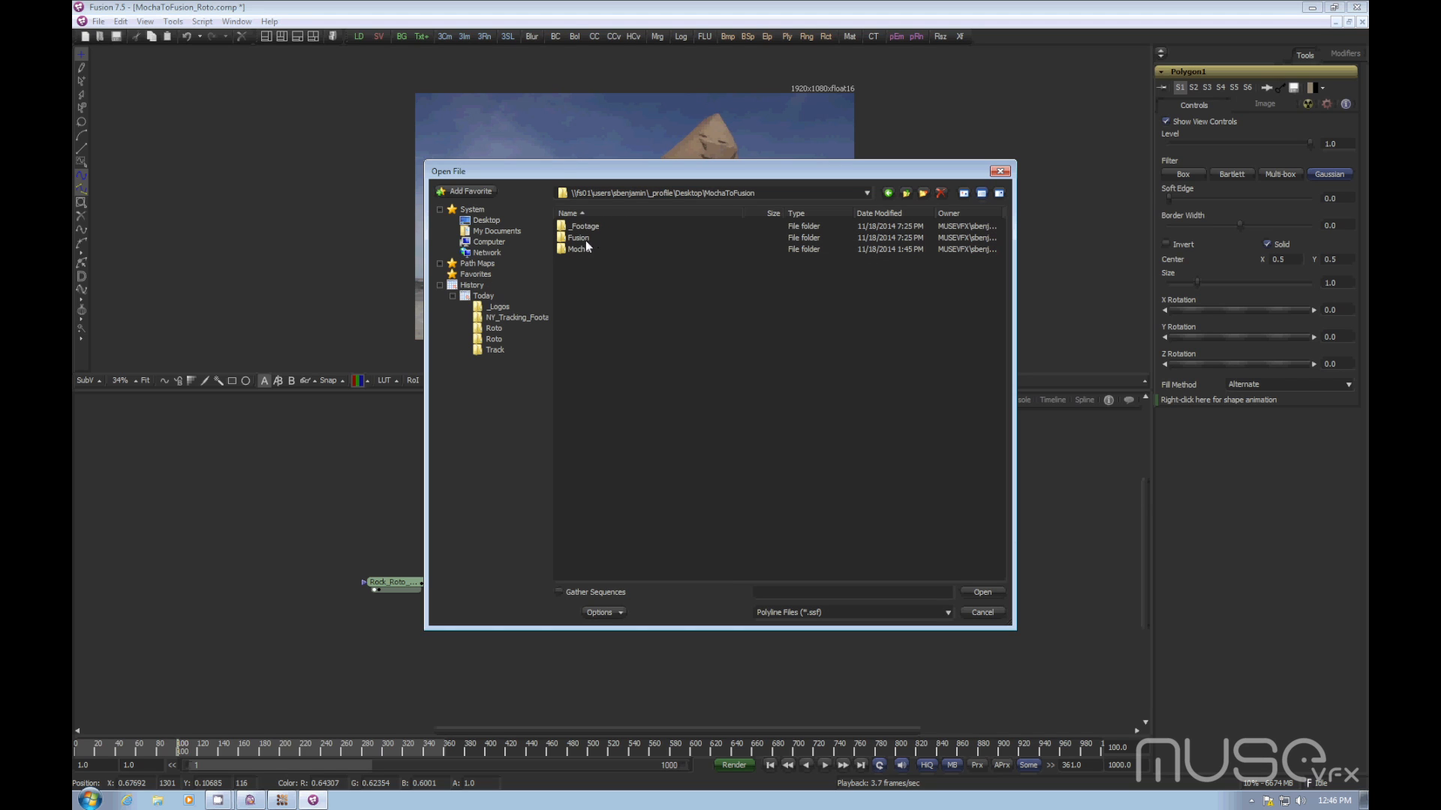
double_click(582, 251)
double_click(577, 249)
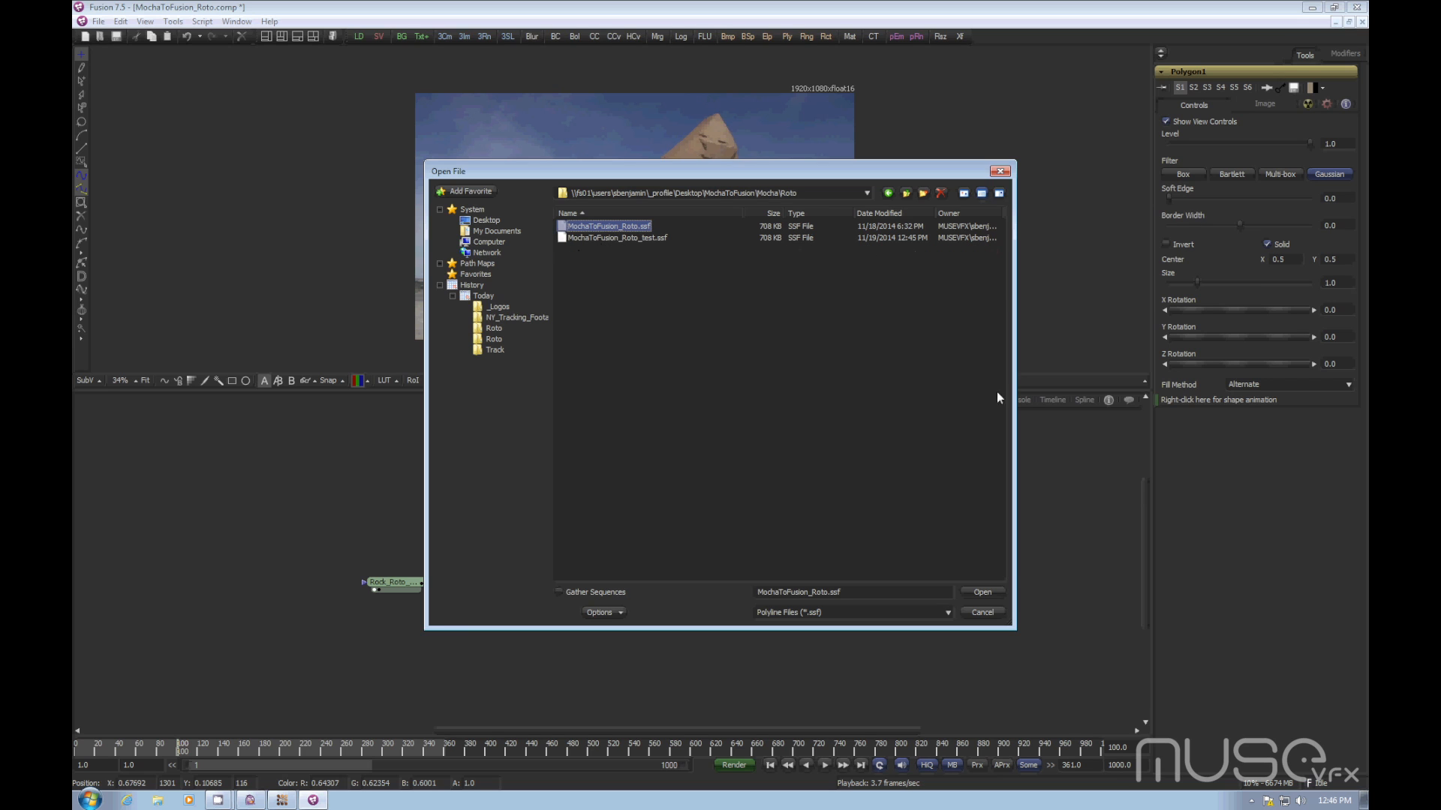
click(989, 592)
key(Return)
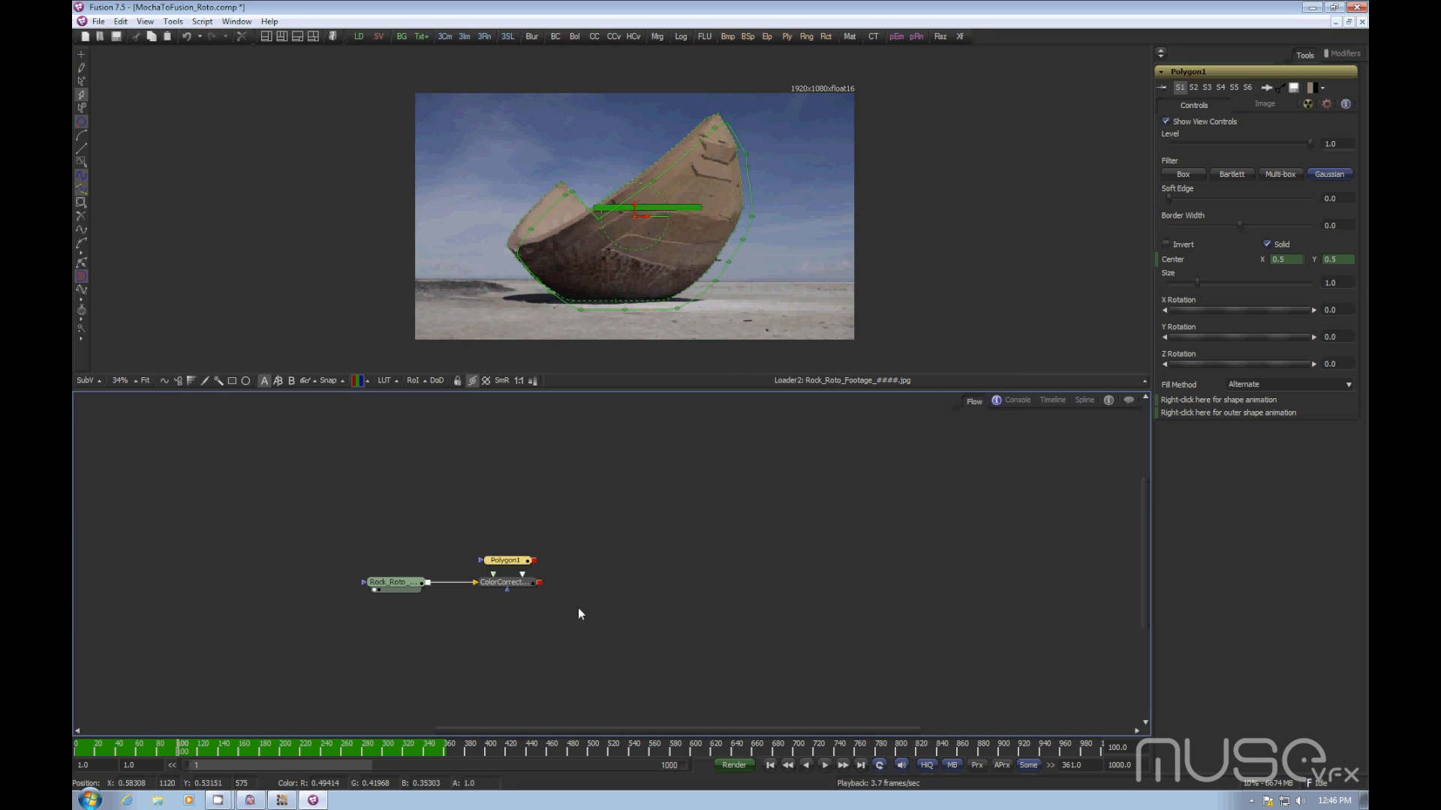
- Play the footage from frame 1 to check how the imported shape follows the rock, stopping at frame 40
click(769, 765)
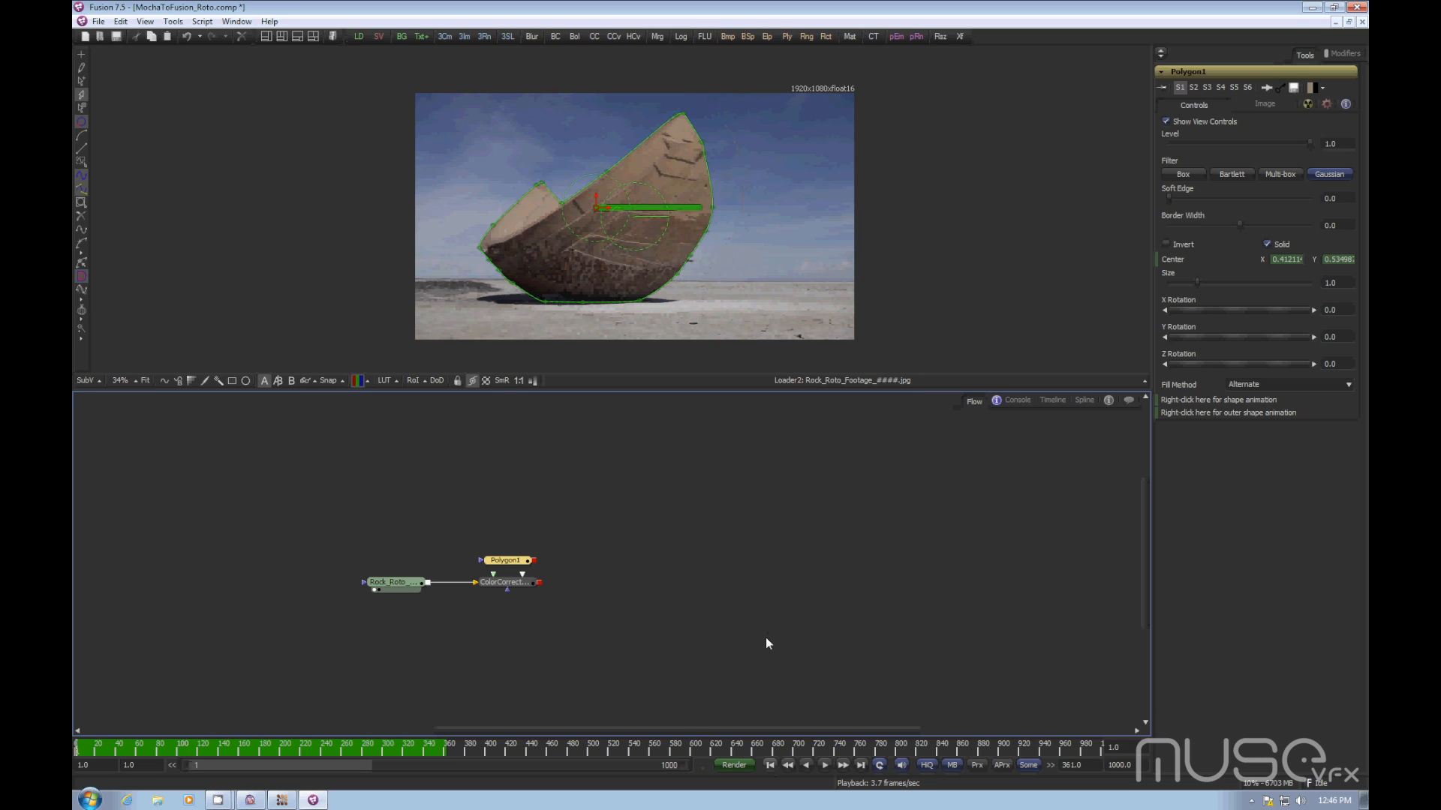
click(825, 771)
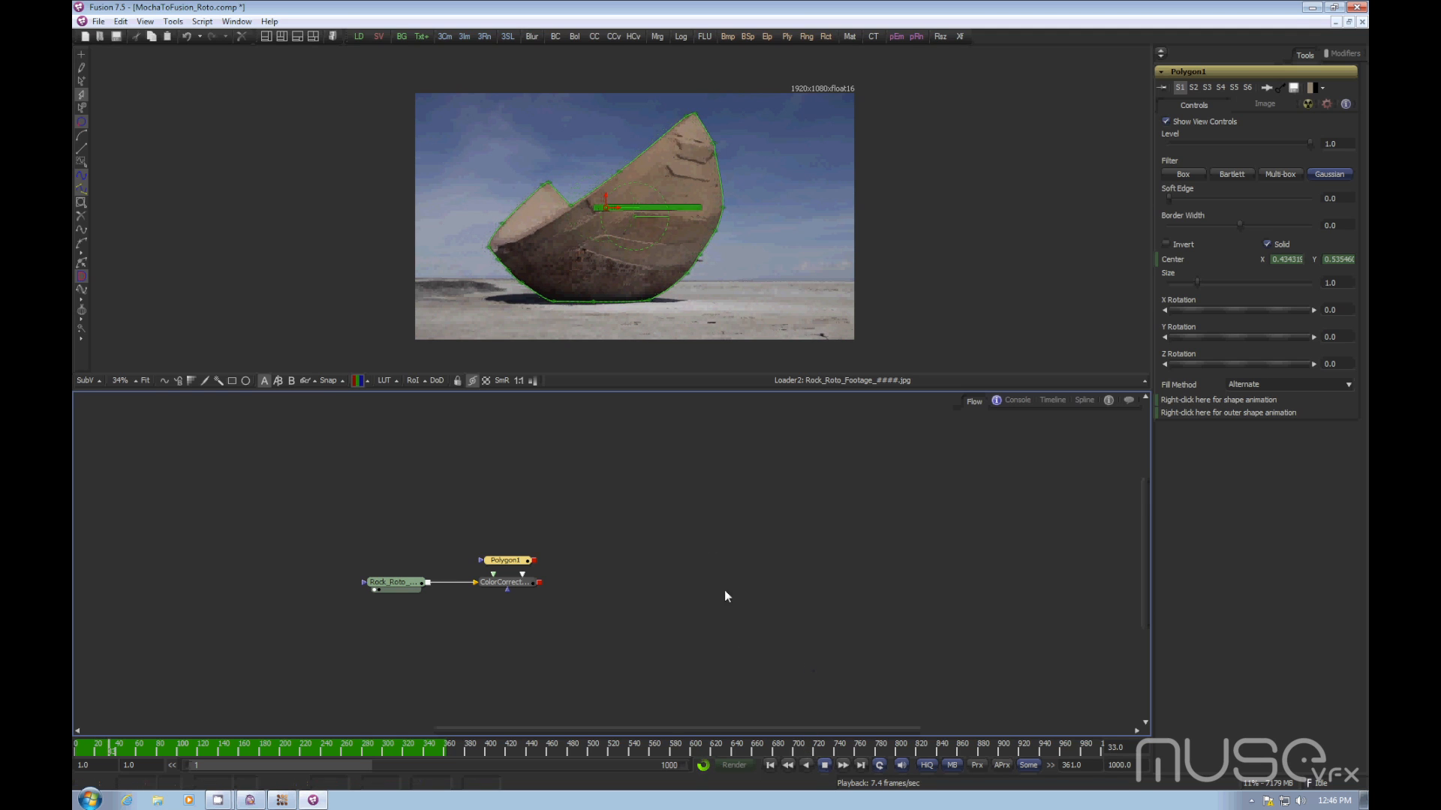
click(821, 765)
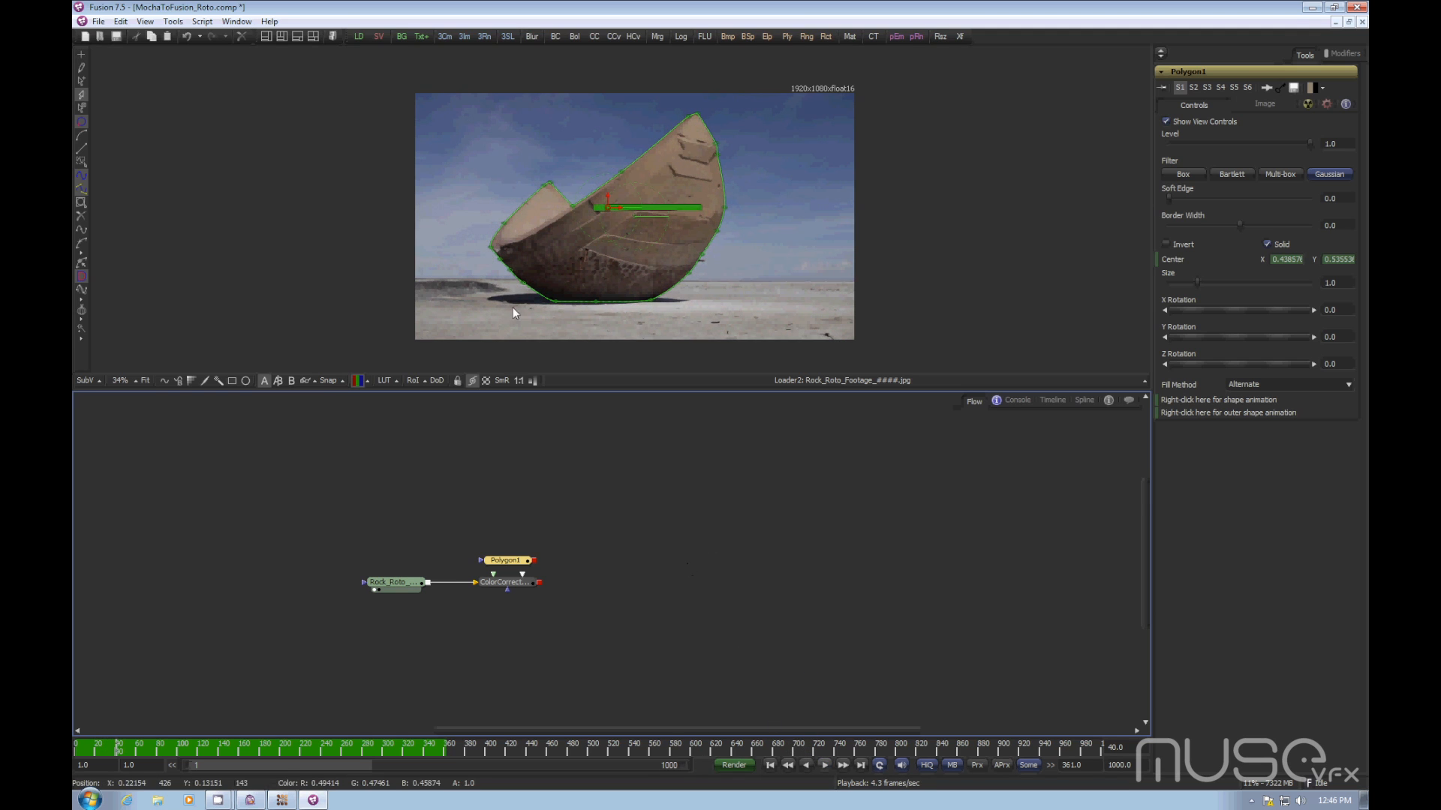
- Pull a control point of the polygon outward from the rock's lower-left edge and undo the move
scroll(891, 326, up, 5)
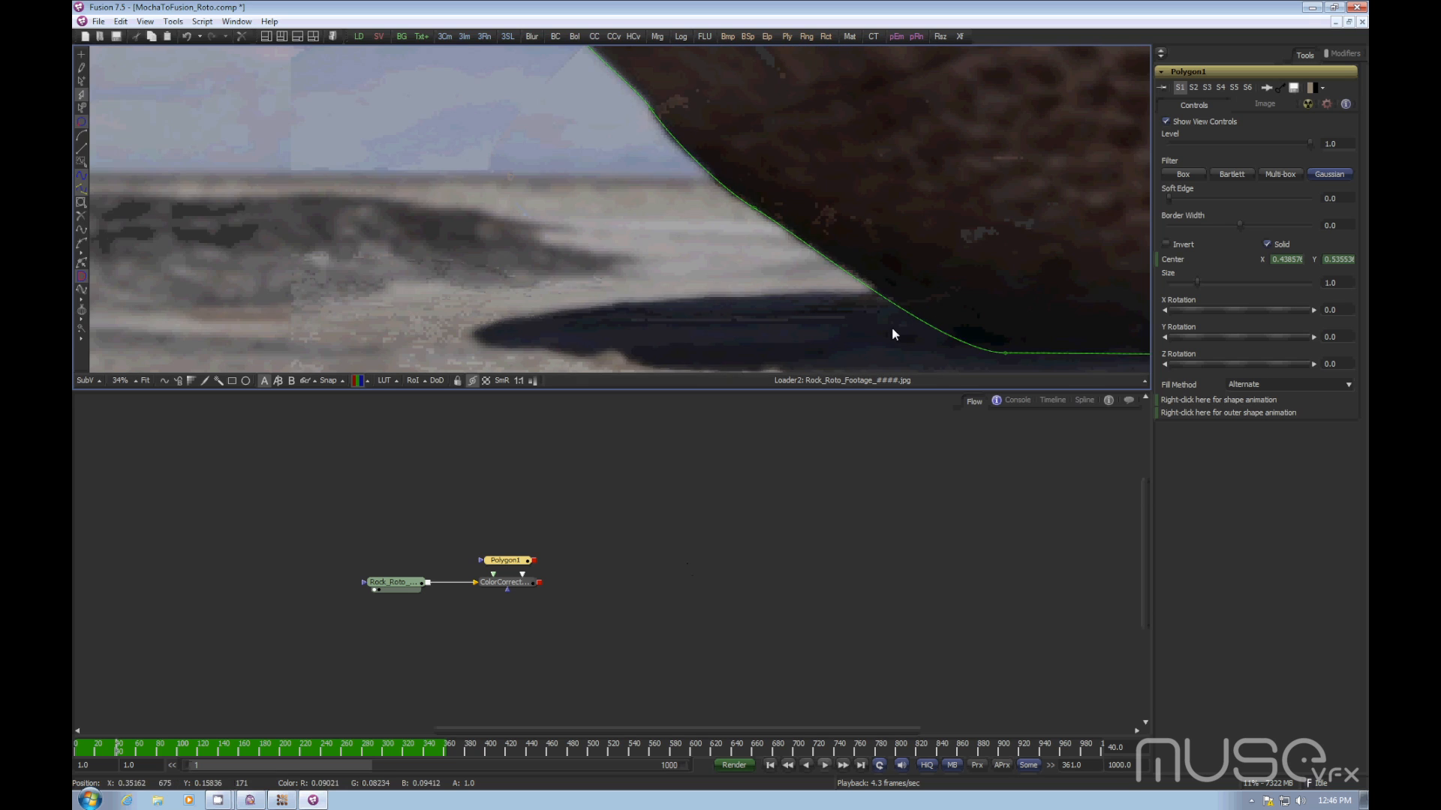
scroll(846, 331, up, 1)
drag(649, 274, 605, 301)
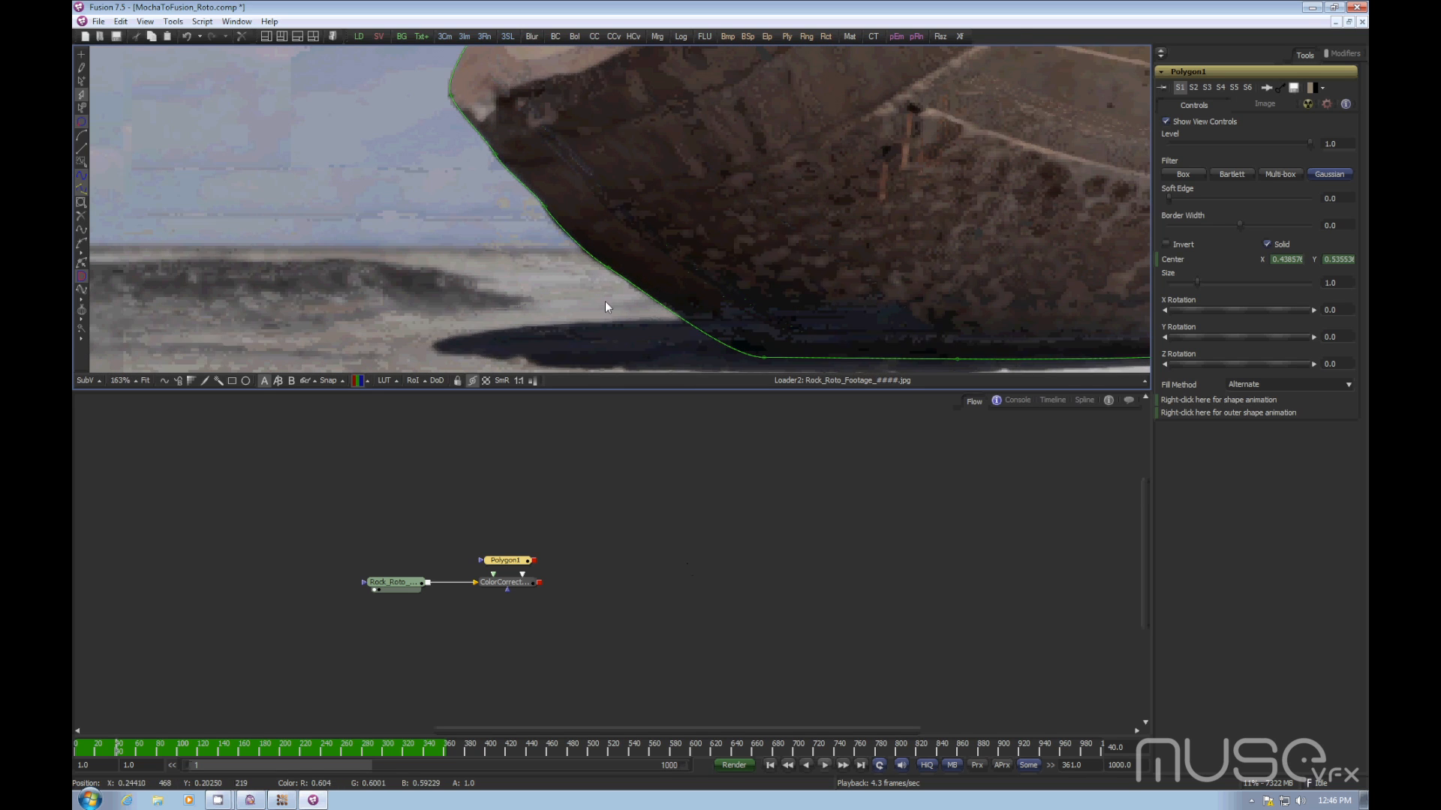
click(83, 279)
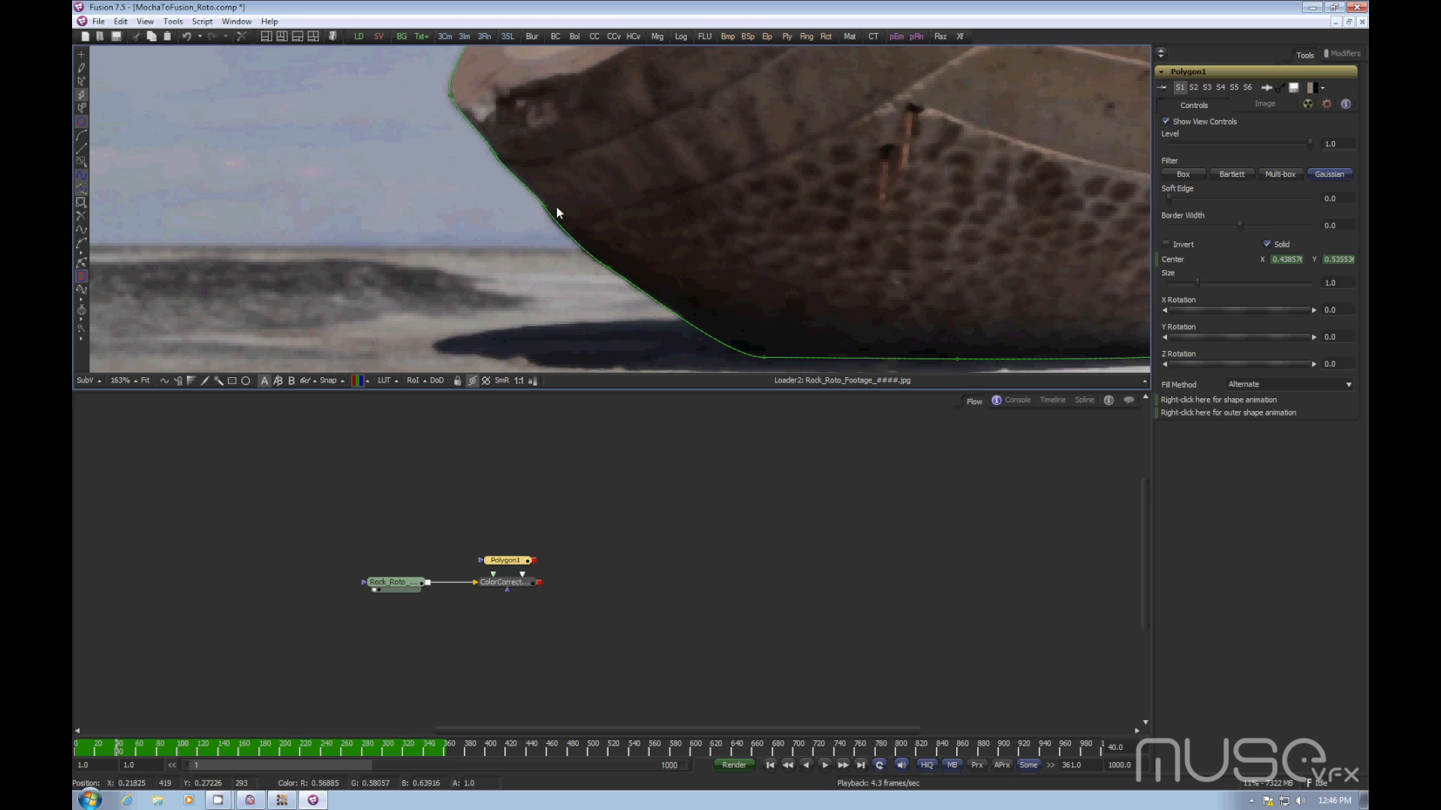
click(497, 156)
click(499, 157)
drag(492, 159, 447, 179)
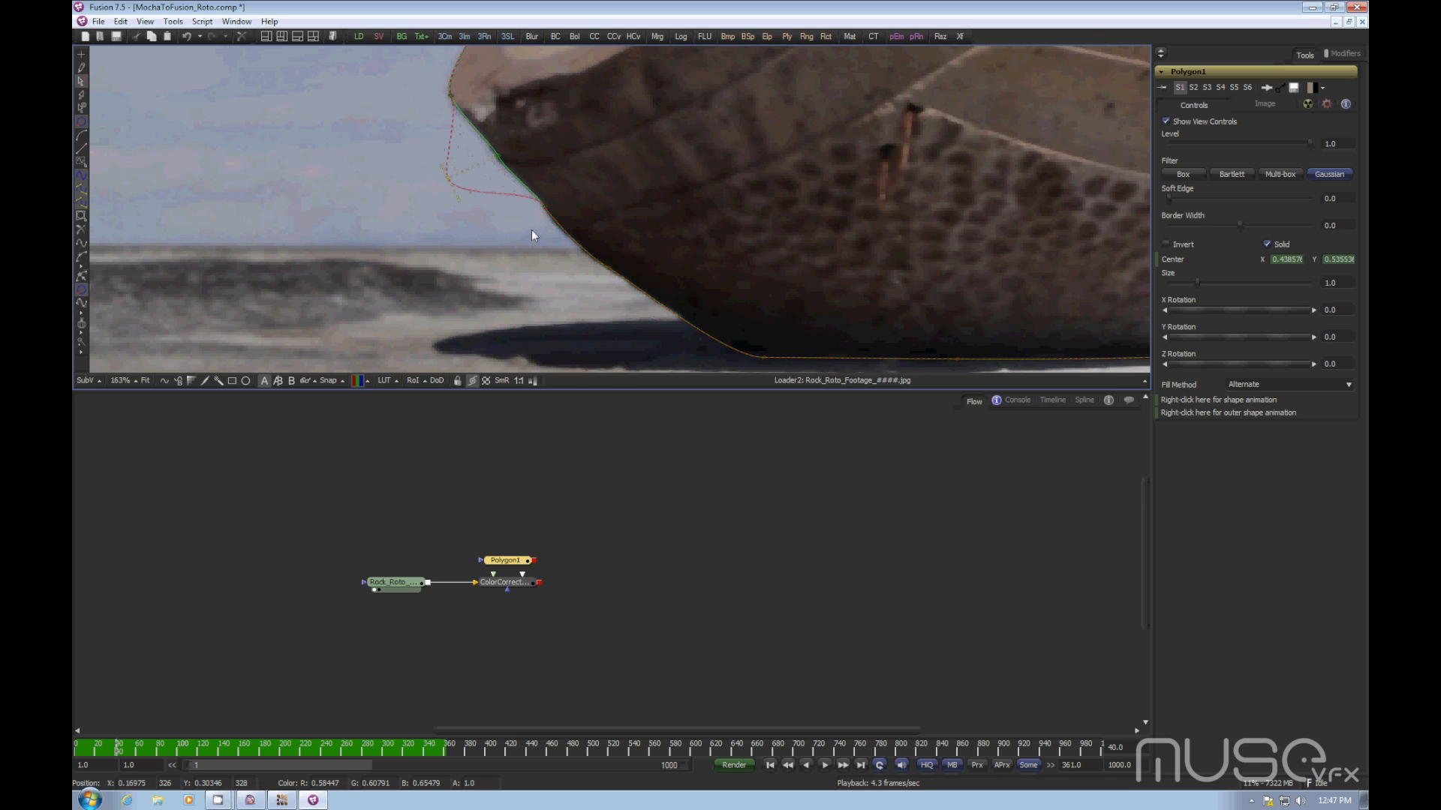
key(ctrl+z)
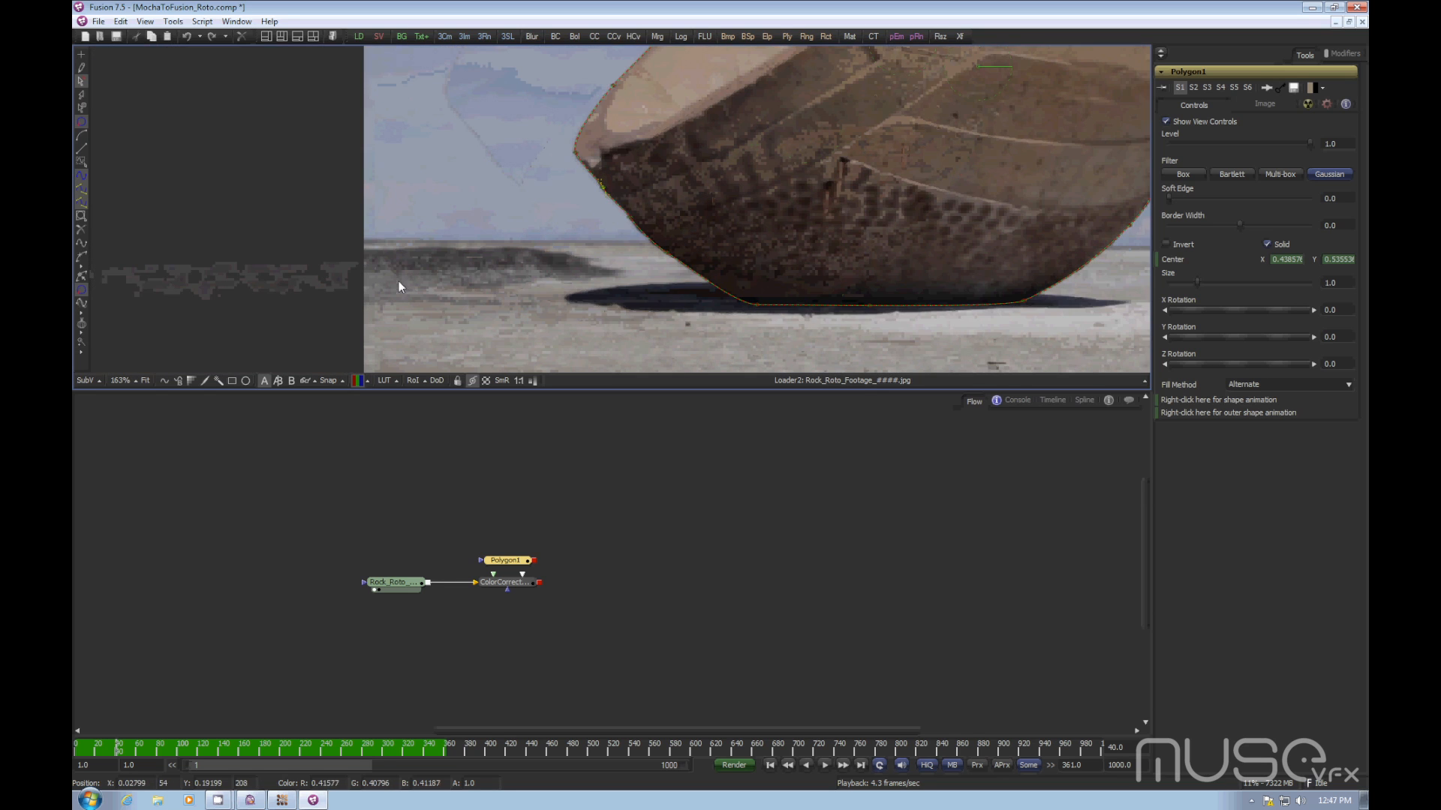
- Connect Polygon1 to the ColorCorrector's effect mask input and show the ColorCorrector in the viewer
drag(673, 150, 624, 251)
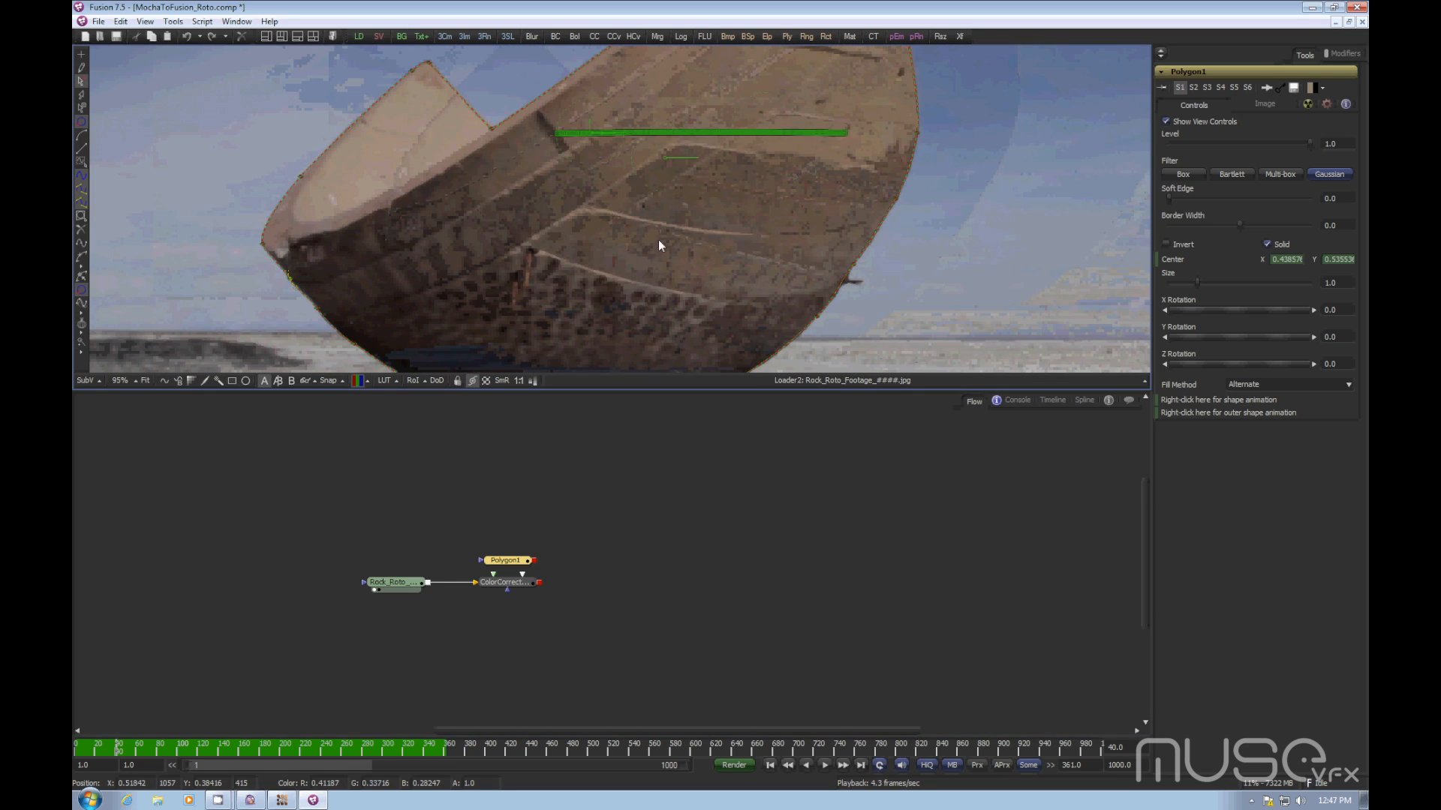
scroll(658, 241, down, 3)
click(663, 539)
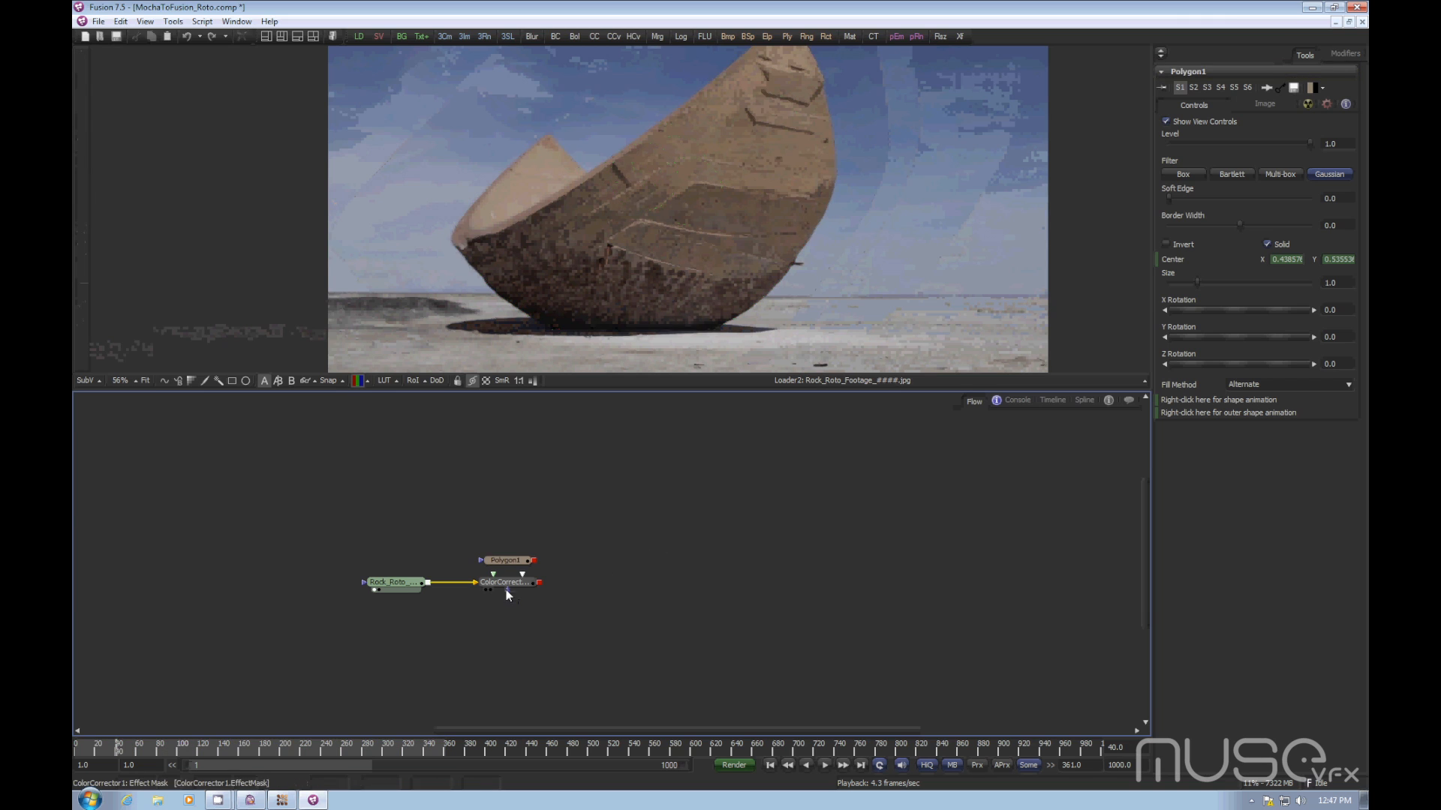
drag(506, 590, 515, 562)
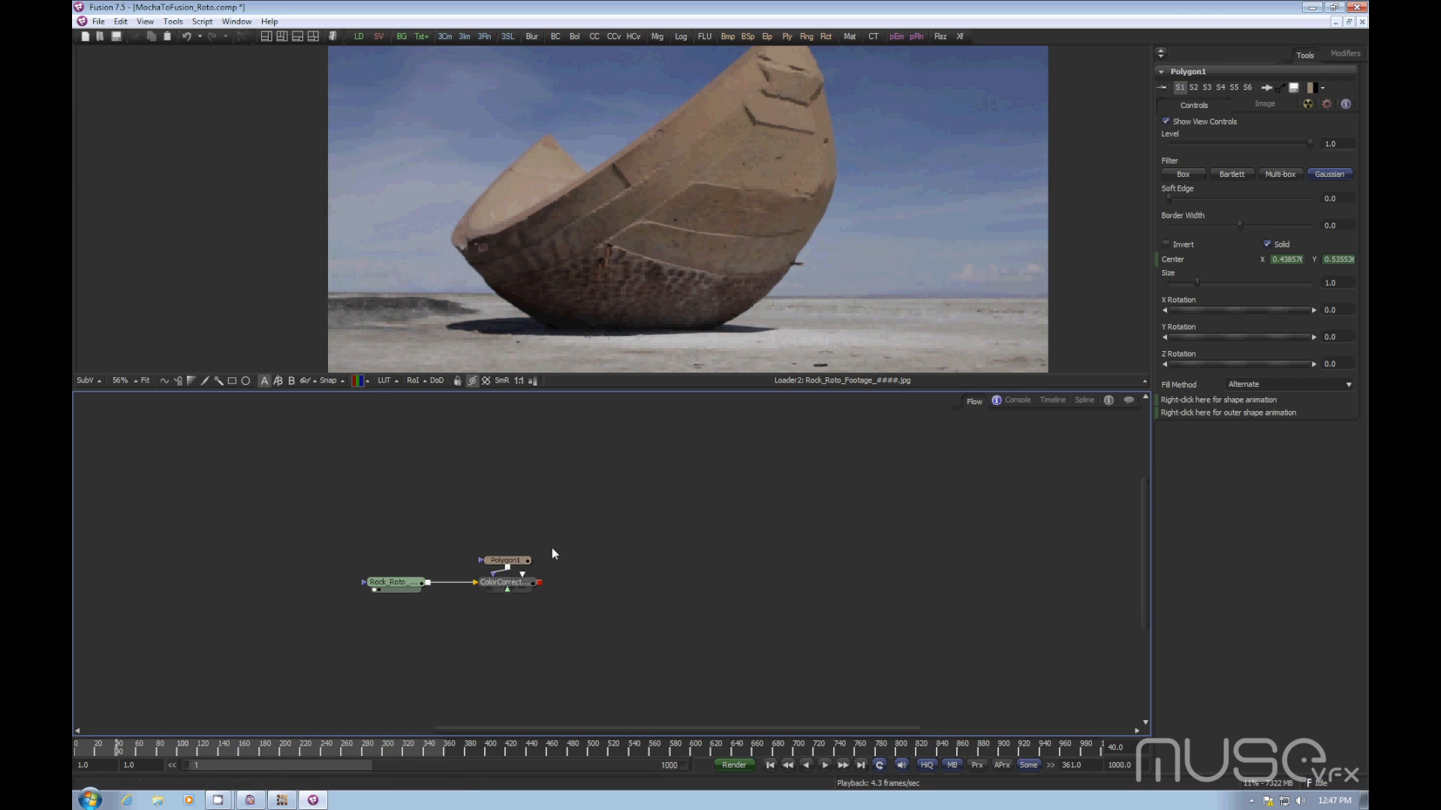
click(527, 587)
key(1)
click(694, 543)
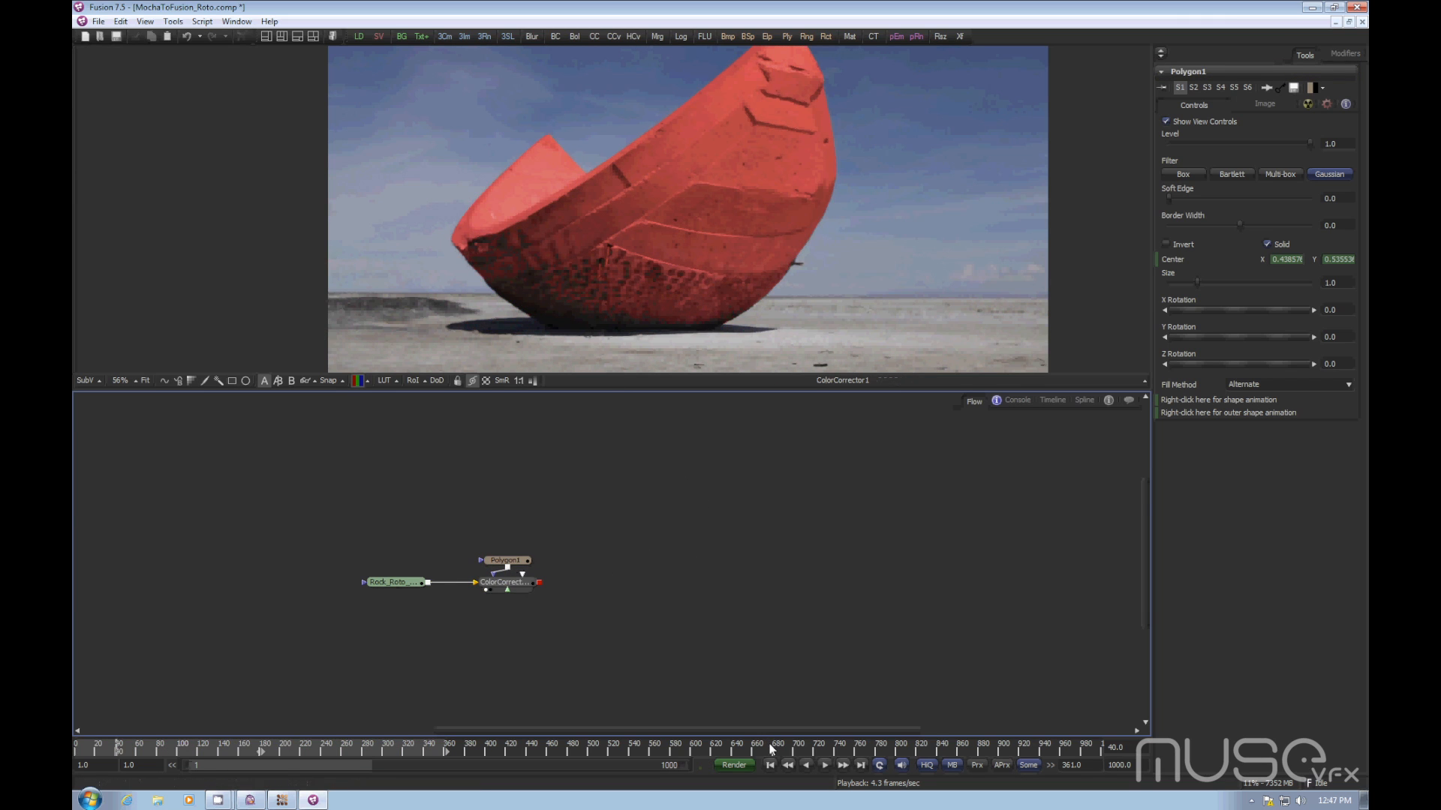
- Play the color-corrected result from frame 1 to check how the masked red tint follows the rock
click(770, 765)
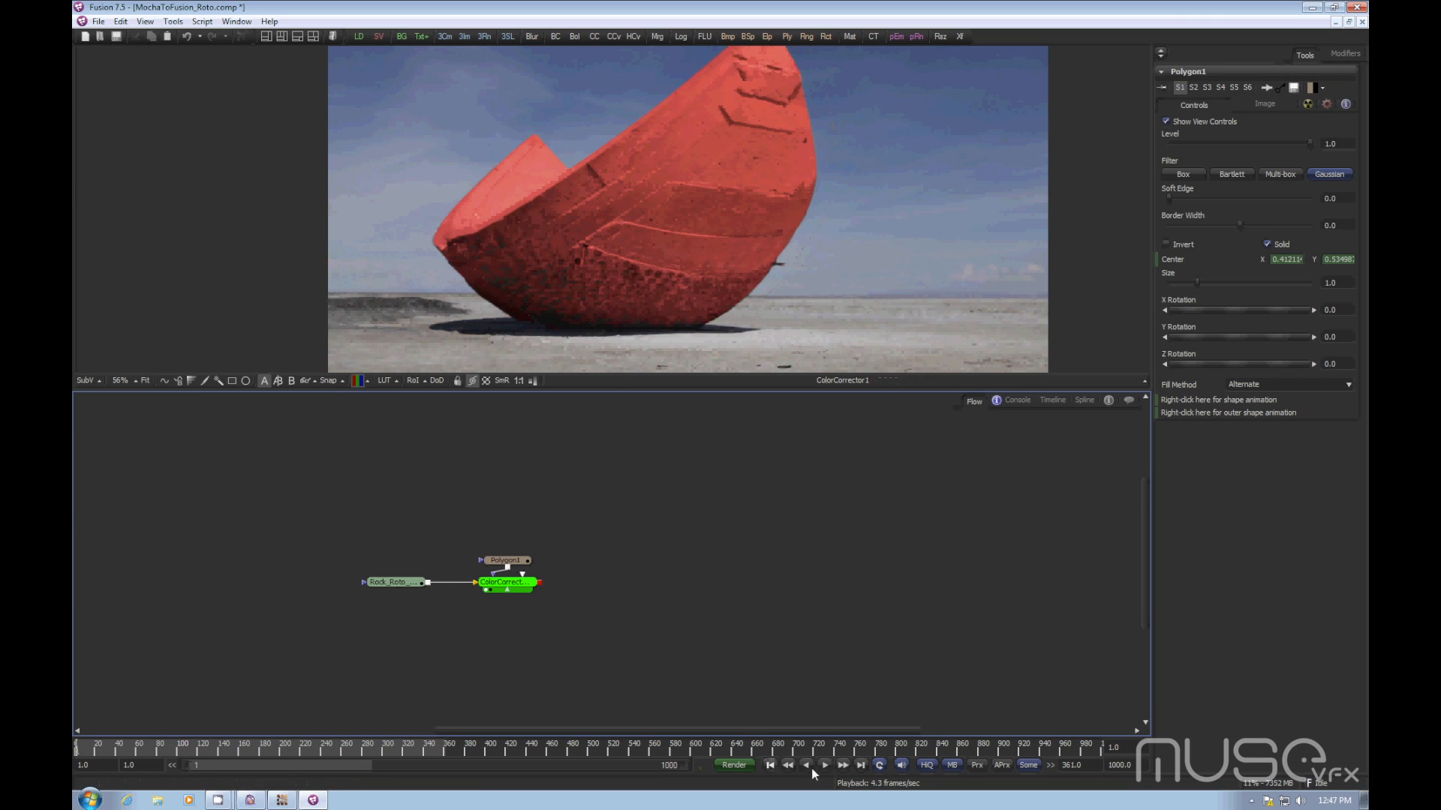
click(825, 766)
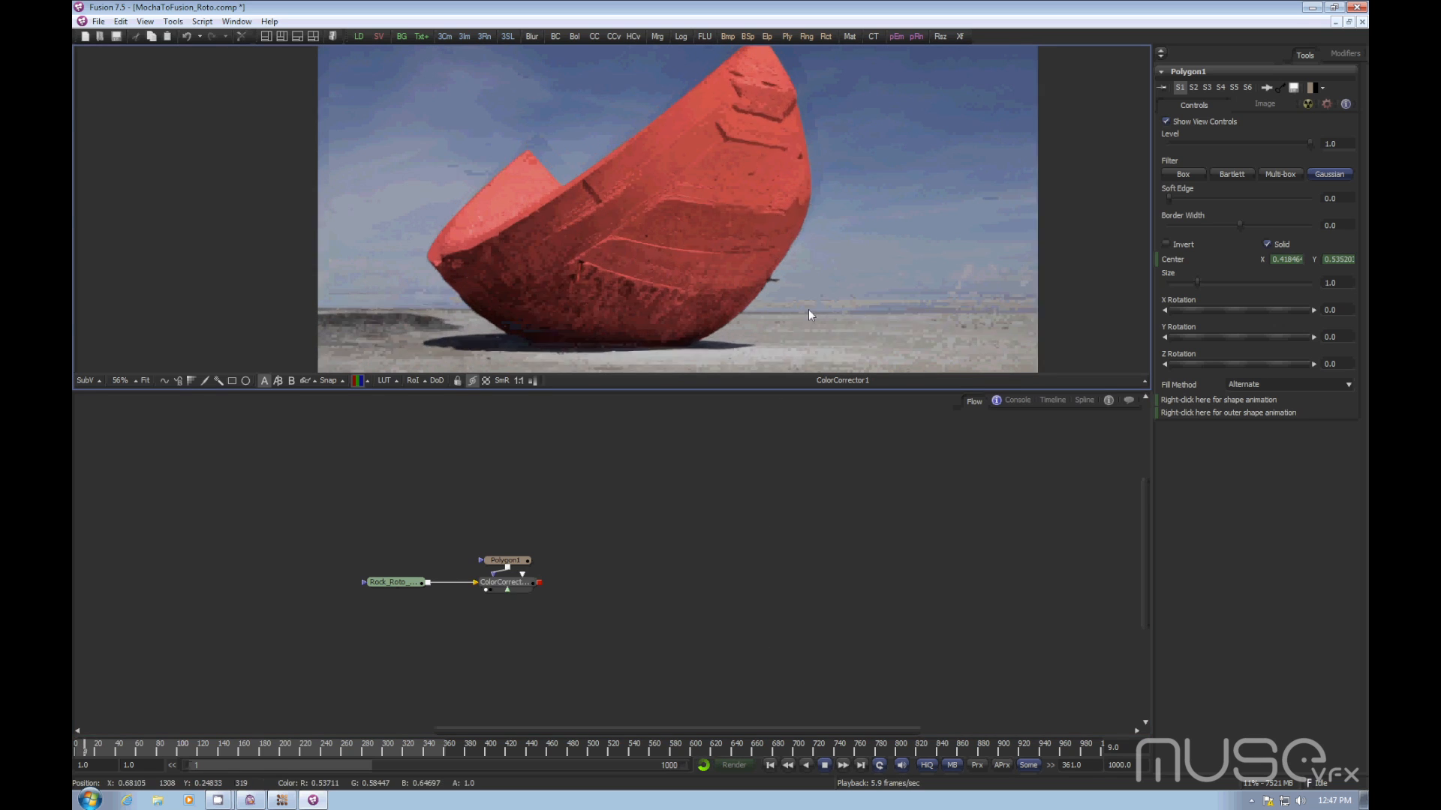
click(521, 562)
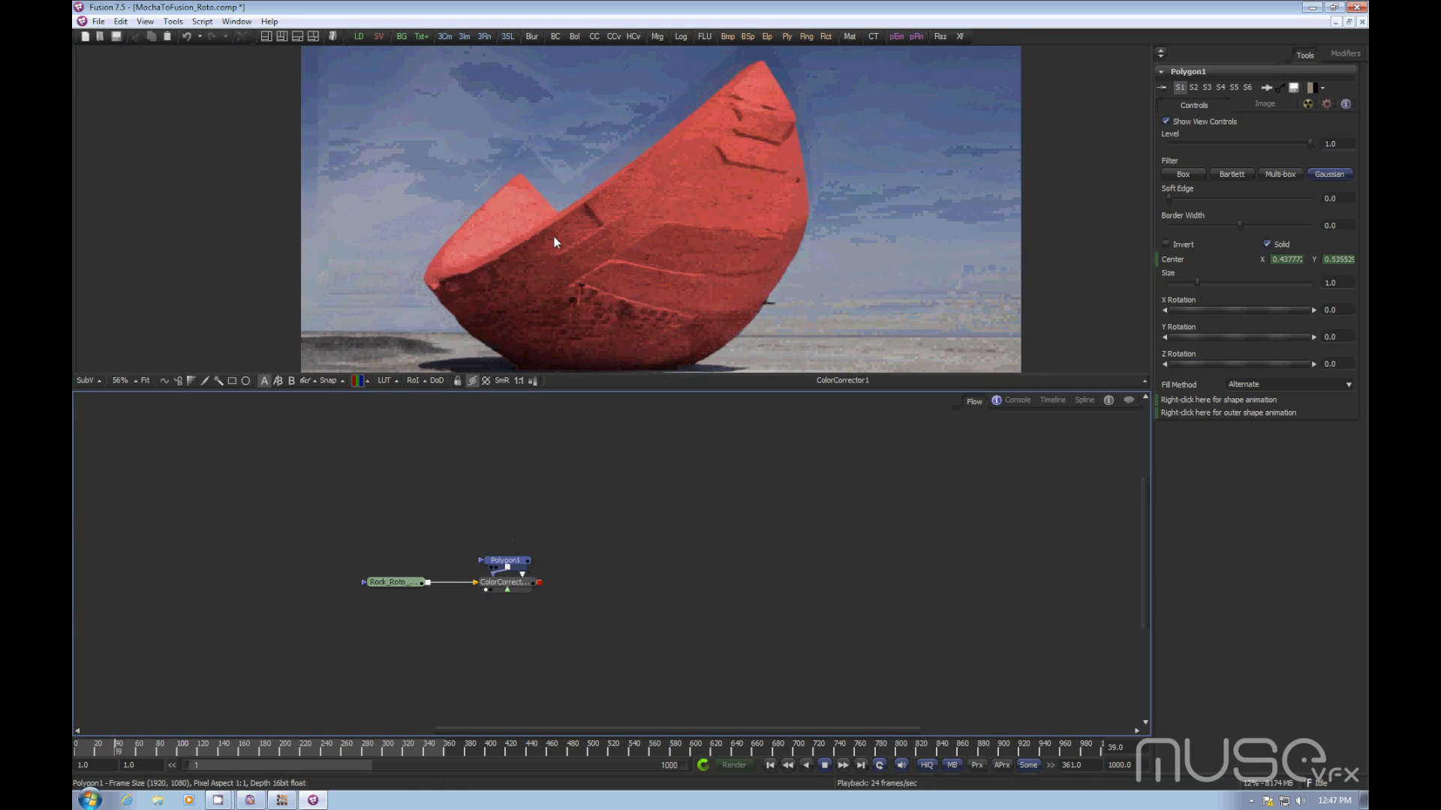
drag(554, 236, 555, 234)
drag(530, 586, 629, 229)
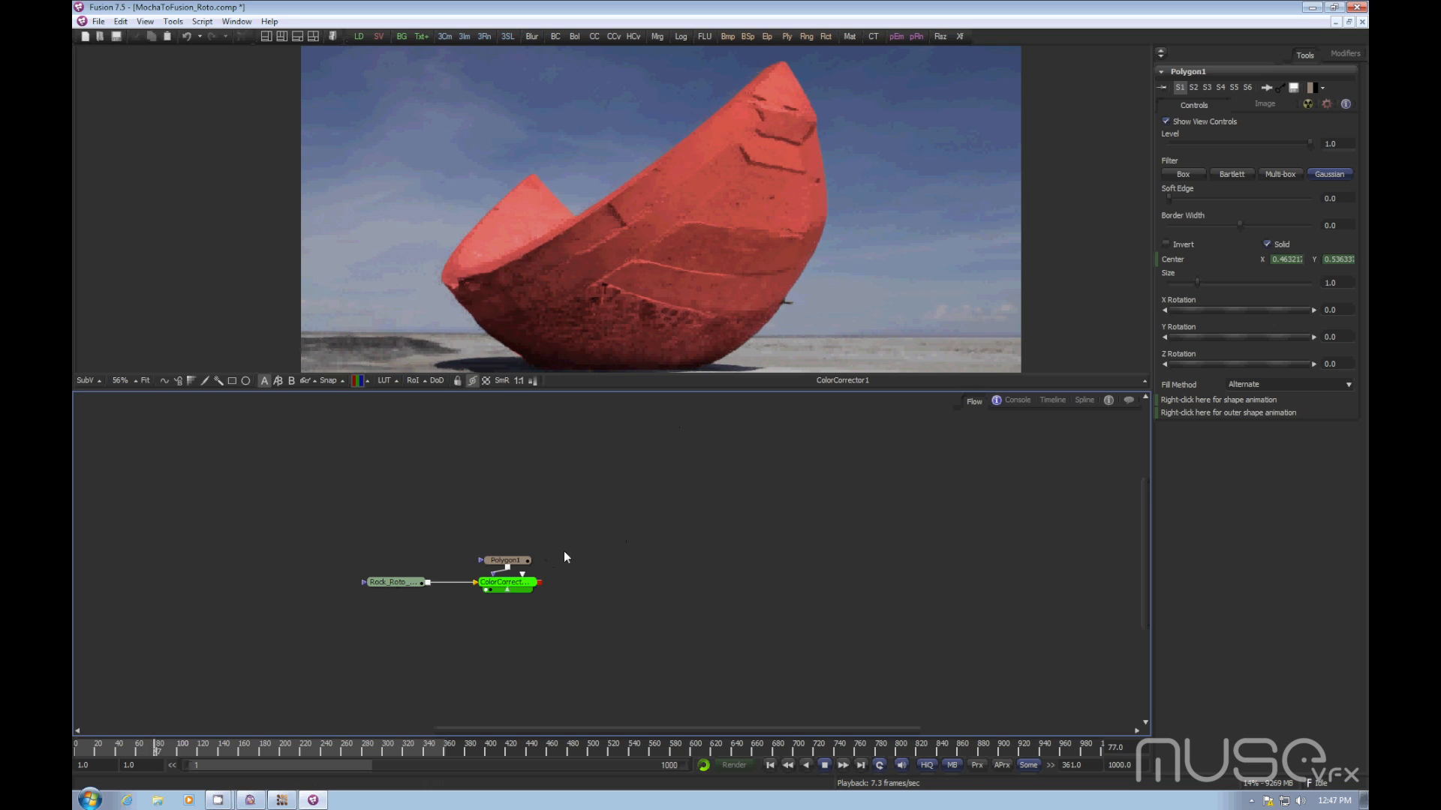
- Delete the Polygon1 mask, stop playback, and place a new, empty Polygon mask above the ColorCorrector node
click(519, 563)
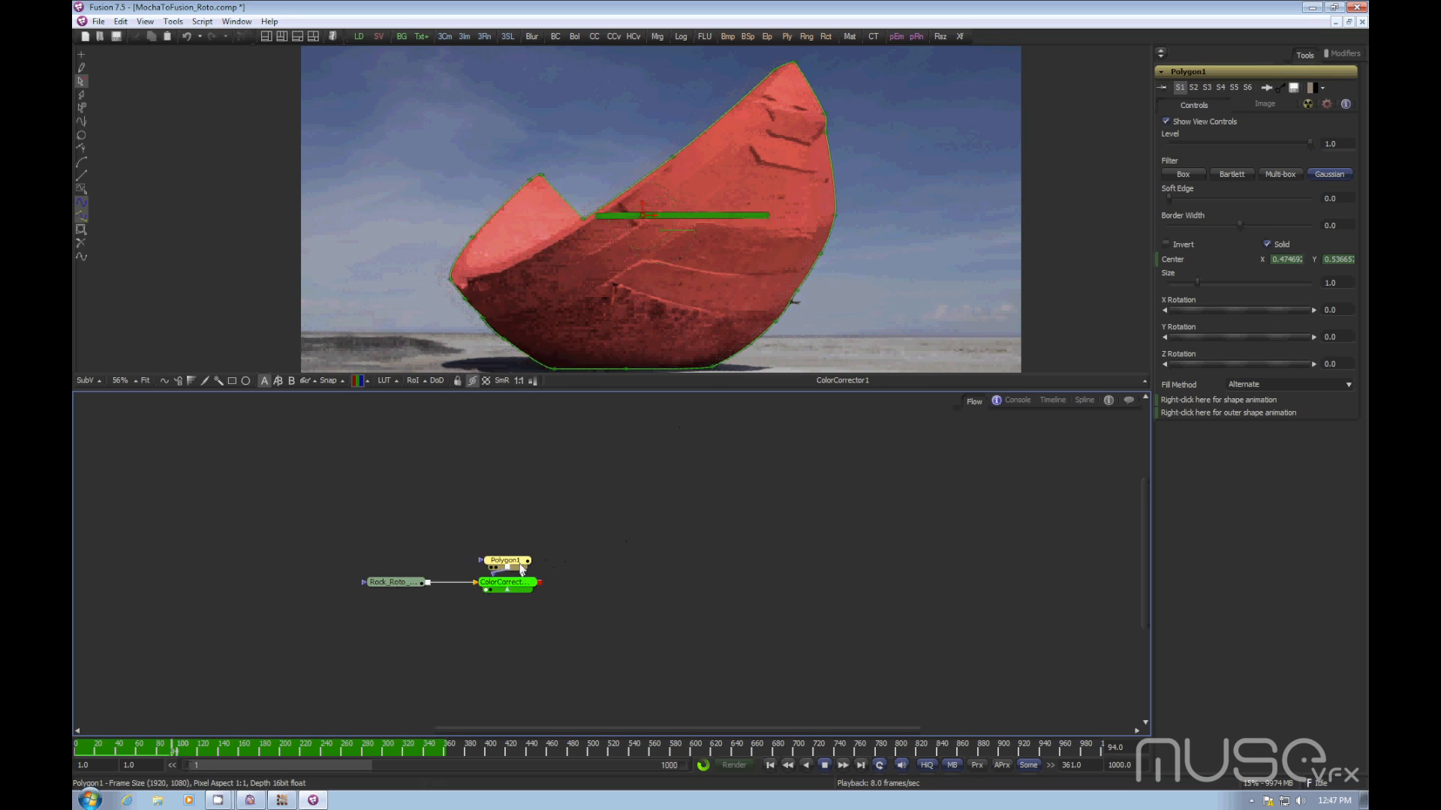
key(Delete)
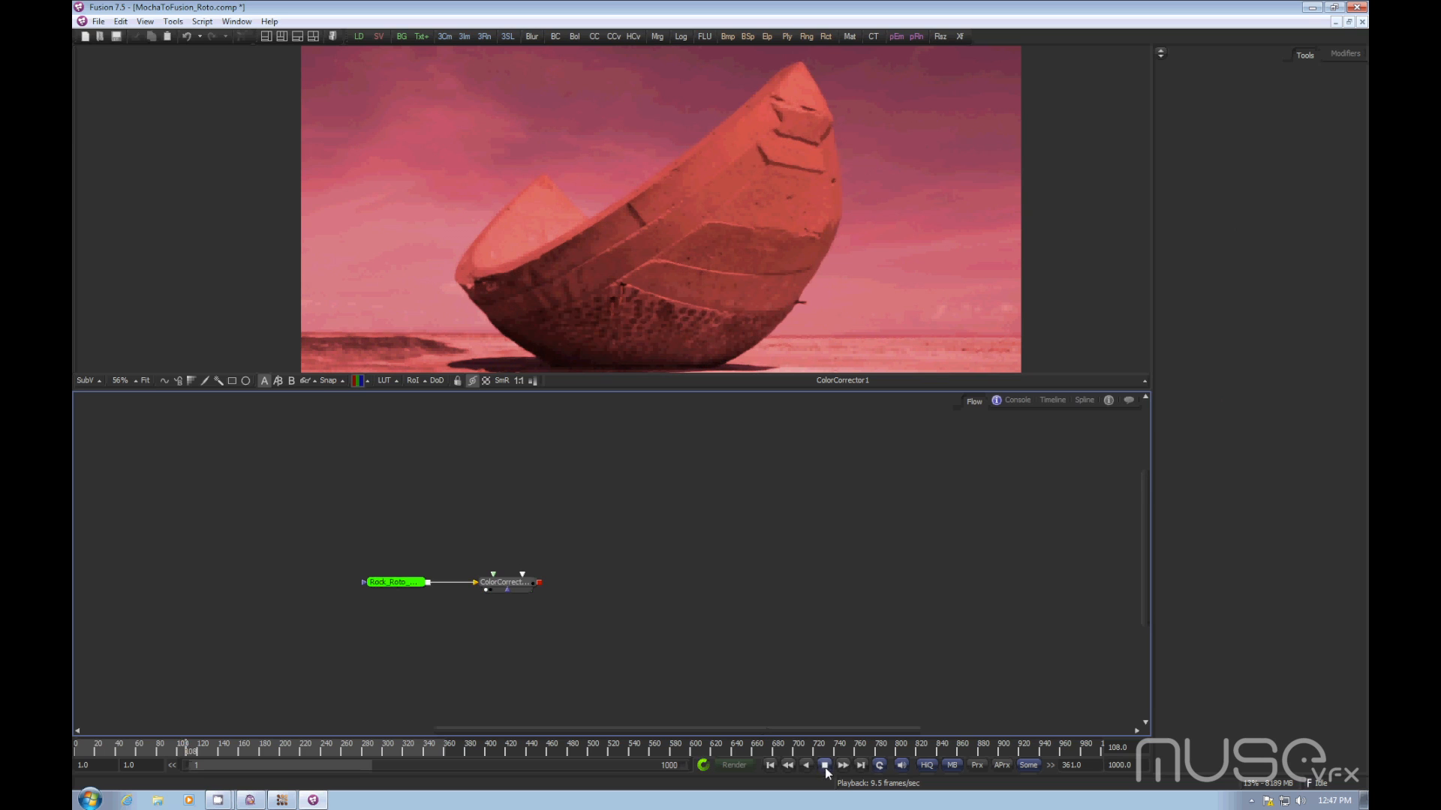
click(824, 766)
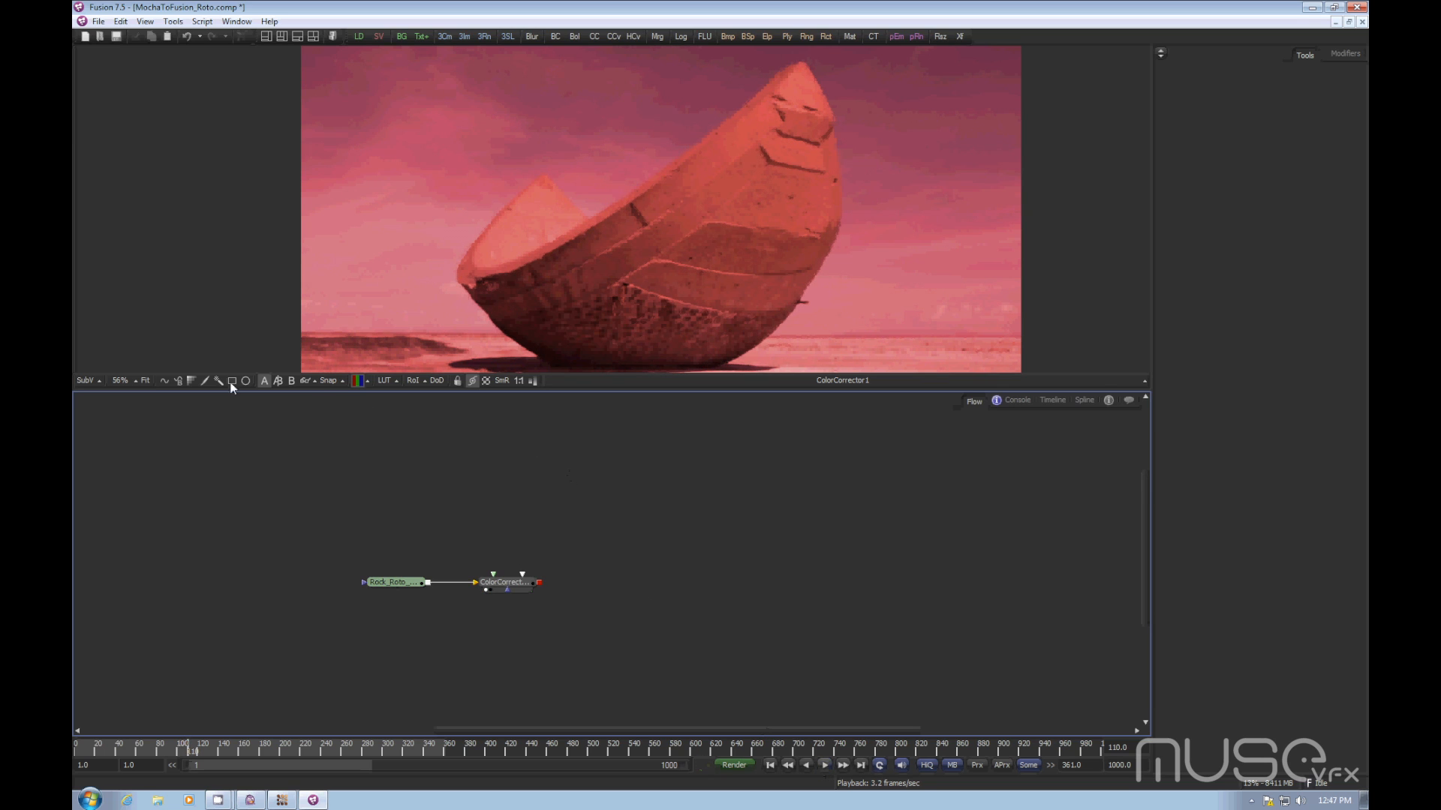
click(163, 384)
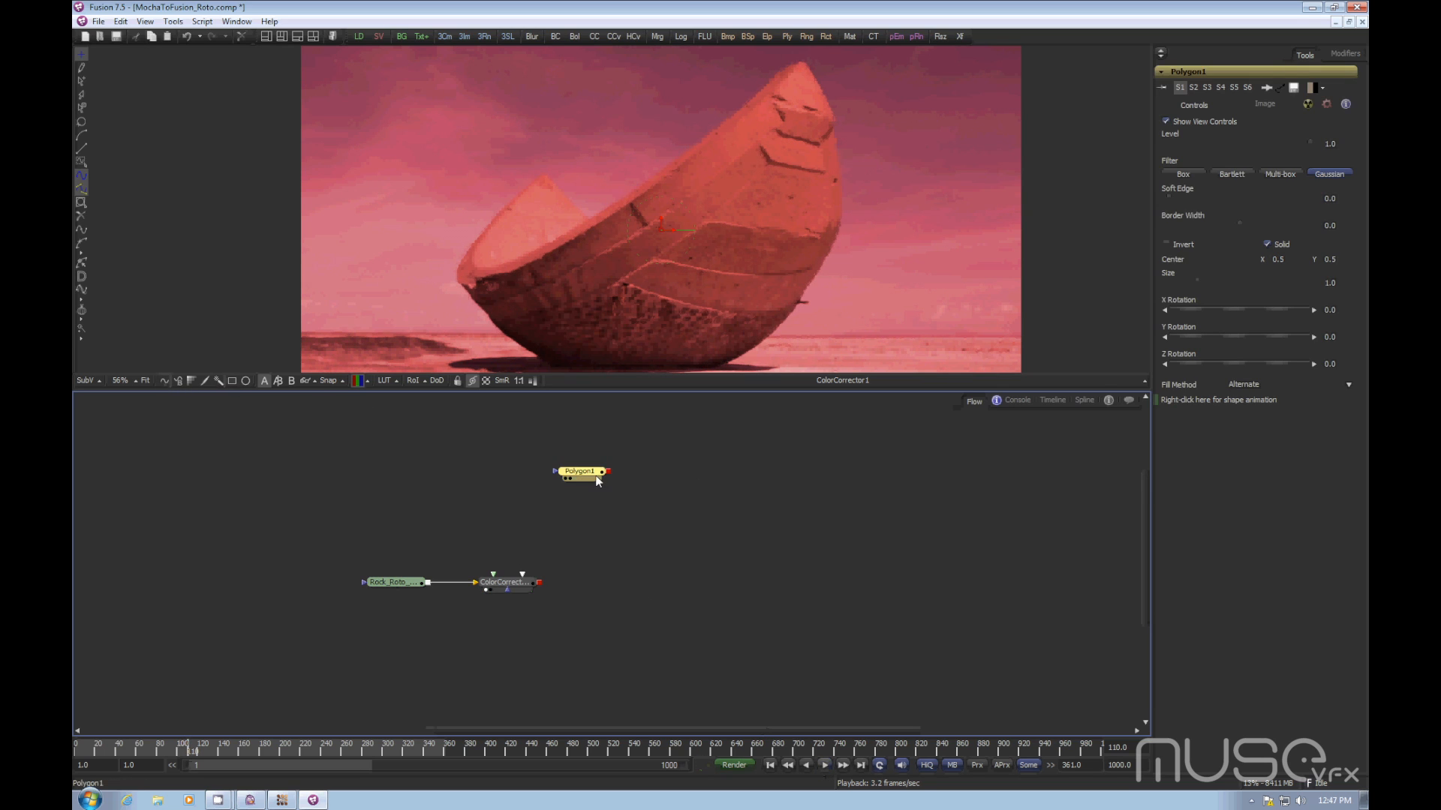
drag(595, 473, 520, 540)
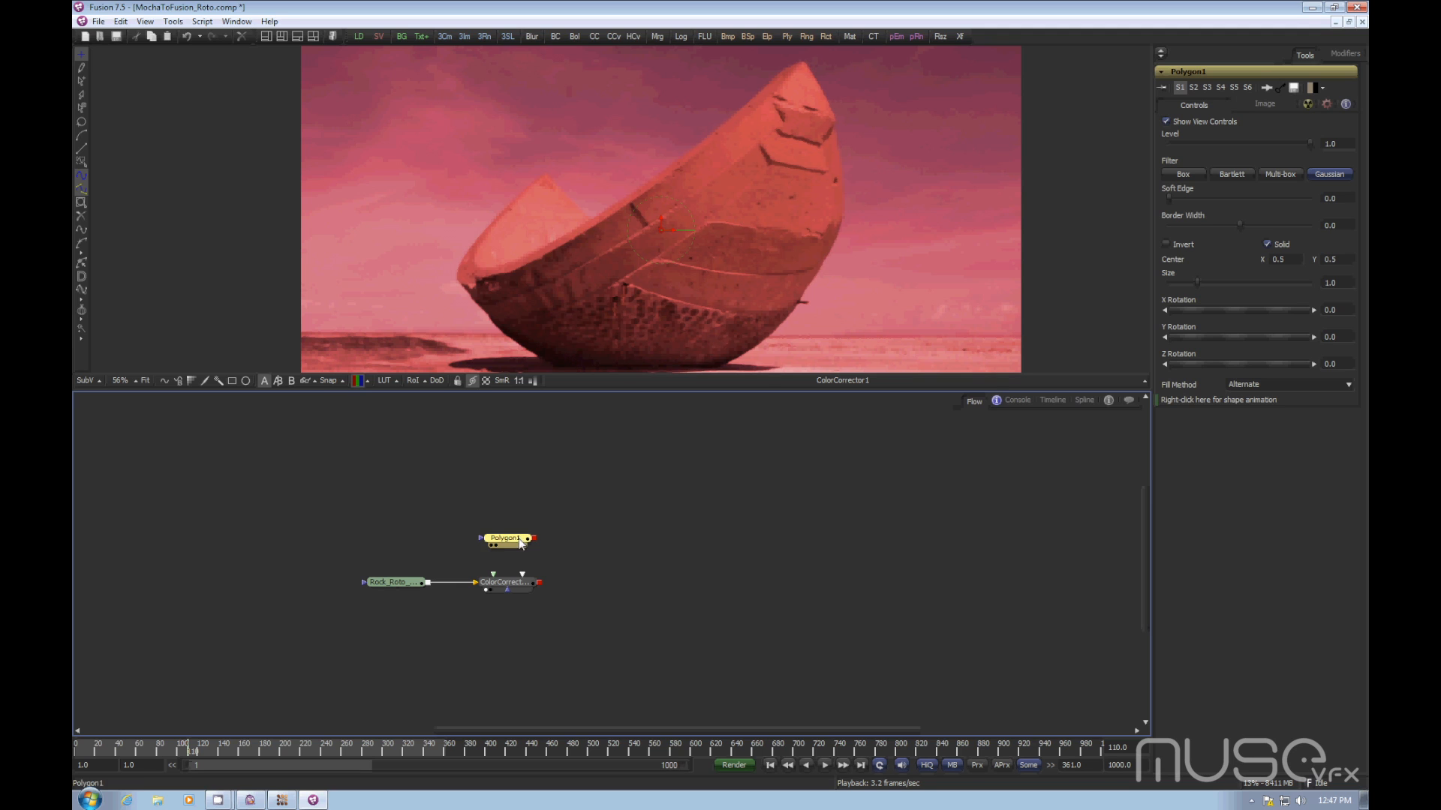
- Import the SSF shapes from MochaToFusion_Roto.ssf in the desktop's MochaToFusion\Mocha\Roto folder into the empty Polygon1 mask
right_click(729, 284)
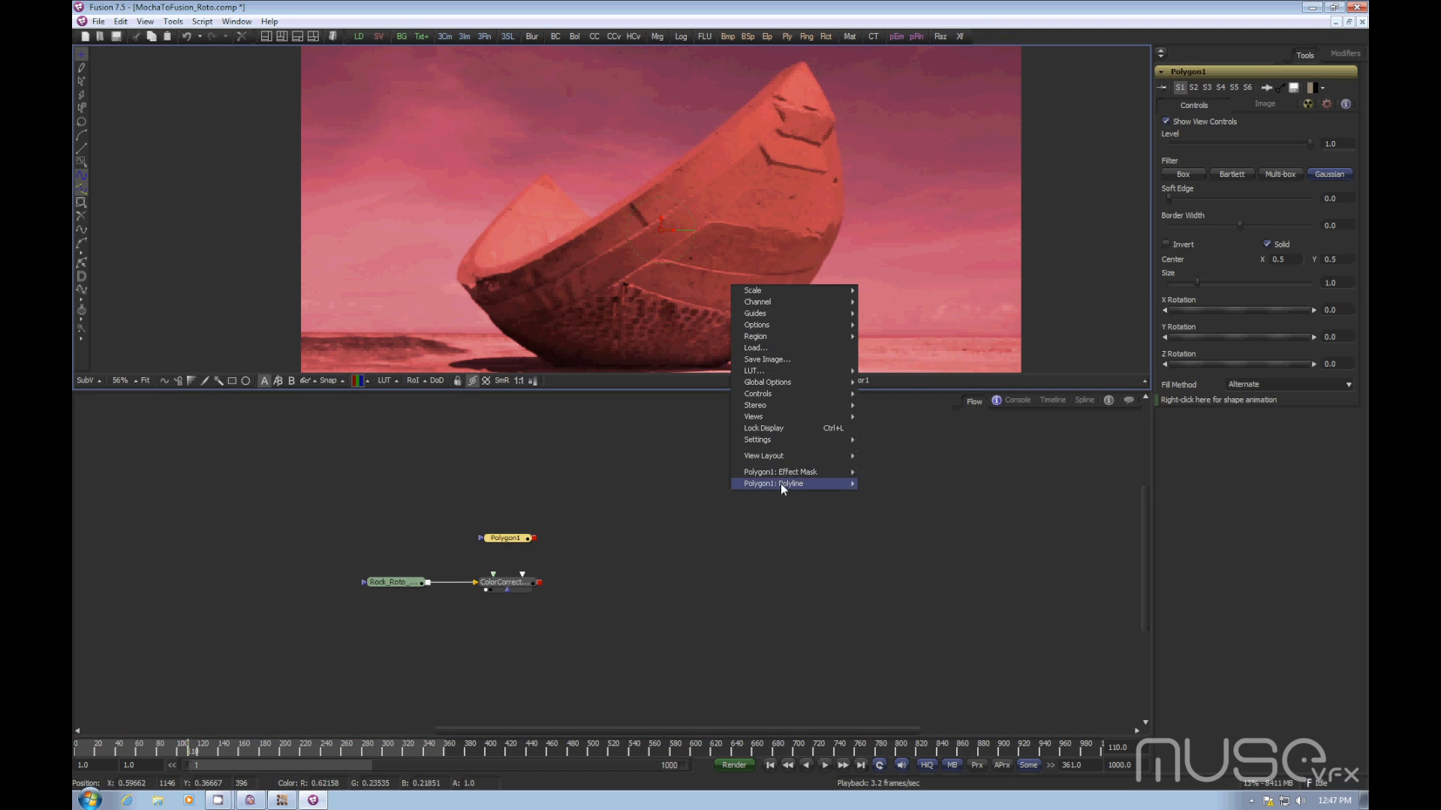
mouse_move(780, 483)
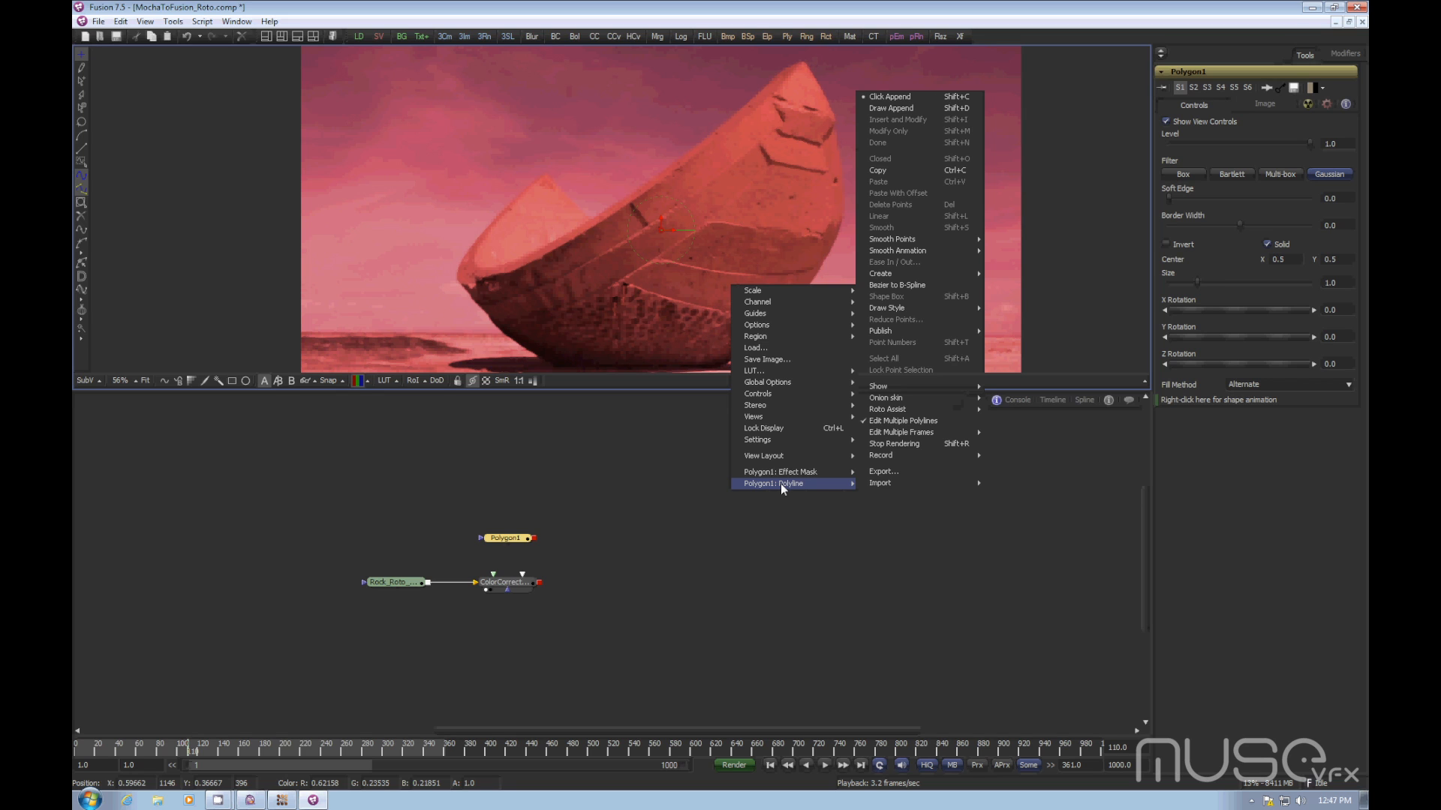
mouse_move(887, 484)
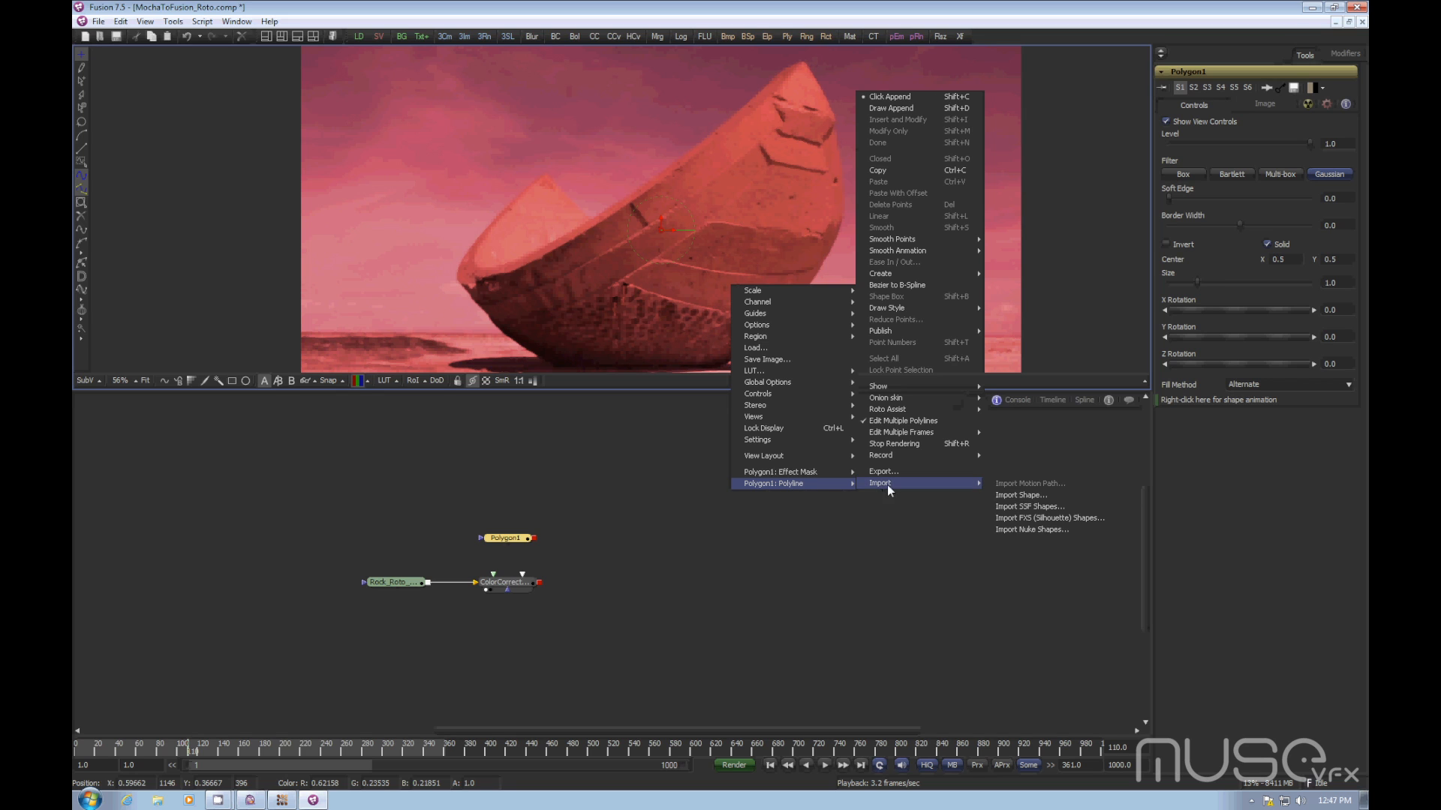
click(1030, 507)
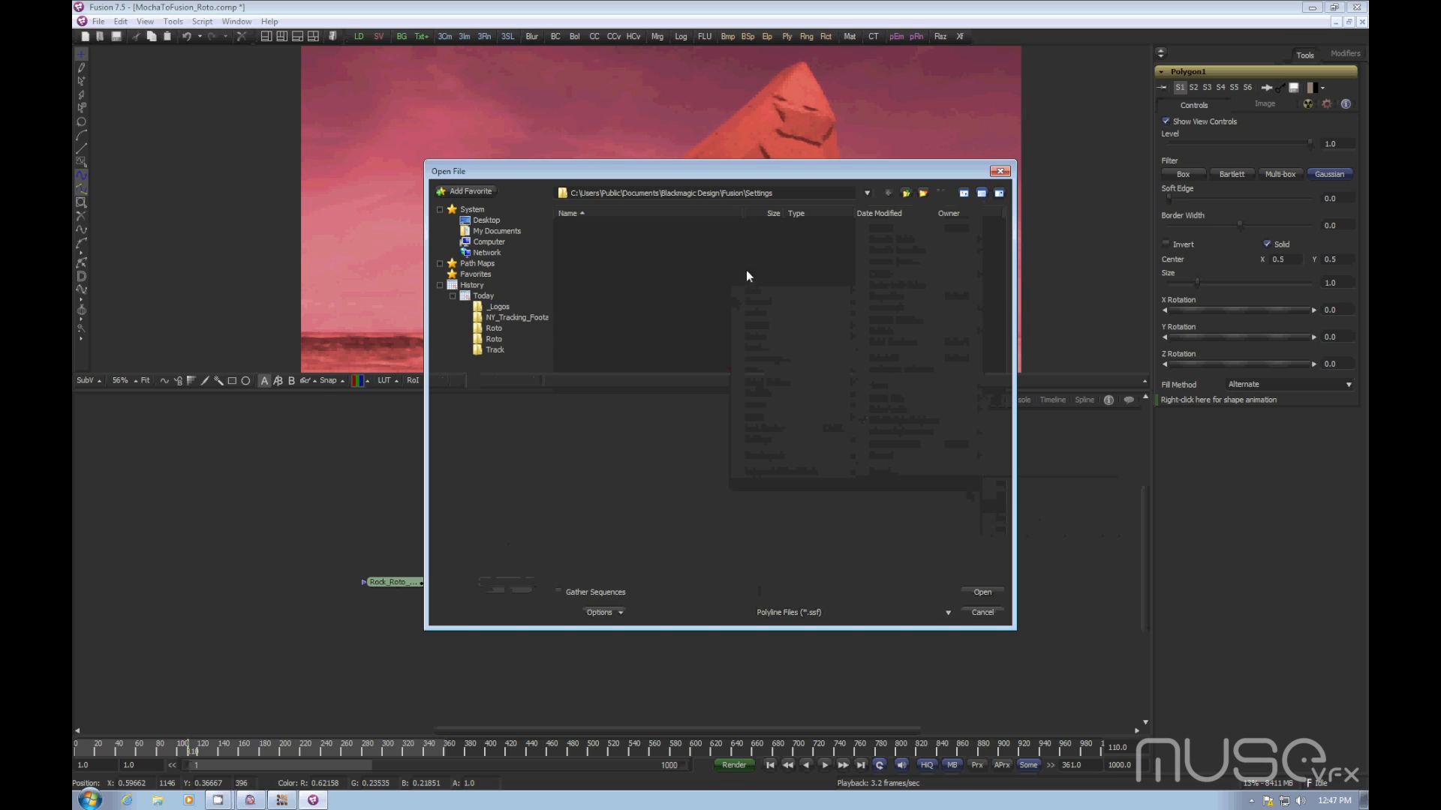
click(749, 192)
click(595, 201)
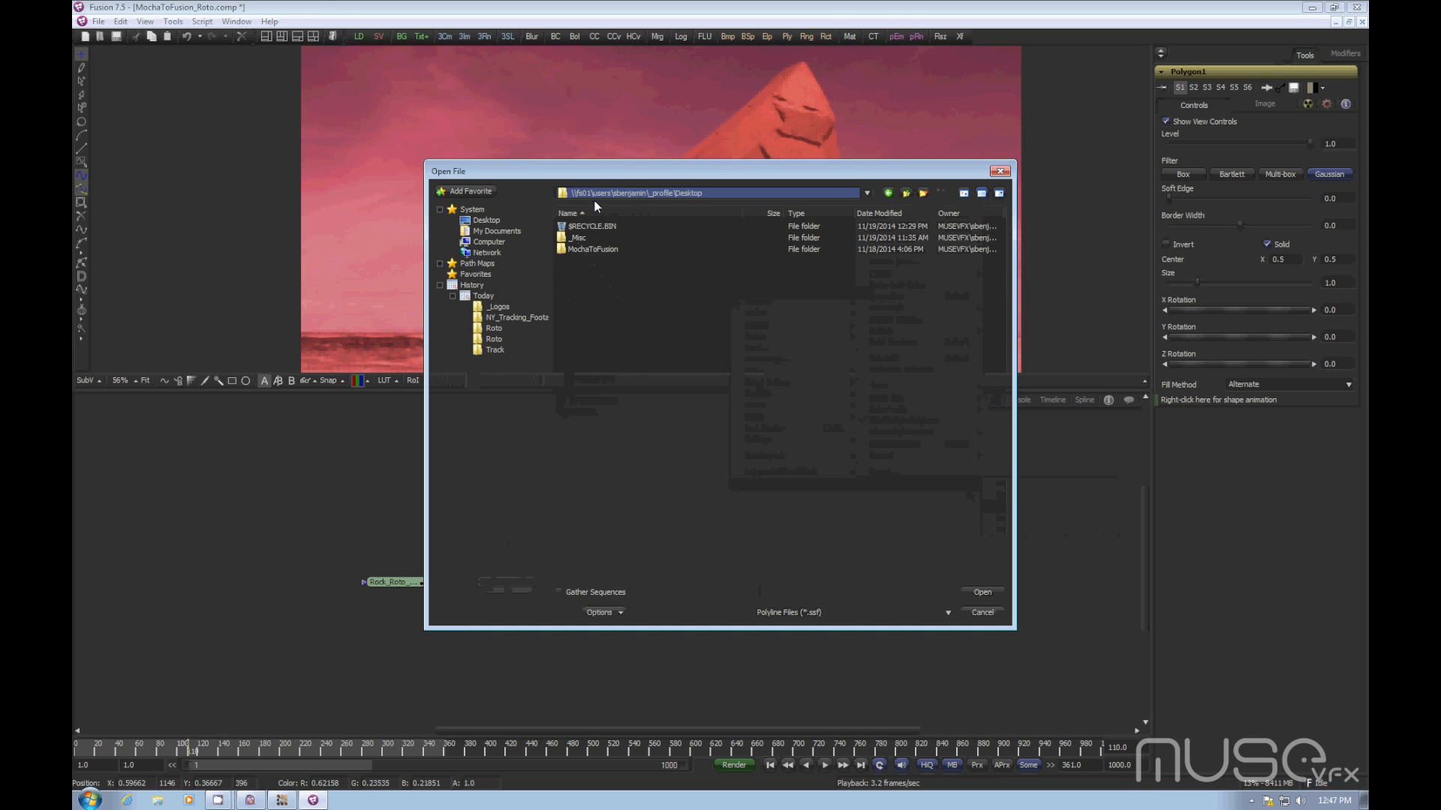
double_click(591, 251)
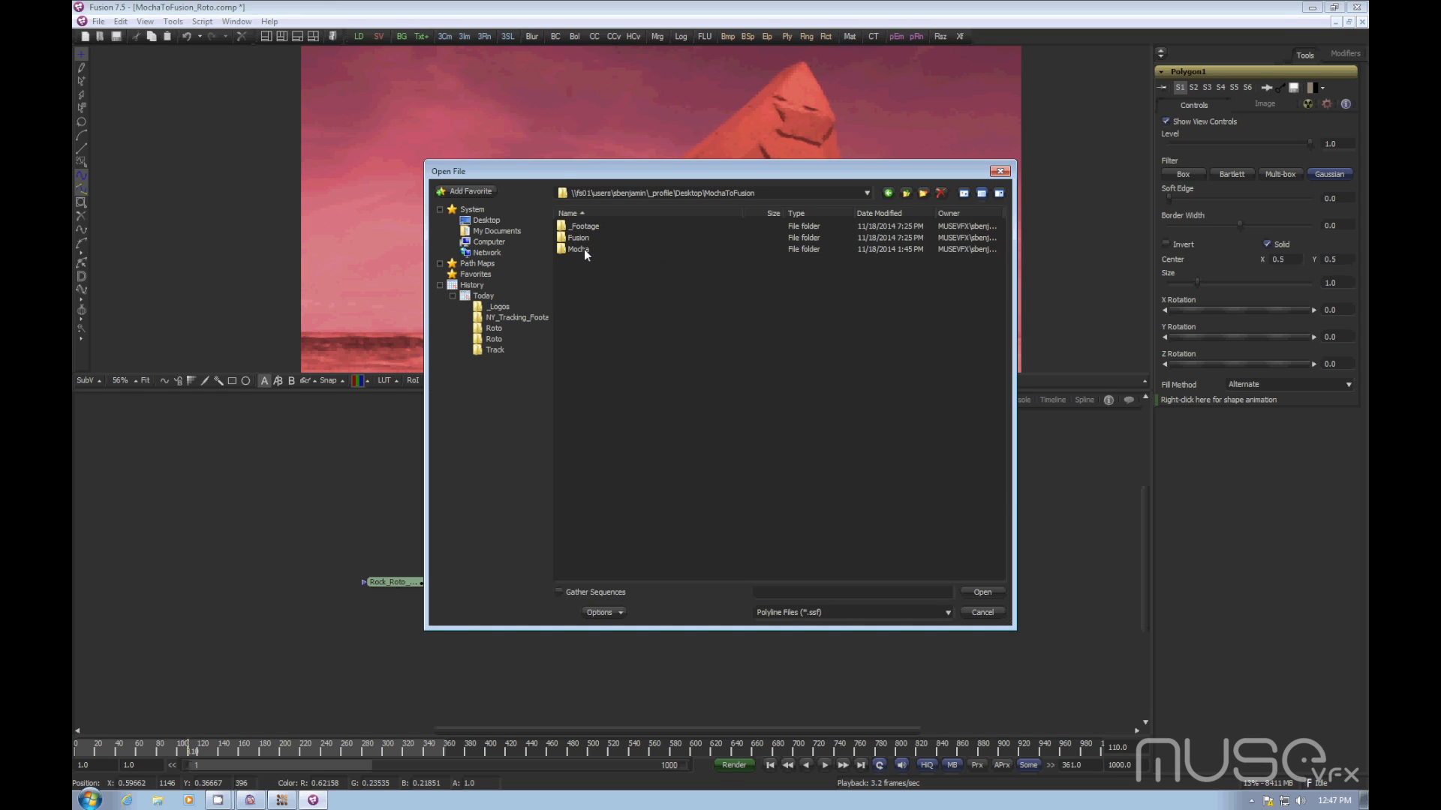
double_click(583, 249)
double_click(582, 249)
click(592, 225)
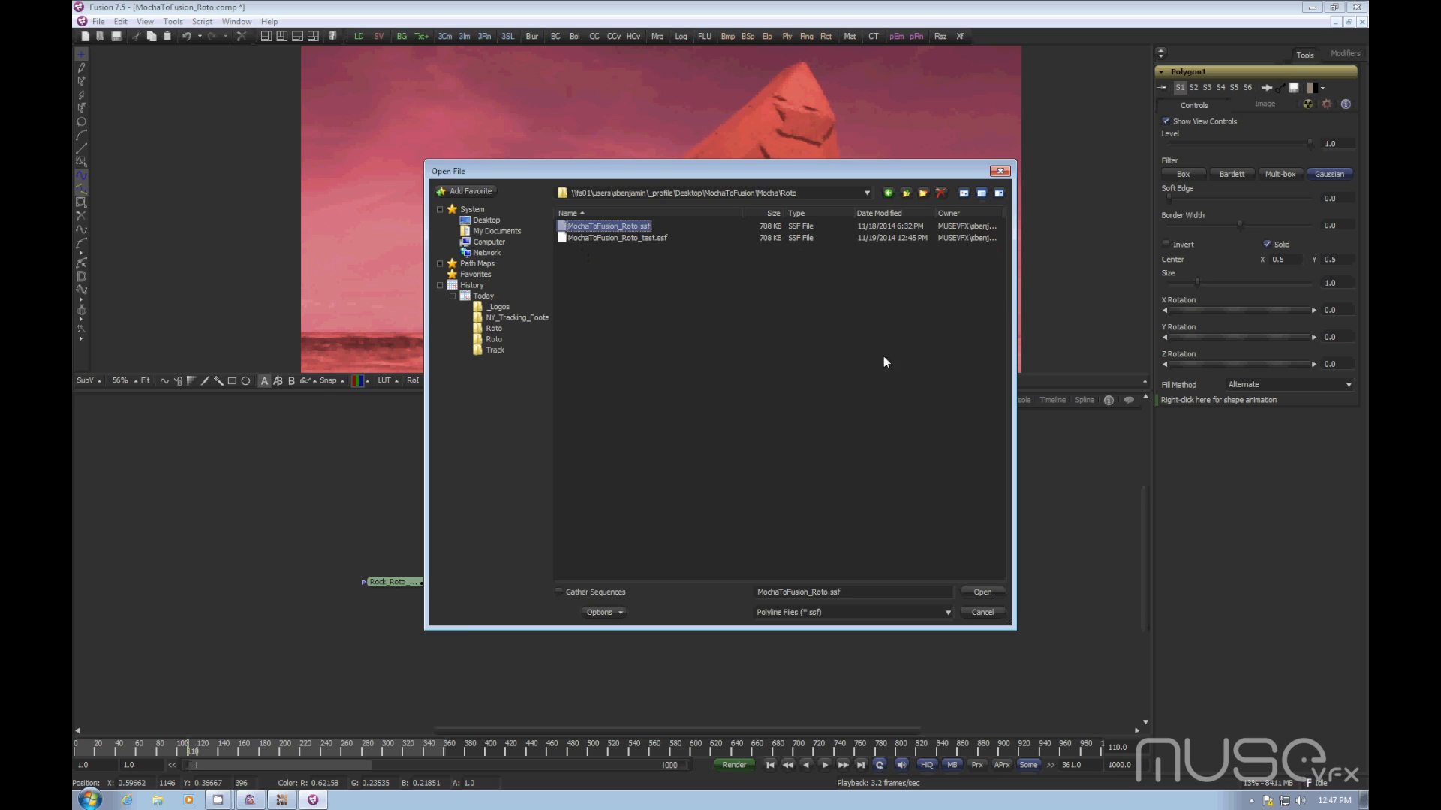
click(980, 592)
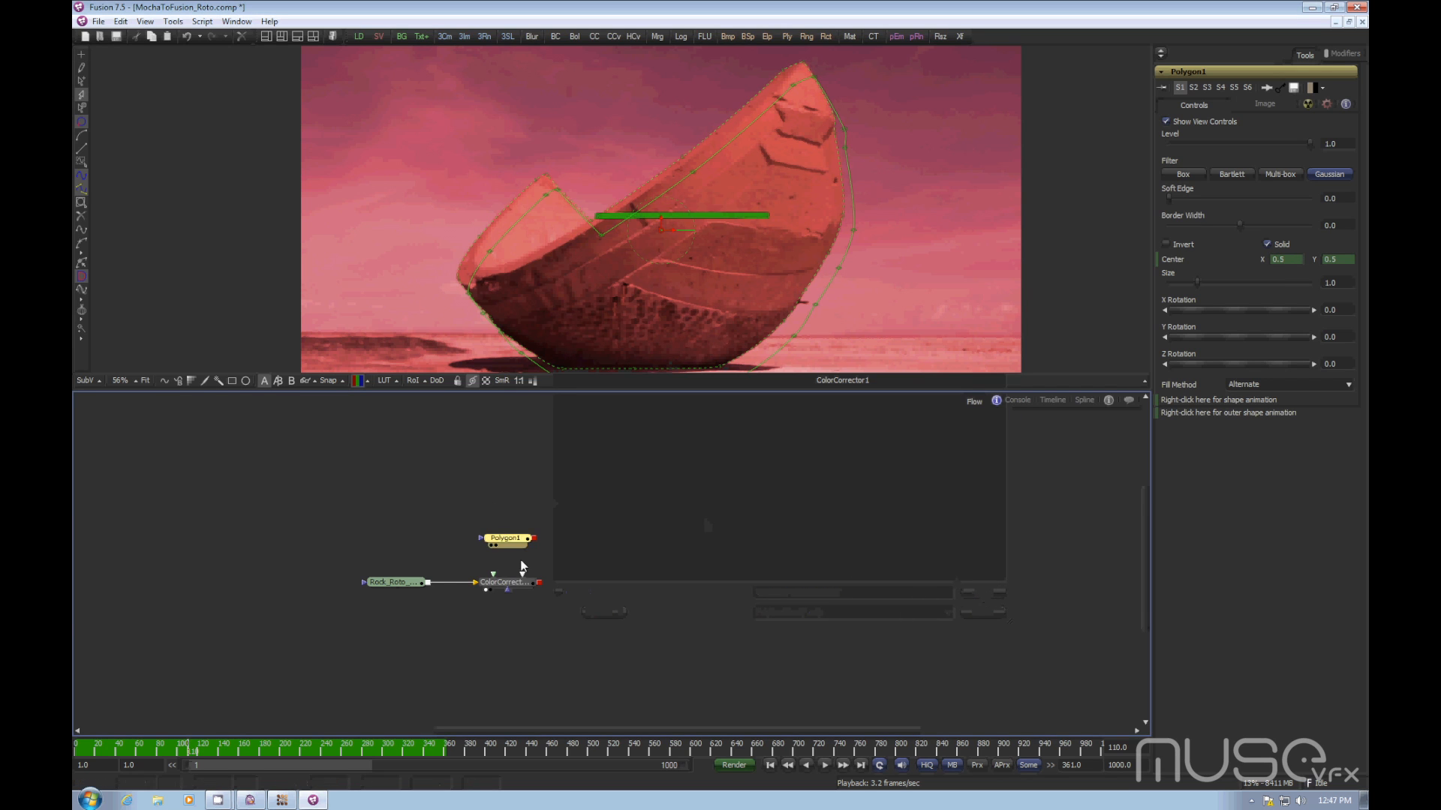
- Connect Polygon1 to the ColorCorrector's effect mask input, deselect the mask node, and return to frame 1
drag(509, 593, 514, 539)
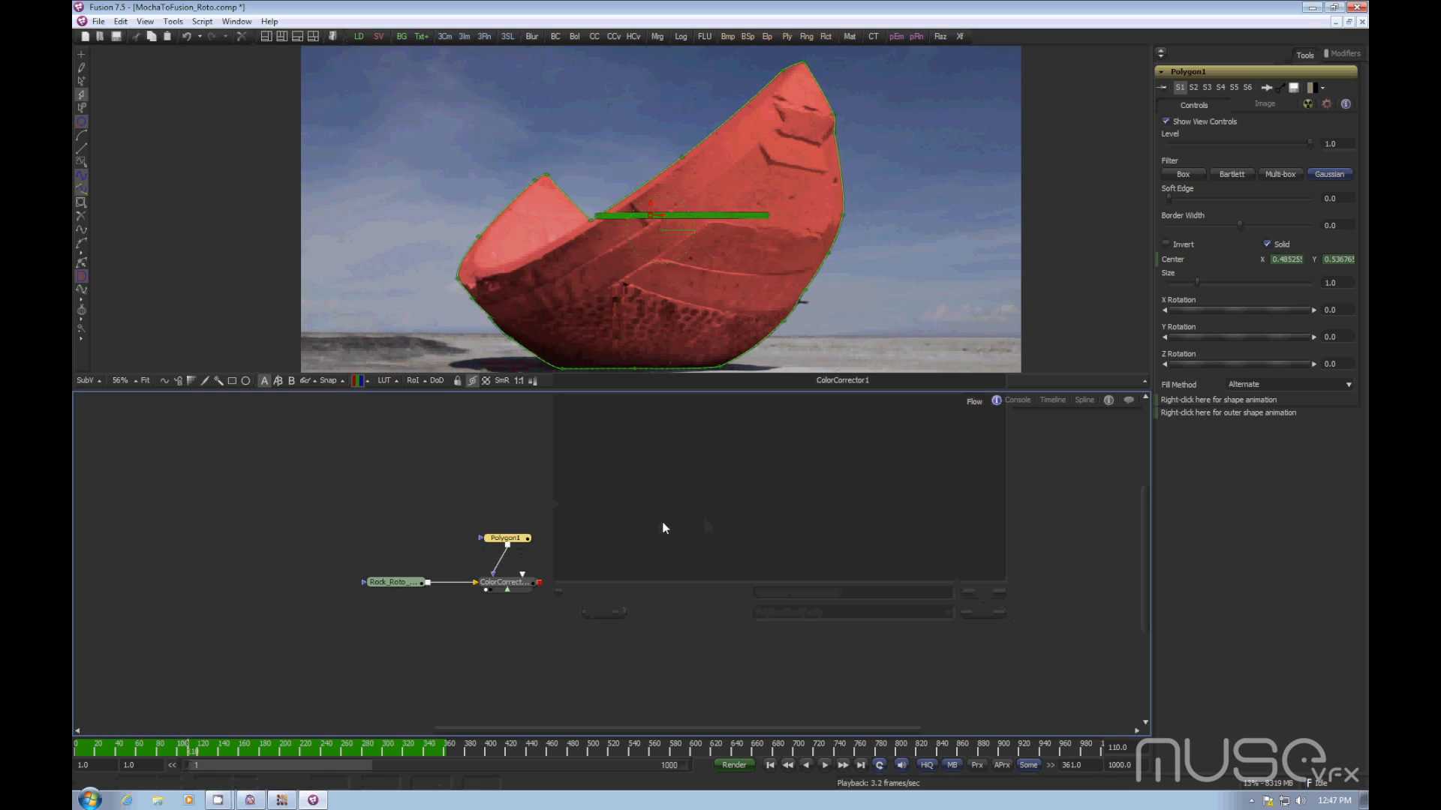
click(724, 586)
click(769, 764)
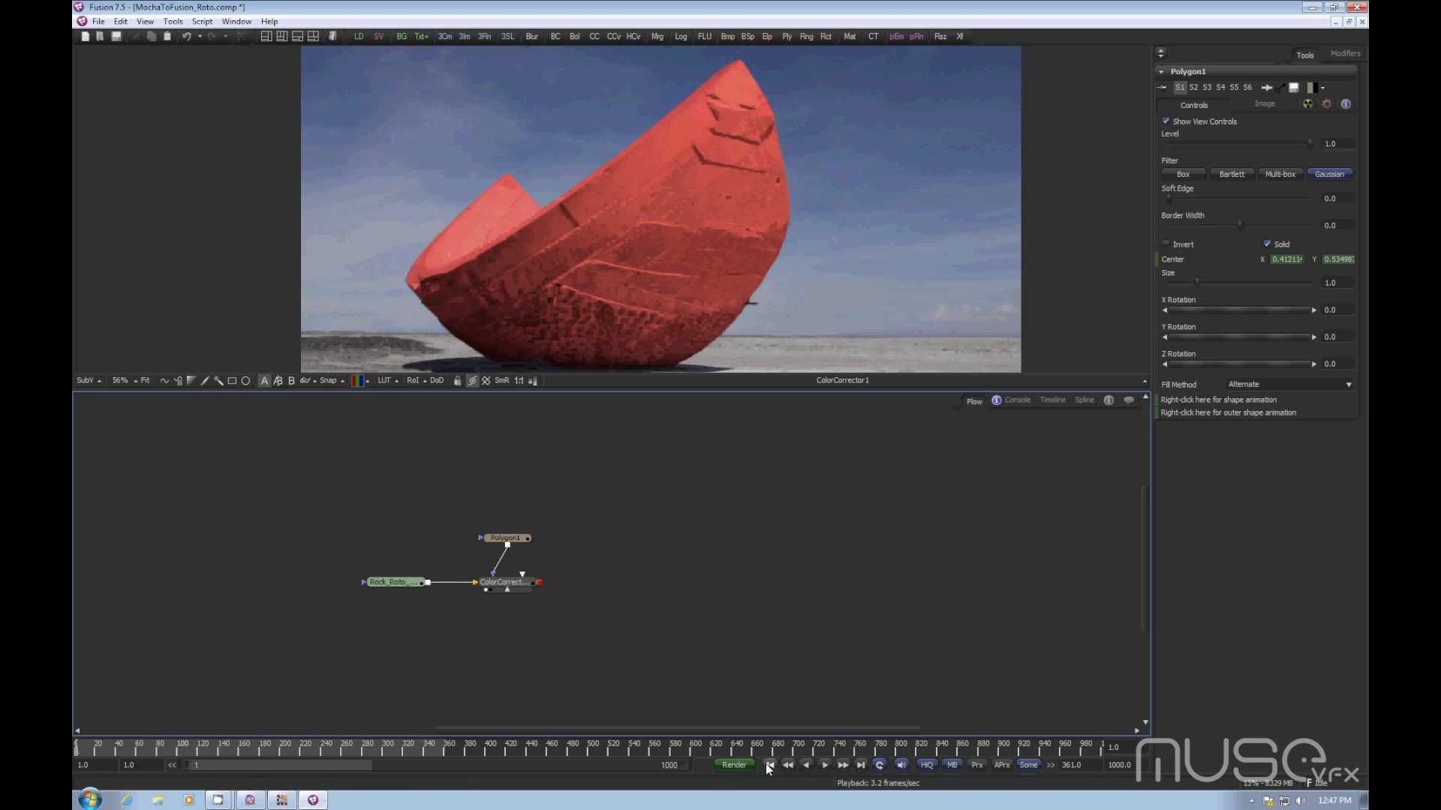